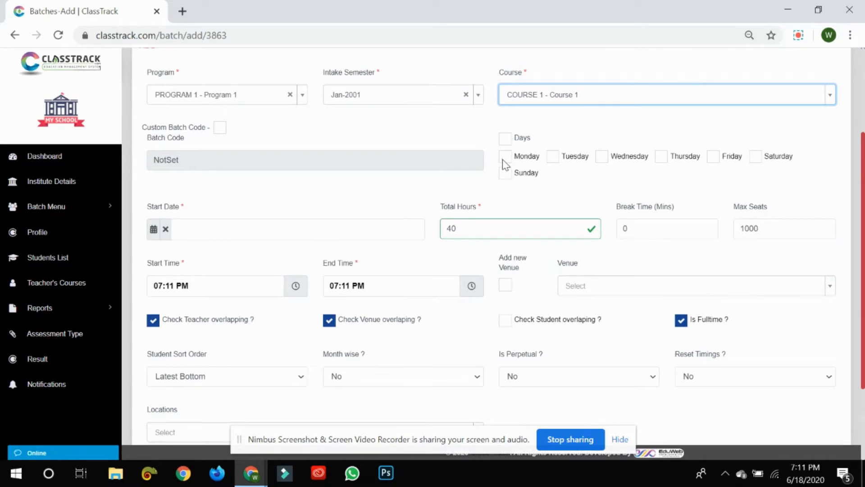
Step: Schedule the batch on Monday, Tuesday and Thursday with a start date of 2020-05-21
{"action": "left_click", "coordinate": [503, 158]}
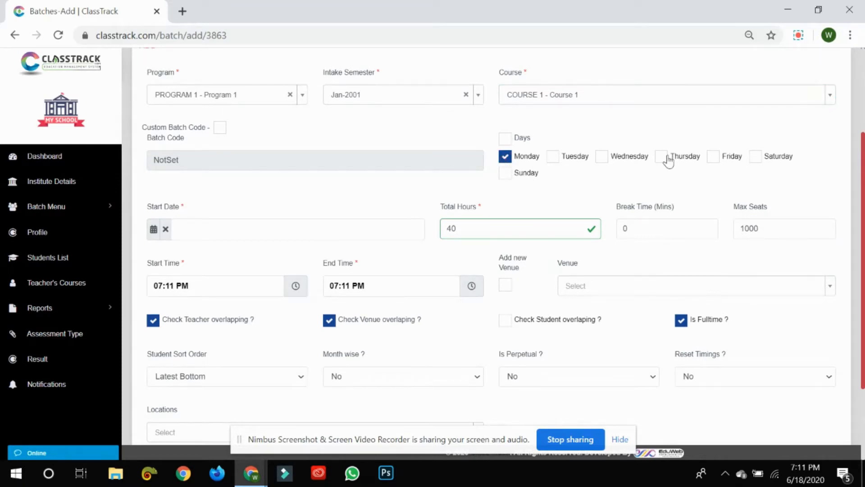
{"action": "left_click", "coordinate": [552, 157]}
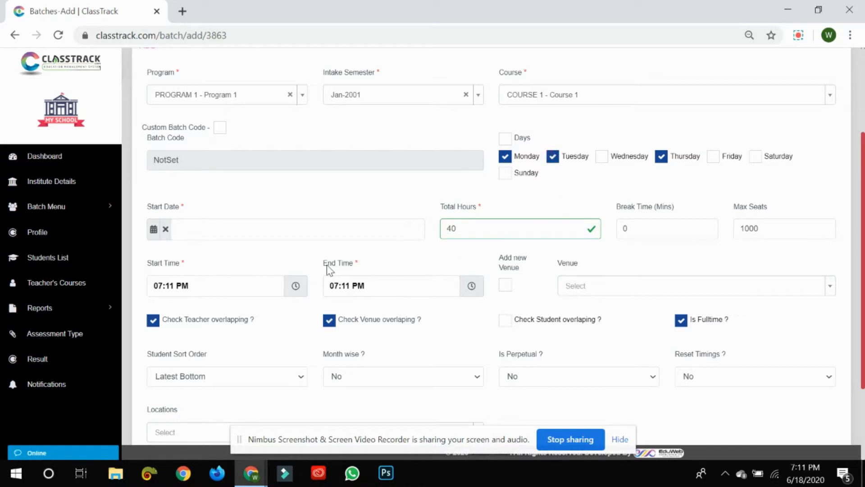
{"action": "left_click", "coordinate": [247, 226]}
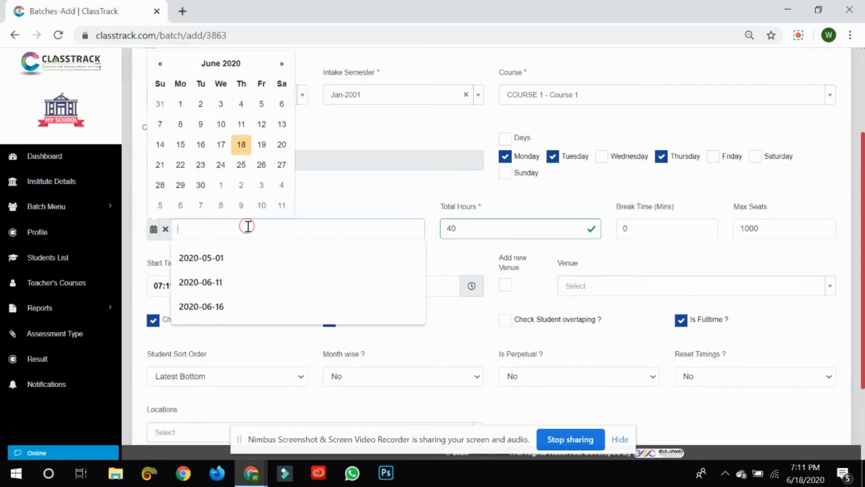
{"action": "scroll", "coordinate": [201, 176], "scroll_direction": "up", "scroll_amount": 2}
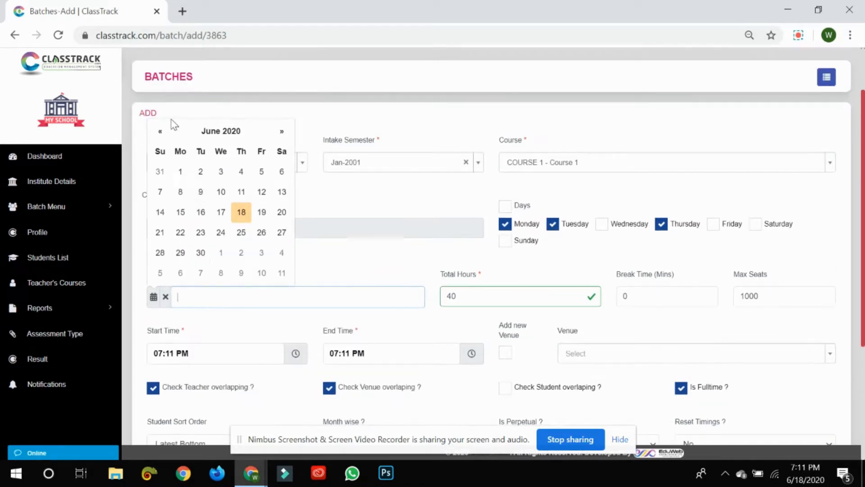
{"action": "left_click", "coordinate": [165, 132]}
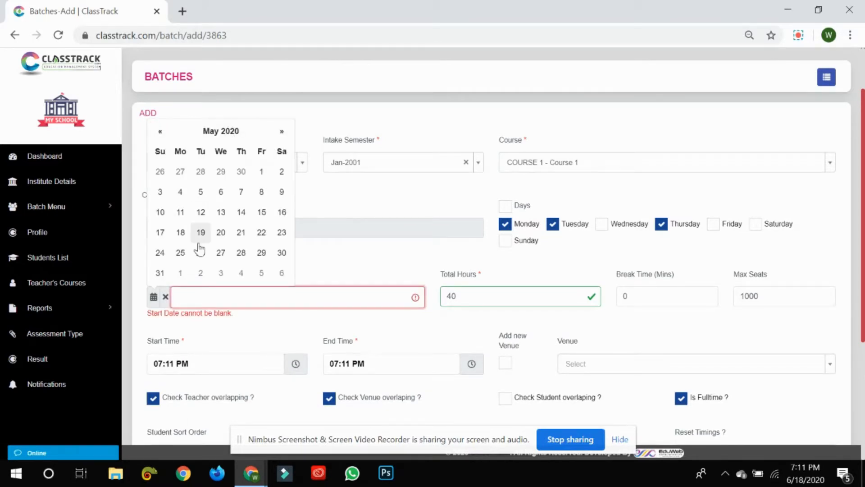
{"action": "left_click", "coordinate": [241, 237]}
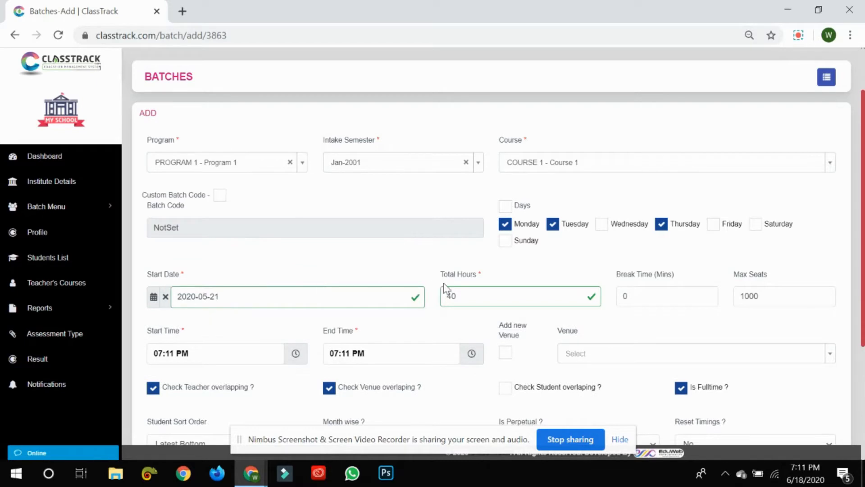
Step: Set the batch's total hours to 100 and its break time to 20 minutes
{"action": "double_click", "coordinate": [480, 289]}
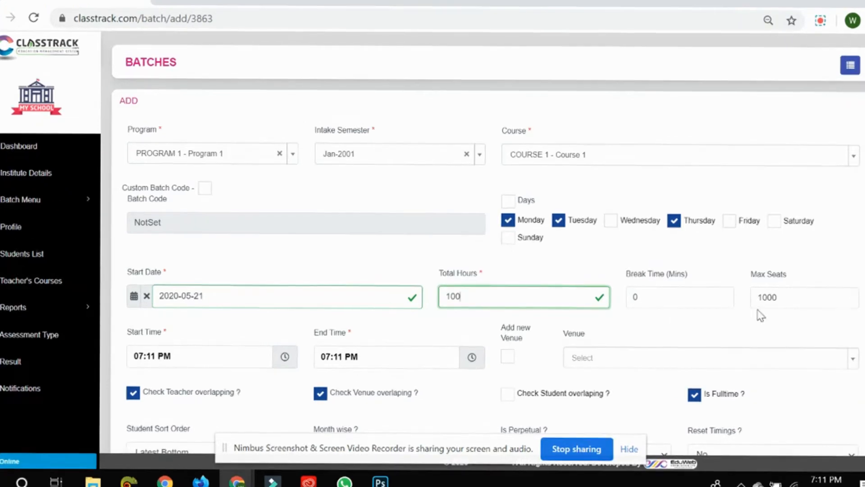
{"action": "scroll", "coordinate": [737, 299], "scroll_direction": "down", "scroll_amount": 3}
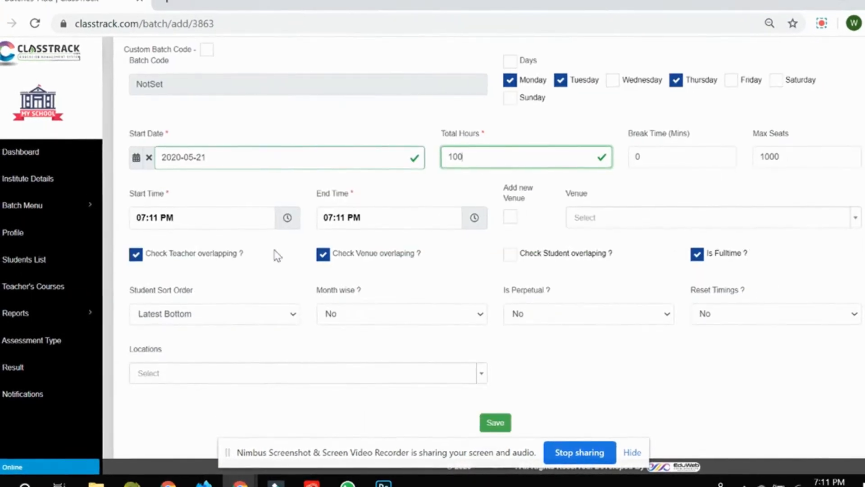
{"action": "left_click", "coordinate": [658, 160]}
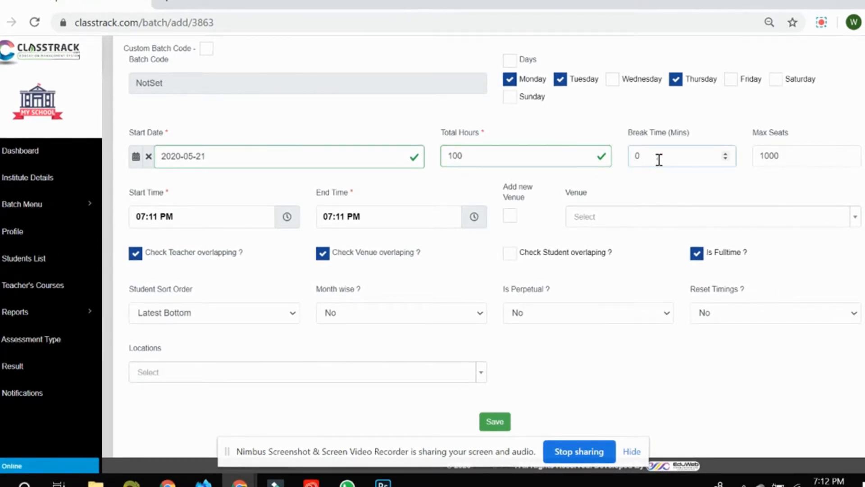
{"action": "key", "text": "BackSpace"}
Step: Set the batch's start time to 07:00 PM
{"action": "left_click", "coordinate": [287, 216]}
{"action": "left_click", "coordinate": [214, 282]}
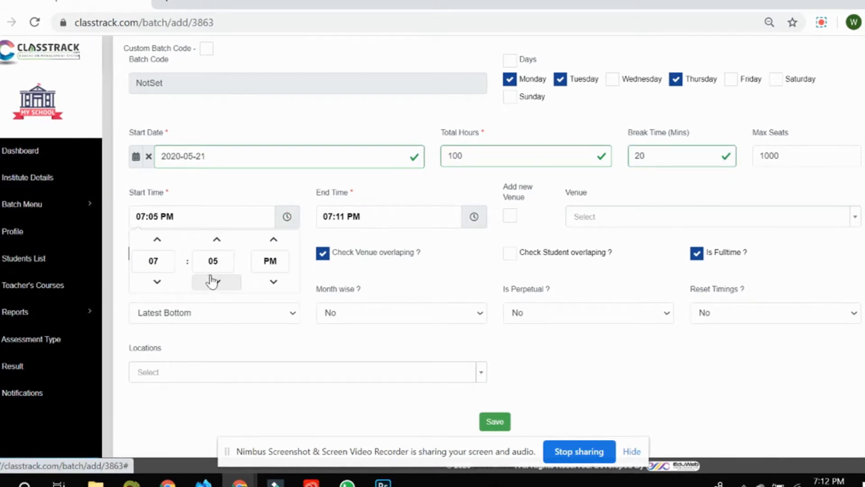
{"action": "left_click", "coordinate": [211, 282]}
{"action": "left_click", "coordinate": [212, 281]}
{"action": "left_click", "coordinate": [214, 280]}
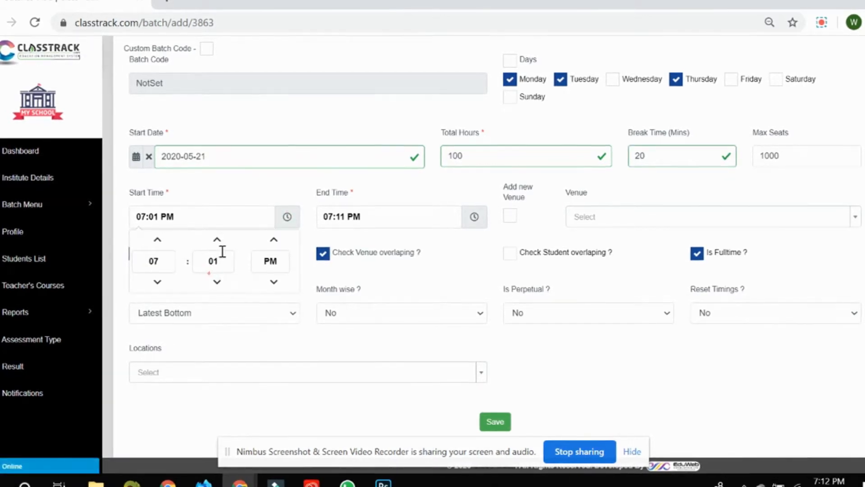
{"action": "left_click", "coordinate": [224, 284]}
{"action": "left_click", "coordinate": [236, 189]}
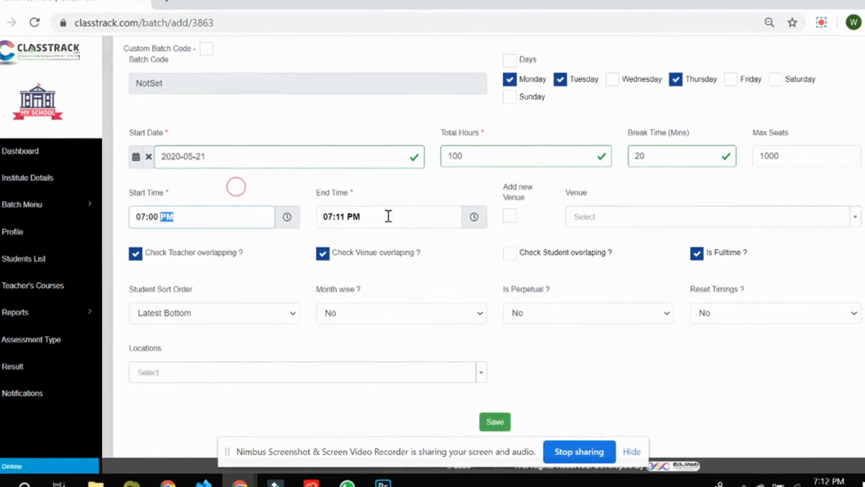
Step: Set the batch's end time to 09:00 PM
{"action": "left_click", "coordinate": [473, 217]}
{"action": "left_click", "coordinate": [344, 282]}
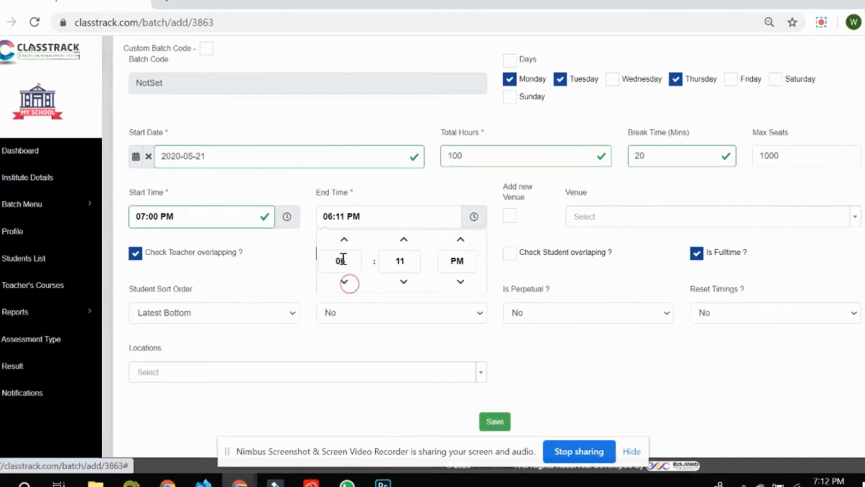
{"action": "left_click", "coordinate": [341, 240]}
{"action": "left_click", "coordinate": [404, 282]}
{"action": "left_click", "coordinate": [404, 282]}
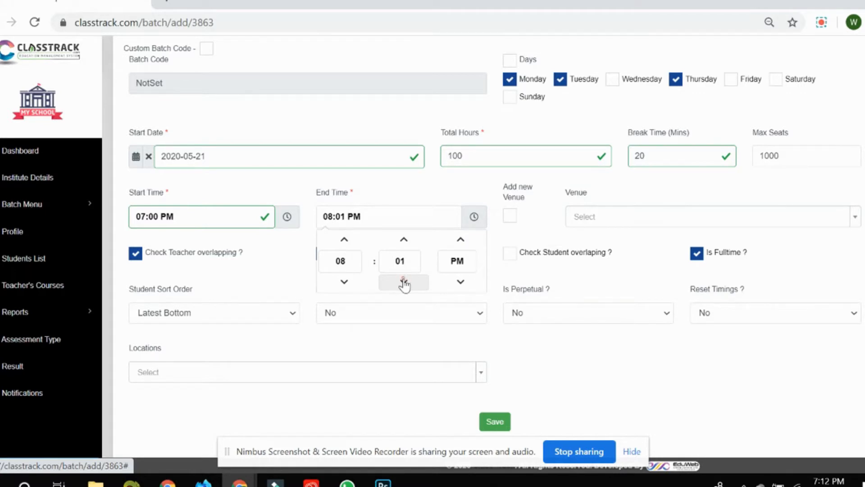
{"action": "left_click", "coordinate": [404, 282]}
{"action": "left_click", "coordinate": [345, 239]}
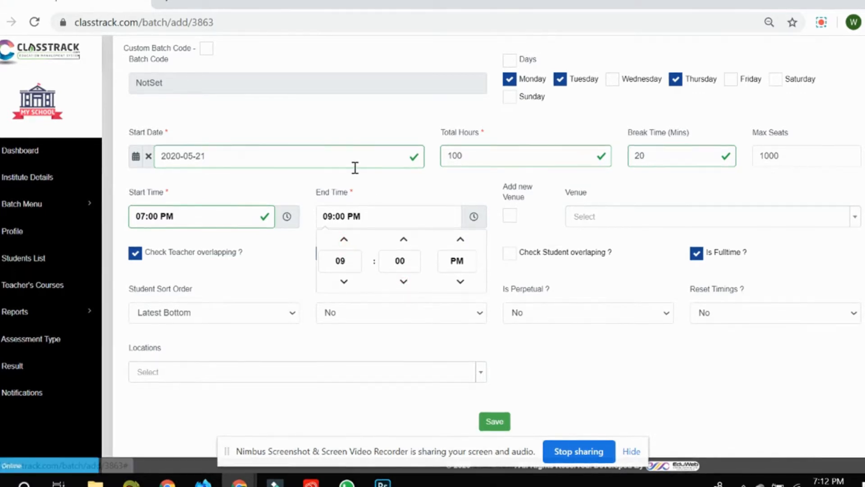
{"action": "left_click", "coordinate": [373, 187]}
{"action": "left_click", "coordinate": [597, 217]}
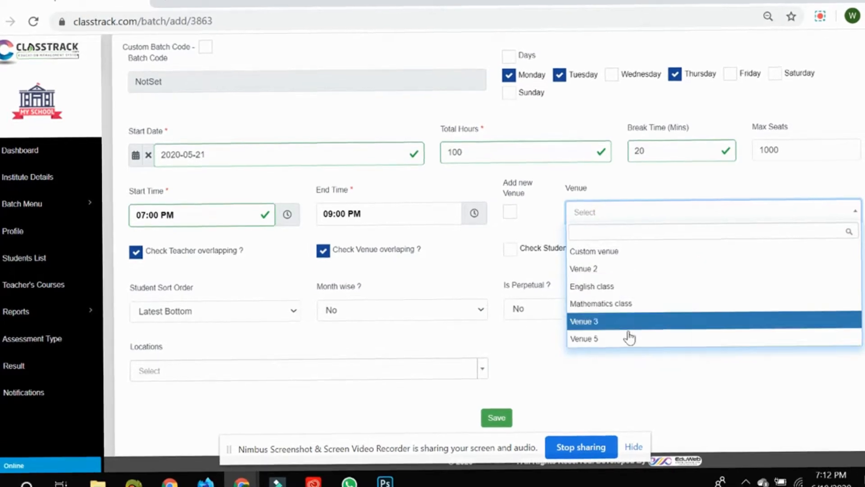
{"action": "left_click", "coordinate": [586, 213]}
{"action": "left_click", "coordinate": [509, 214]}
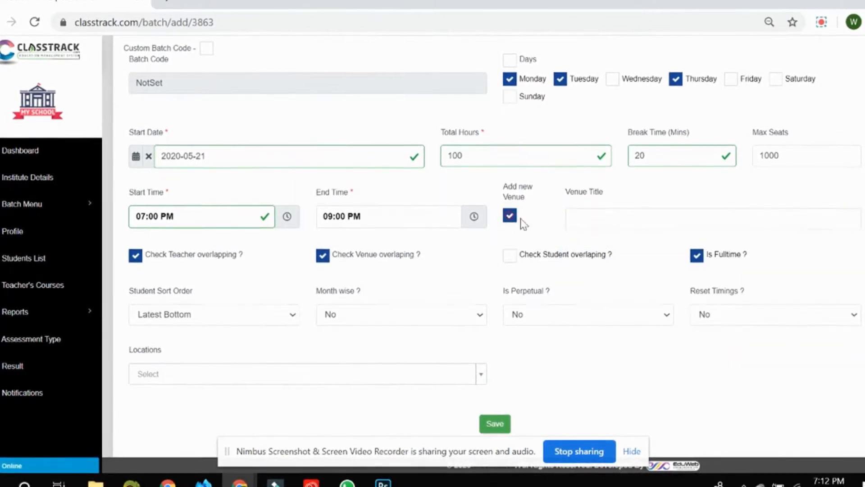
{"action": "left_click", "coordinate": [634, 227]}
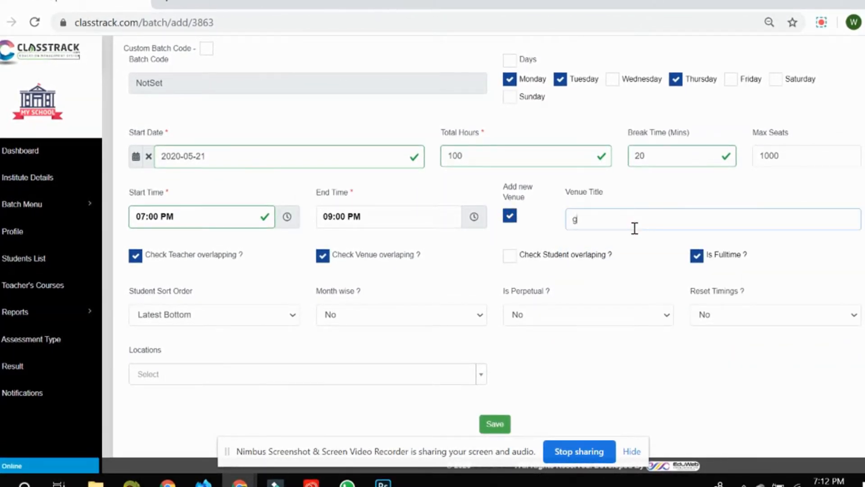
{"action": "left_click", "coordinate": [509, 215]}
Step: Choose the existing Venue 2 as the batch's venue
{"action": "left_click", "coordinate": [576, 221]}
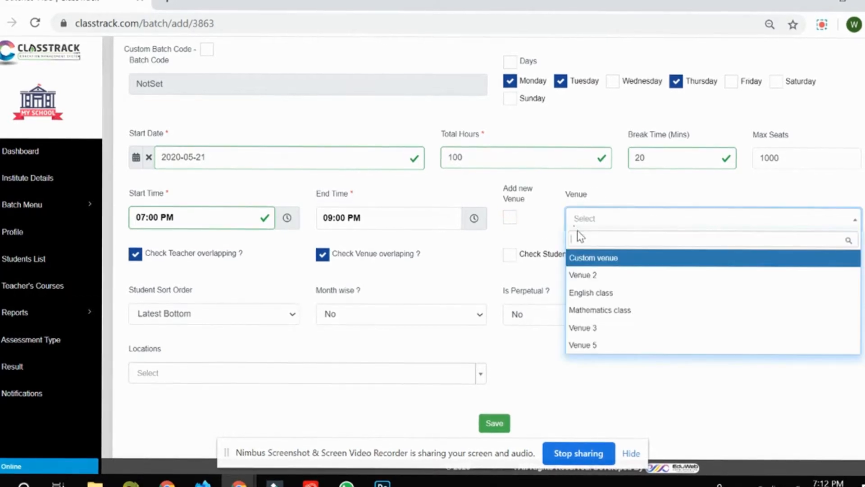
{"action": "left_click", "coordinate": [590, 270]}
{"action": "scroll", "coordinate": [262, 297], "scroll_direction": "up", "scroll_amount": 3}
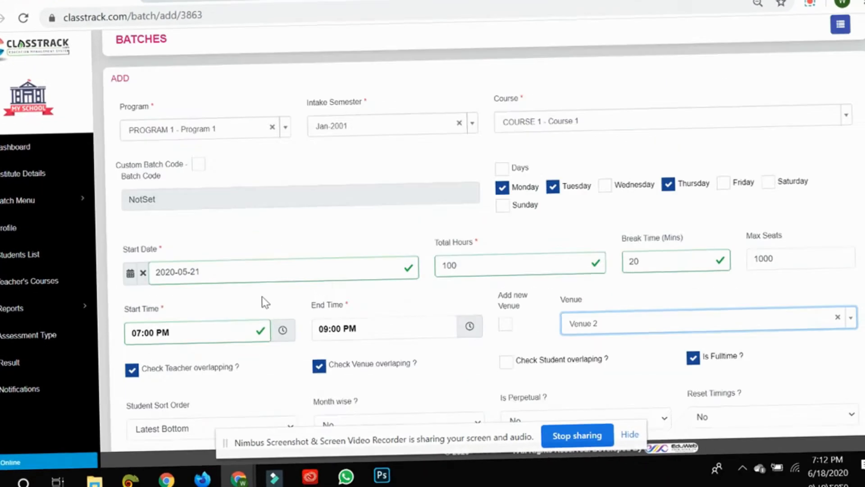
{"action": "scroll", "coordinate": [262, 296], "scroll_direction": "down", "scroll_amount": 3}
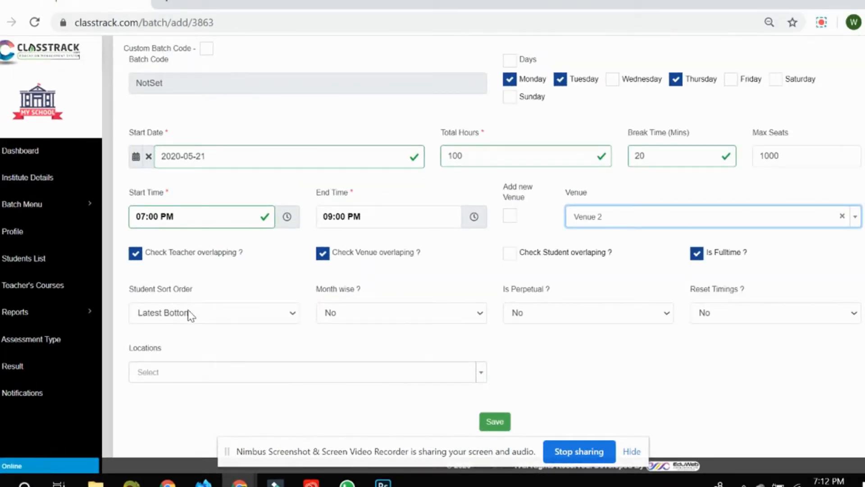
Step: Turn off the teacher and venue overlap checks for the batch
{"action": "left_click", "coordinate": [136, 255]}
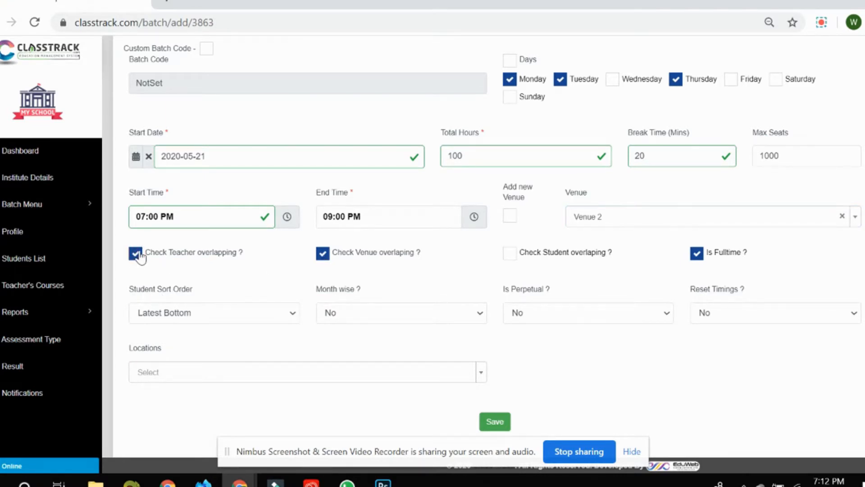
{"action": "left_click", "coordinate": [139, 256]}
{"action": "left_click", "coordinate": [322, 254]}
{"action": "left_click", "coordinate": [509, 255]}
{"action": "left_click", "coordinate": [509, 255]}
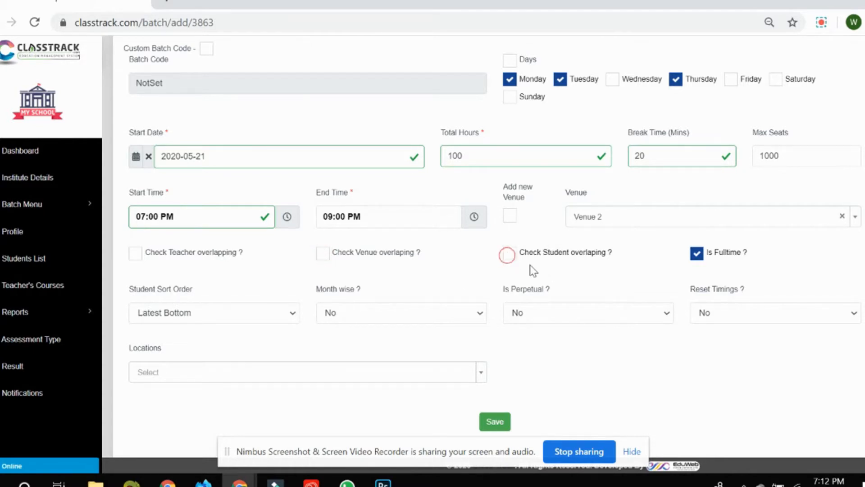
{"action": "left_click", "coordinate": [697, 255]}
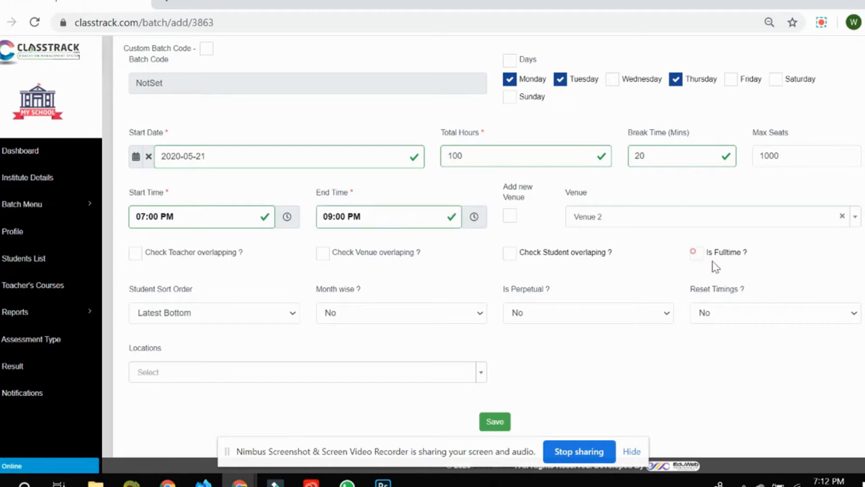
Step: Set the student sort order to Latest Top, with Month wise, Is Perpetual and Reset Timings all set to No
{"action": "scroll", "coordinate": [264, 314], "scroll_direction": "down", "scroll_amount": 1}
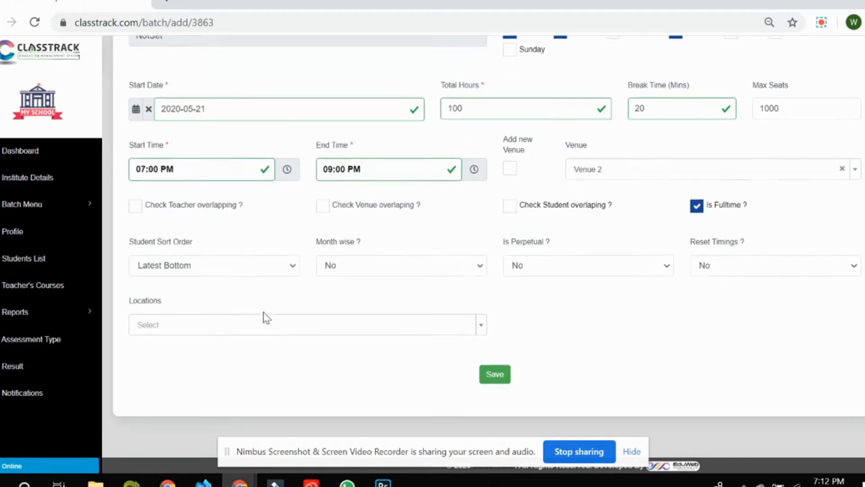
{"action": "left_click", "coordinate": [165, 263]}
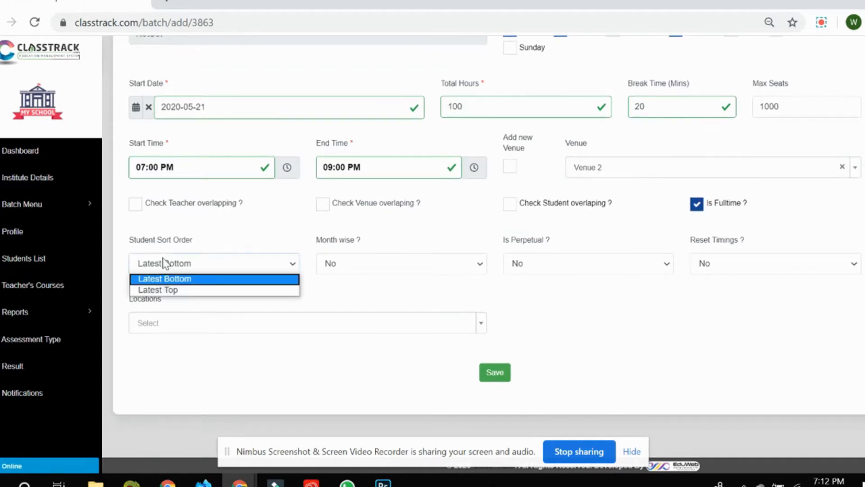
{"action": "left_click", "coordinate": [176, 292]}
{"action": "left_click", "coordinate": [413, 267]}
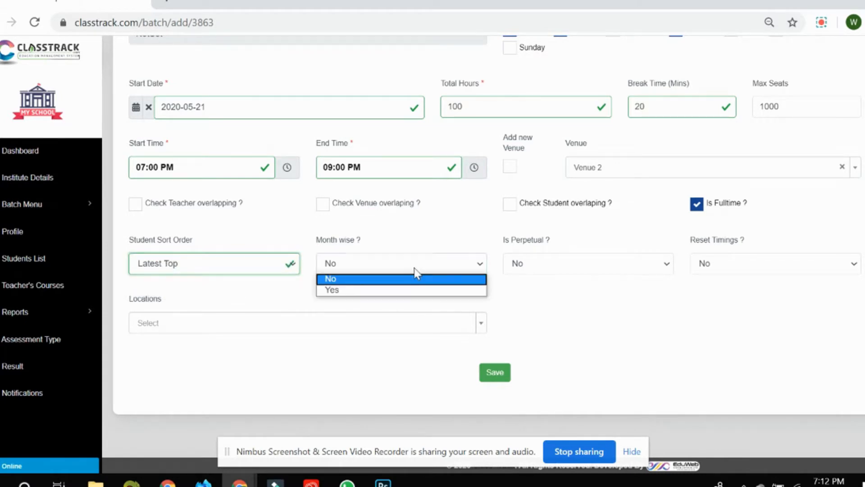
{"action": "left_click", "coordinate": [407, 280]}
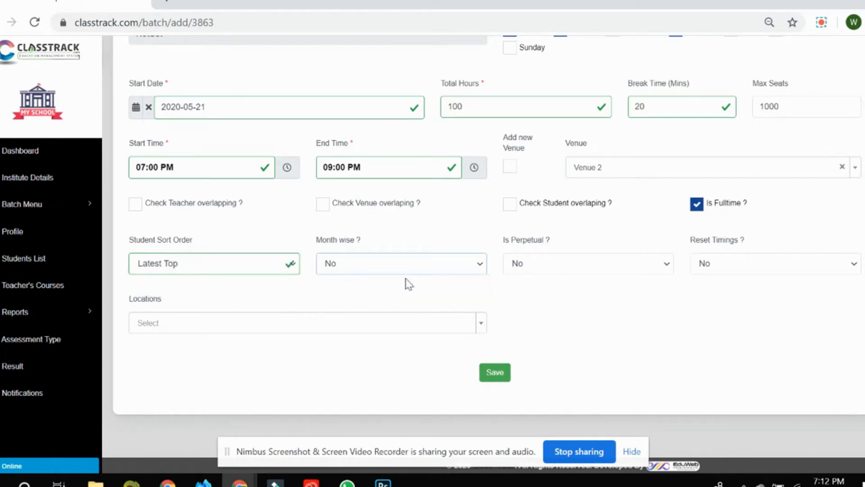
{"action": "left_click", "coordinate": [521, 266]}
{"action": "left_click", "coordinate": [517, 263]}
{"action": "left_click", "coordinate": [708, 265]}
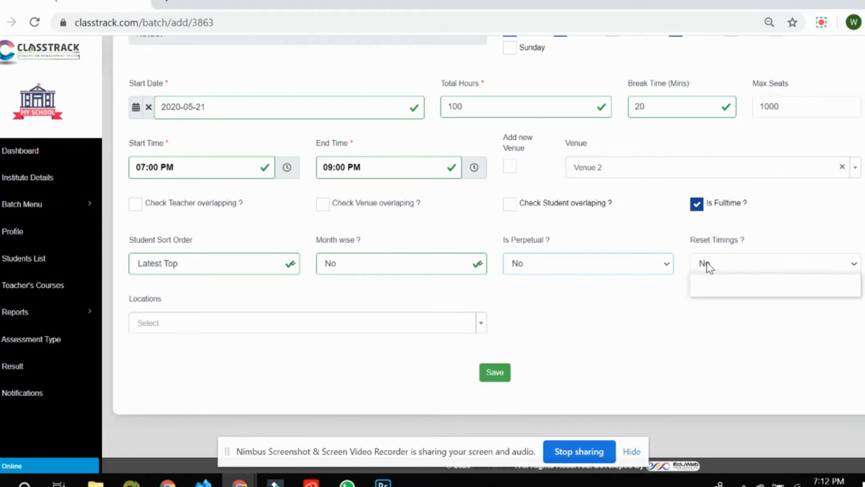
{"action": "left_click", "coordinate": [707, 263]}
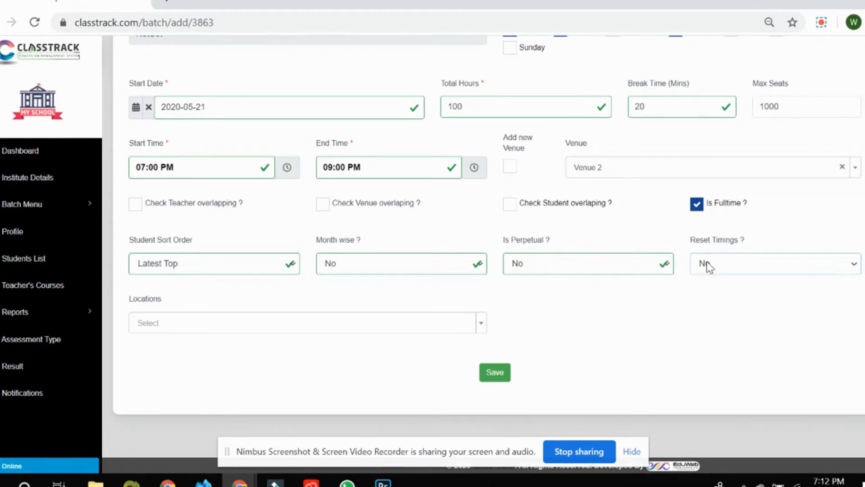
Step: Set the batch's location to Canada and save the new batch
{"action": "left_click", "coordinate": [189, 331]}
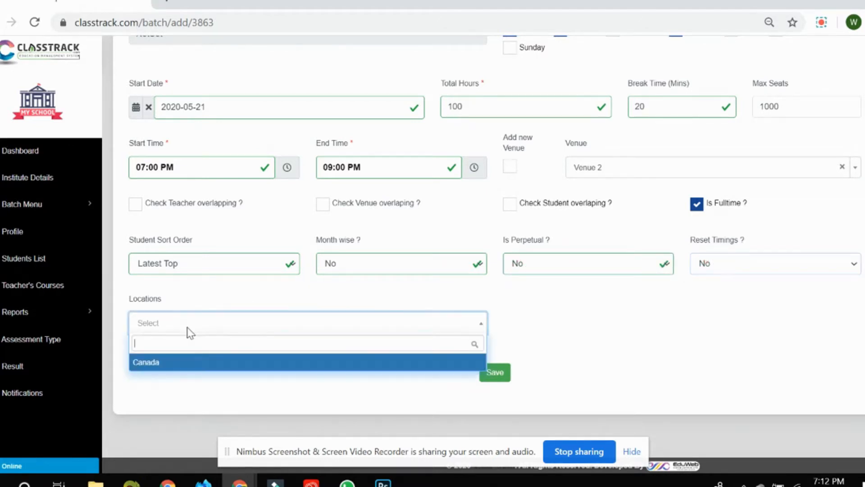
{"action": "left_click", "coordinate": [209, 367]}
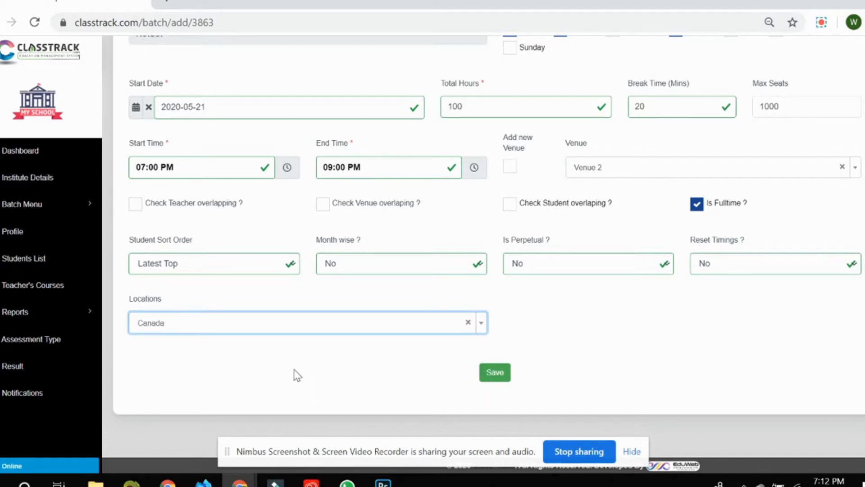
{"action": "left_click", "coordinate": [495, 374]}
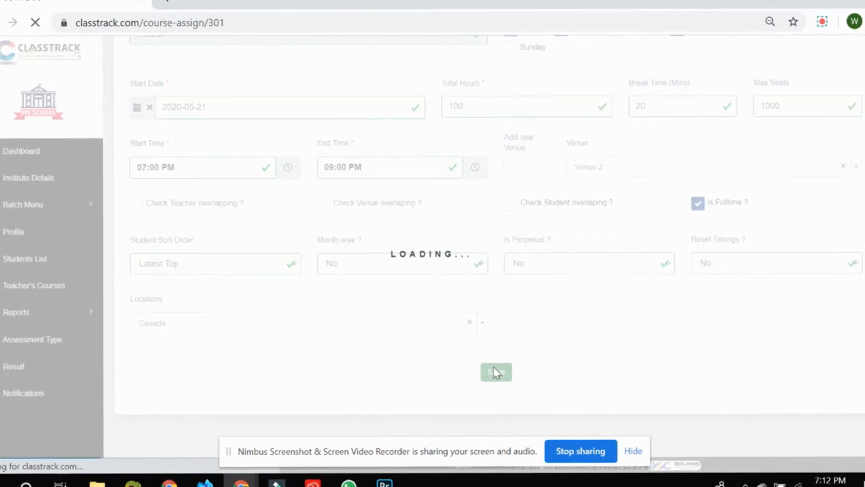
{"action": "scroll", "coordinate": [496, 376], "scroll_direction": "down", "scroll_amount": 5}
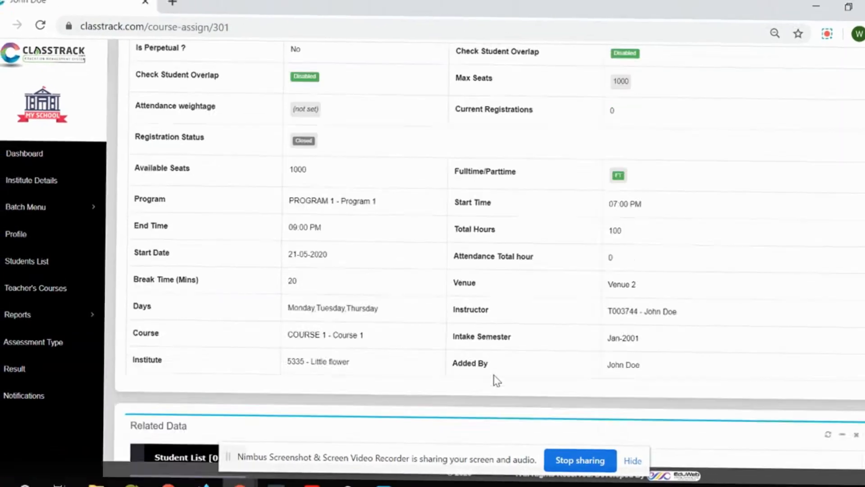
{"action": "scroll", "coordinate": [495, 378], "scroll_direction": "down", "scroll_amount": 4}
{"action": "scroll", "coordinate": [494, 375], "scroll_direction": "up", "scroll_amount": 9}
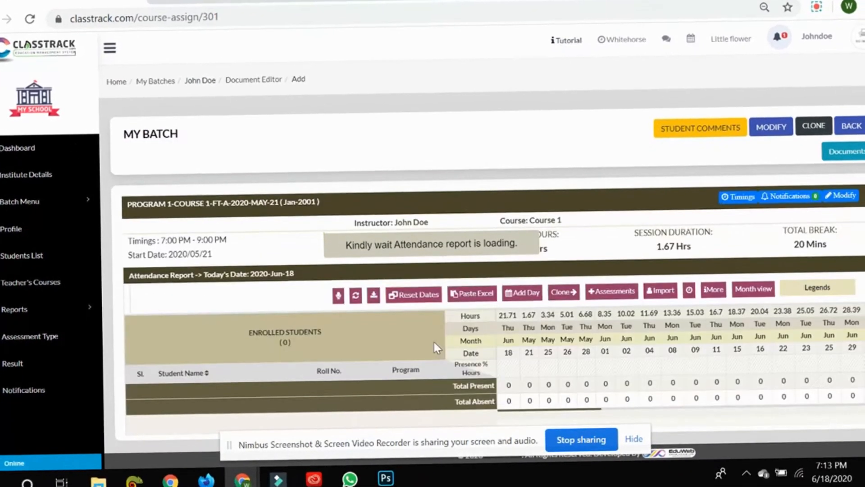
Step: Look over the saved batch's details and check which location addresses can be chosen for it
{"action": "scroll", "coordinate": [434, 329], "scroll_direction": "down", "scroll_amount": 8}
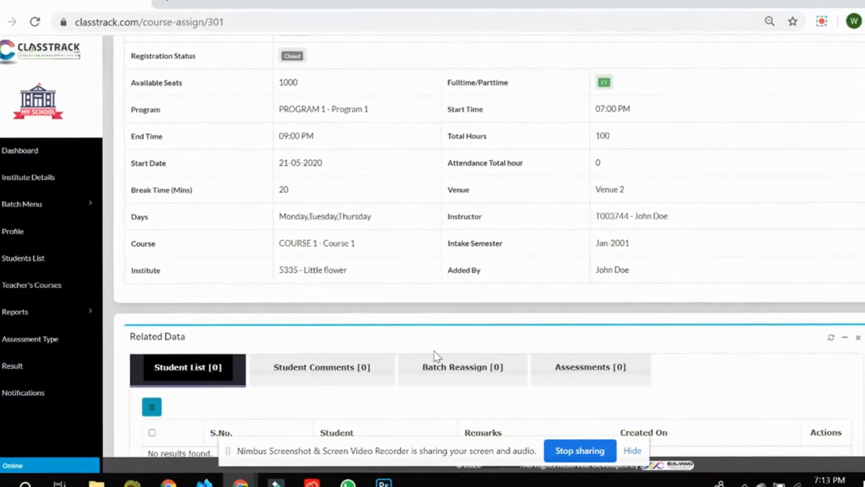
{"action": "scroll", "coordinate": [435, 360], "scroll_direction": "down", "scroll_amount": 2}
{"action": "scroll", "coordinate": [433, 358], "scroll_direction": "up", "scroll_amount": 8}
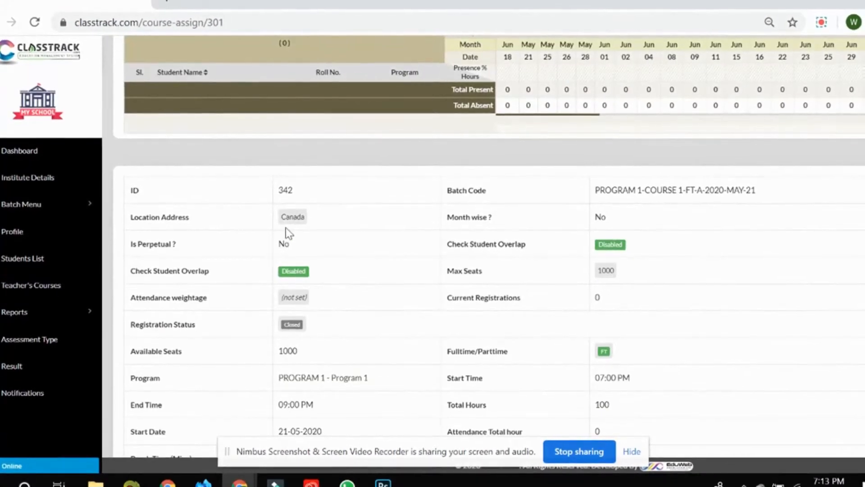
{"action": "left_click", "coordinate": [292, 217]}
{"action": "left_click", "coordinate": [345, 215]}
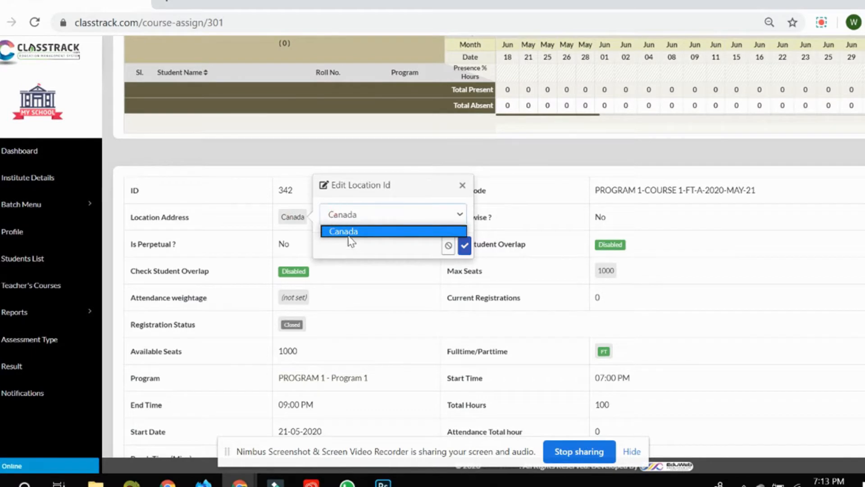
{"action": "left_click", "coordinate": [377, 162]}
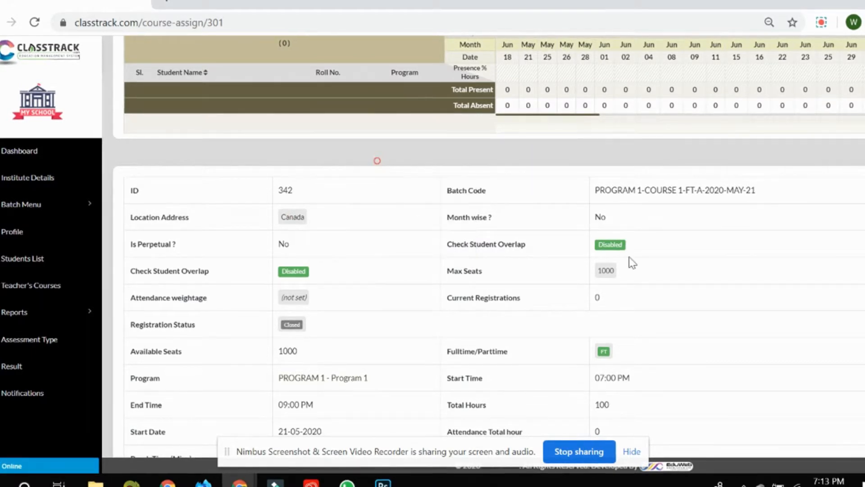
Step: Set the batch's maximum seats to 1200
{"action": "left_click", "coordinate": [608, 271]}
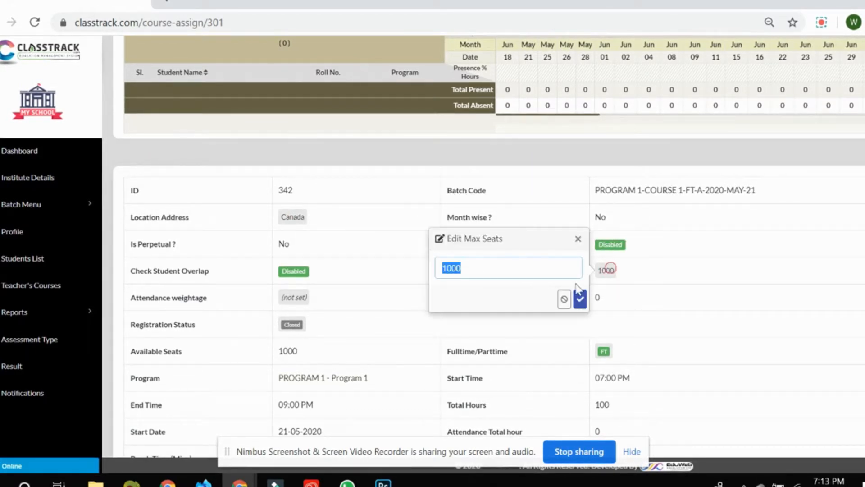
{"action": "left_click", "coordinate": [530, 271]}
{"action": "type", "text": "1200"}
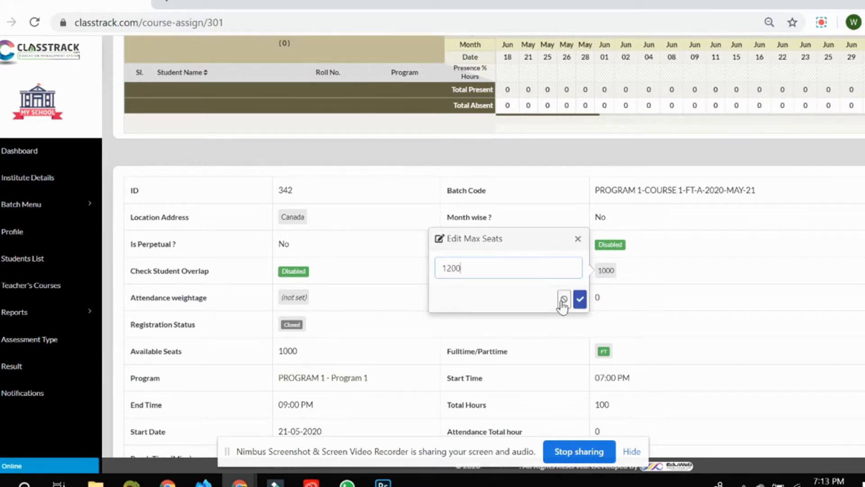
{"action": "left_click", "coordinate": [579, 301]}
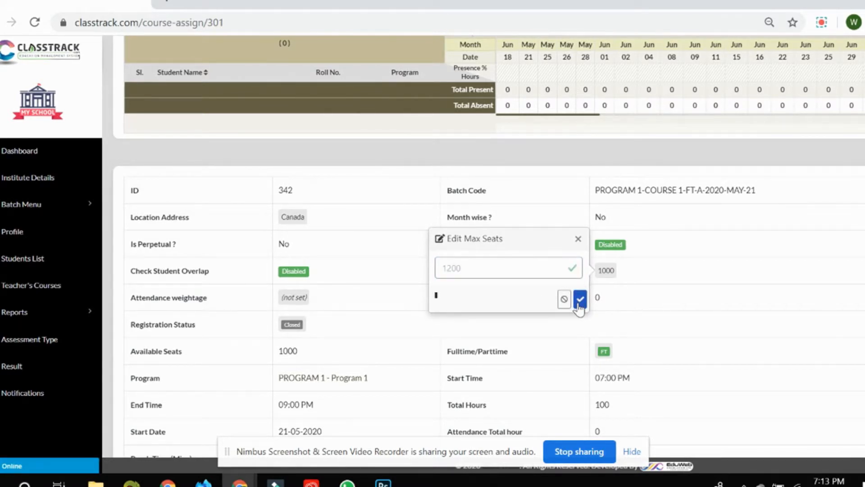
Step: View the fulltime/parttime choices for the batch without changing the setting
{"action": "left_click", "coordinate": [603, 352]}
{"action": "left_click", "coordinate": [658, 348]}
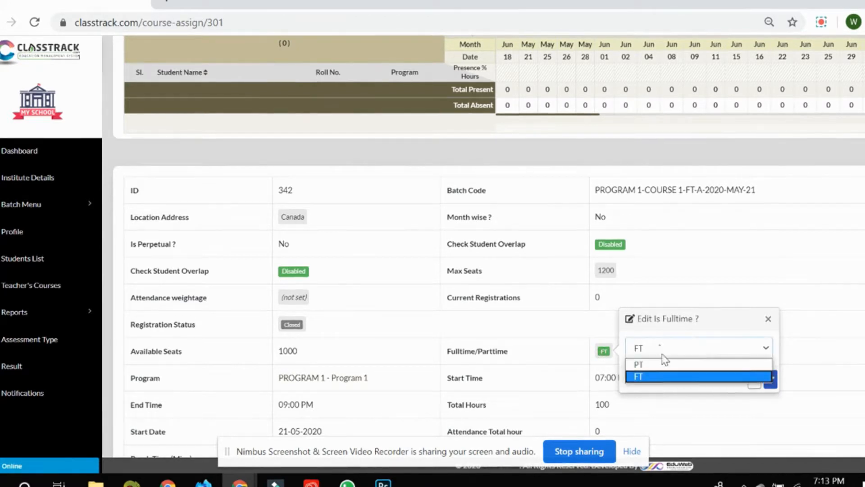
{"action": "left_click", "coordinate": [639, 282]}
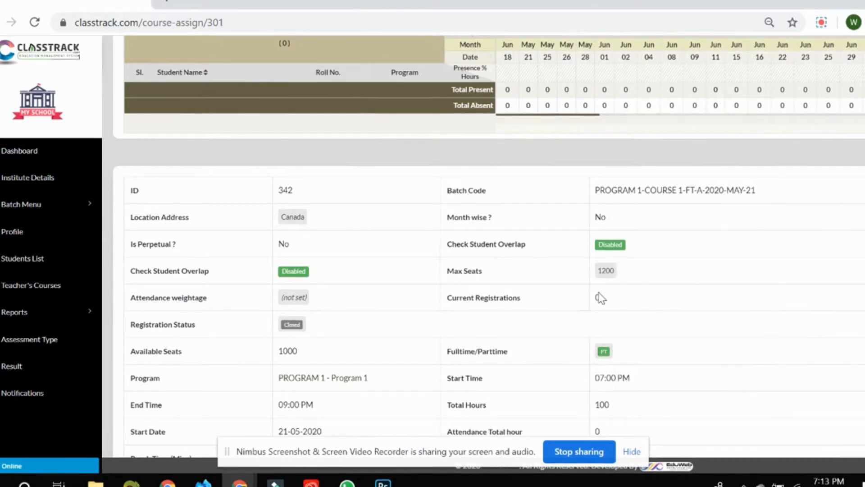
Step: In the batch timings, set Monday's start time to 08:00 PM and apply the modification
{"action": "scroll", "coordinate": [611, 322], "scroll_direction": "down", "scroll_amount": 5}
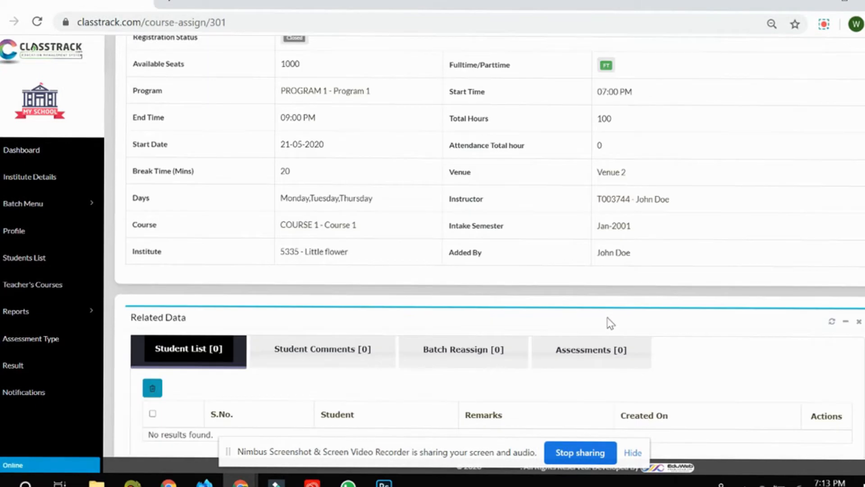
{"action": "scroll", "coordinate": [609, 323], "scroll_direction": "up", "scroll_amount": 8}
{"action": "scroll", "coordinate": [609, 323], "scroll_direction": "up", "scroll_amount": 4}
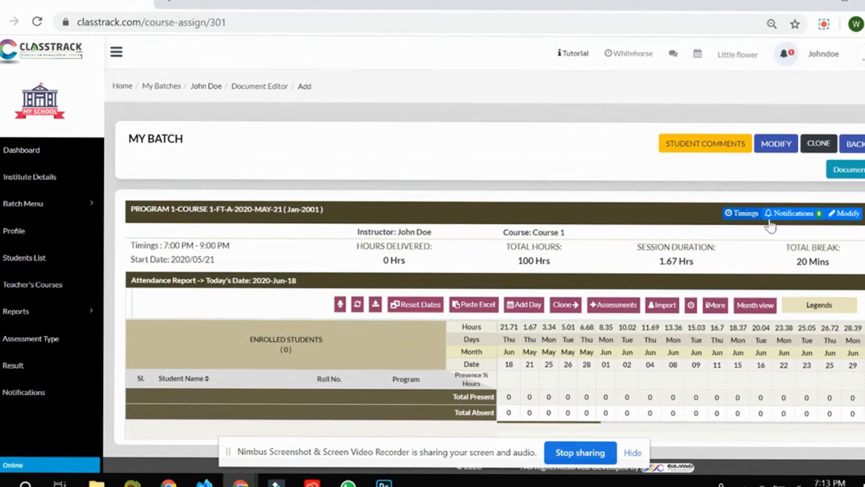
{"action": "left_click", "coordinate": [745, 213]}
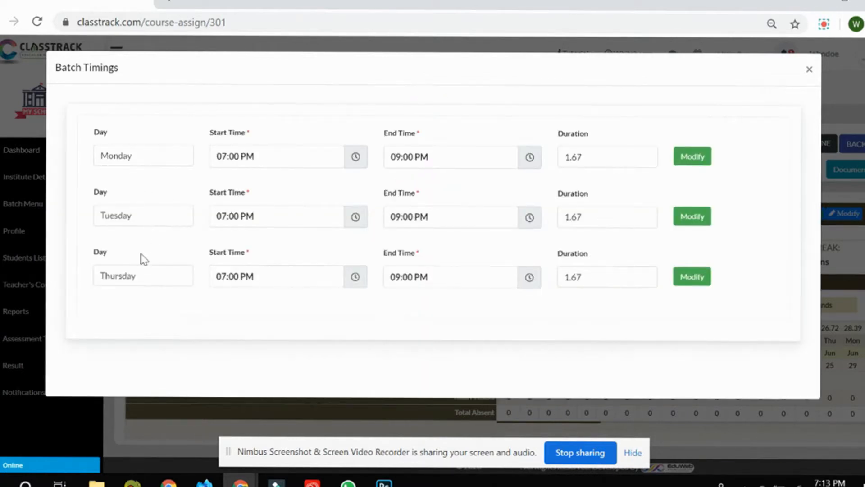
{"action": "left_click", "coordinate": [355, 158]}
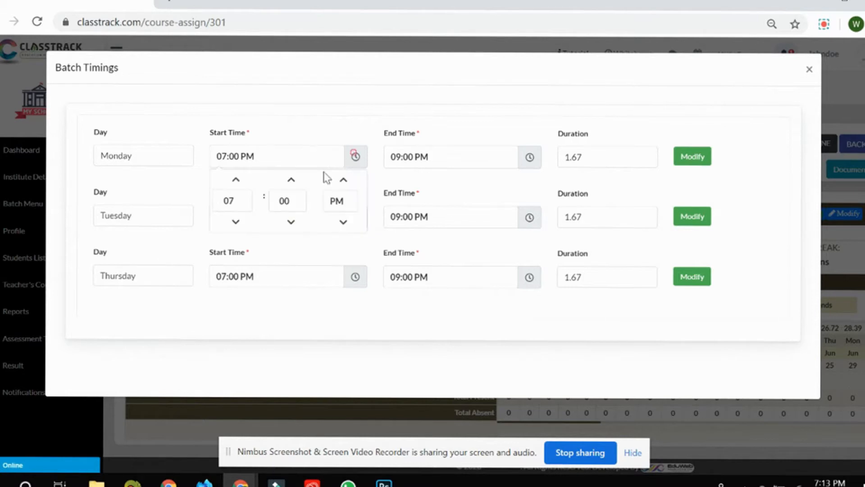
{"action": "left_click", "coordinate": [236, 179]}
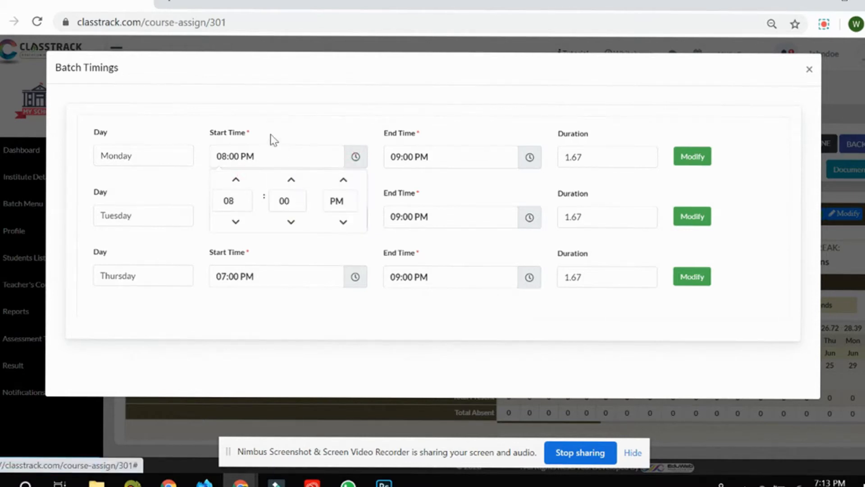
{"action": "left_click", "coordinate": [261, 107]}
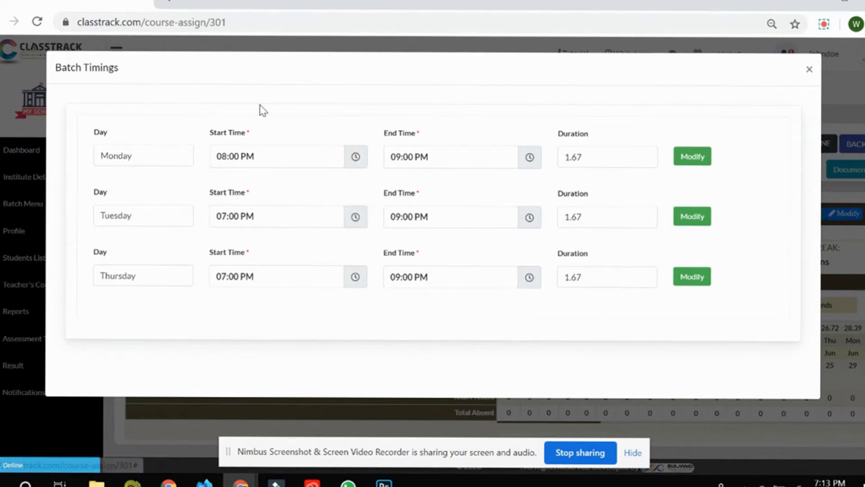
{"action": "left_click", "coordinate": [687, 157]}
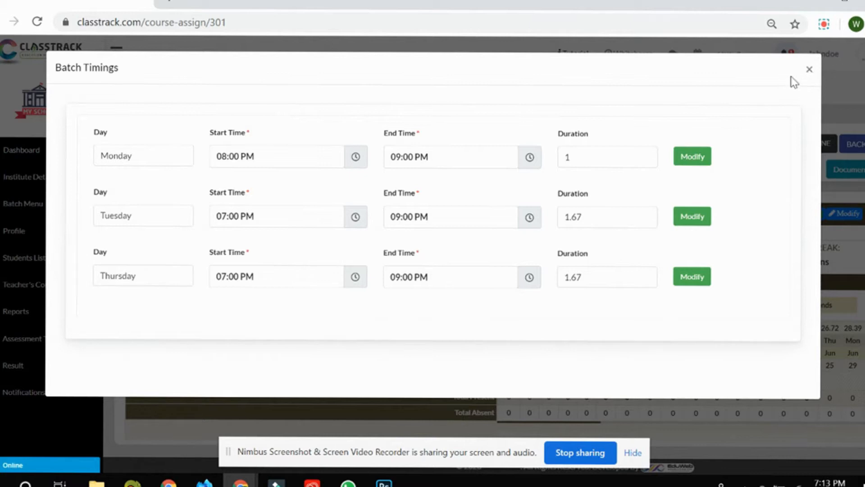
{"action": "left_click", "coordinate": [807, 71]}
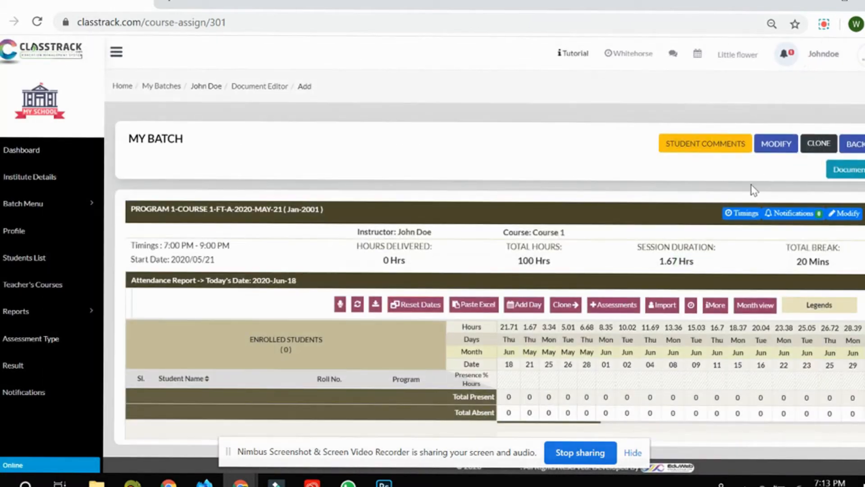
Step: Open the batch for modification, keep Is Fulltime enabled, and save the batch again
{"action": "left_click", "coordinate": [849, 213]}
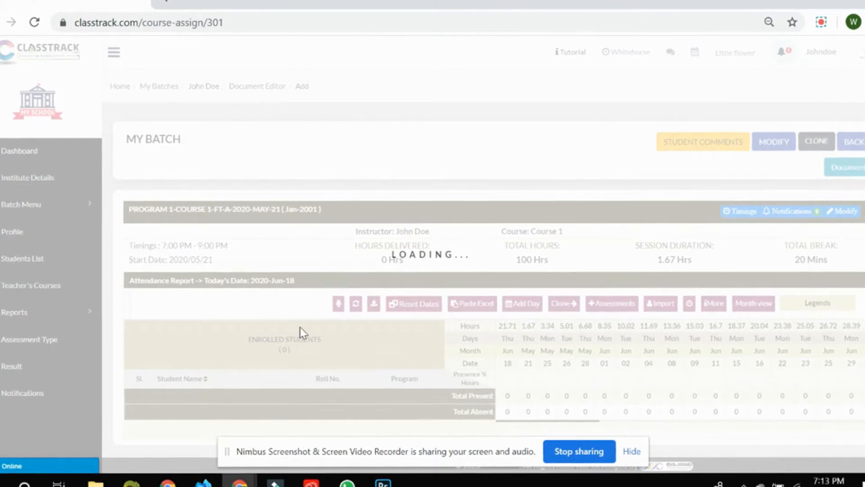
{"action": "scroll", "coordinate": [298, 319], "scroll_direction": "down", "scroll_amount": 3}
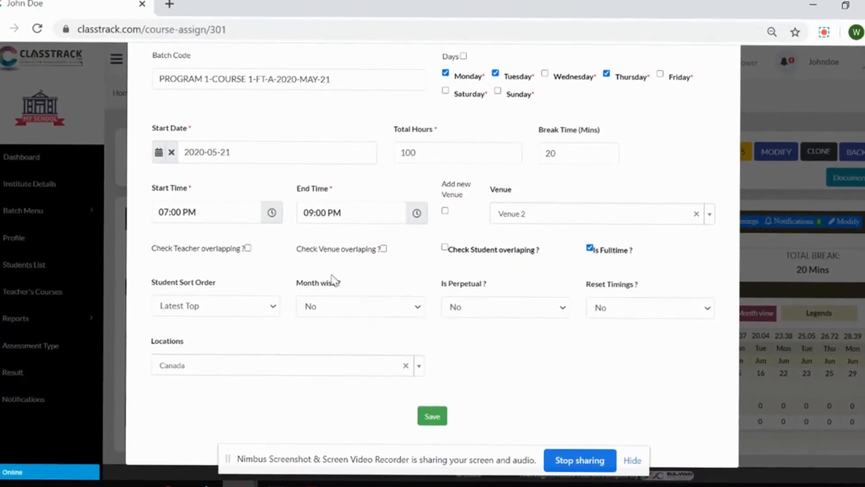
{"action": "left_click", "coordinate": [588, 240]}
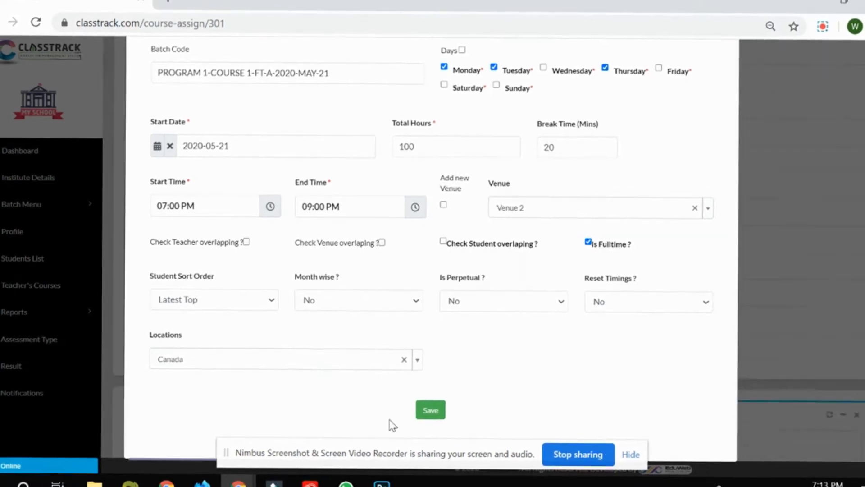
{"action": "left_click", "coordinate": [430, 409]}
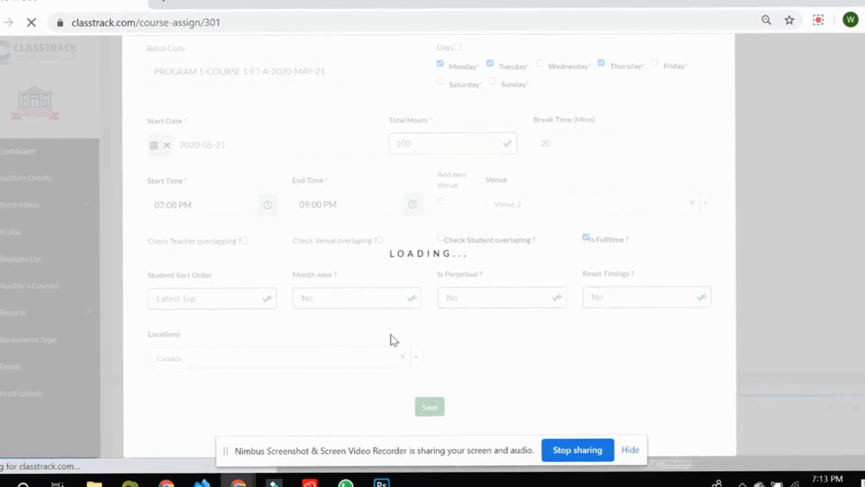
Step: Review the saved batch's detail table, related data and attendance report
{"action": "scroll", "coordinate": [396, 335], "scroll_direction": "down", "scroll_amount": 7}
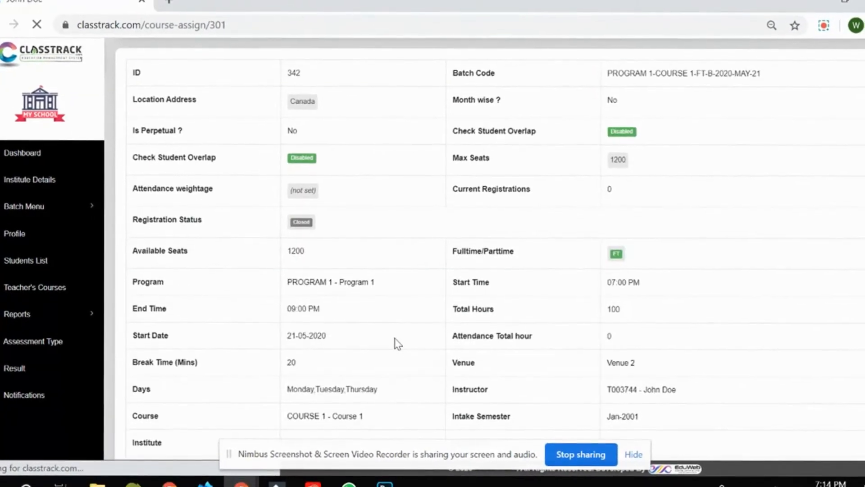
{"action": "left_click", "coordinate": [390, 349]}
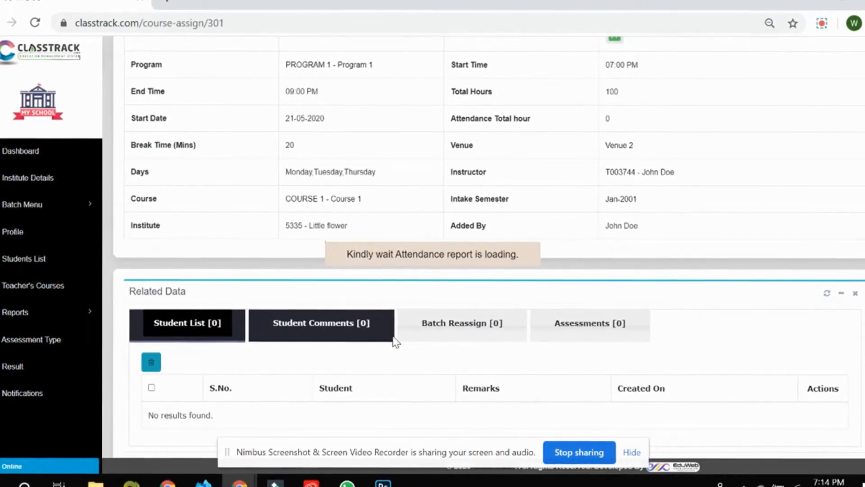
{"action": "scroll", "coordinate": [395, 342], "scroll_direction": "down", "scroll_amount": 1}
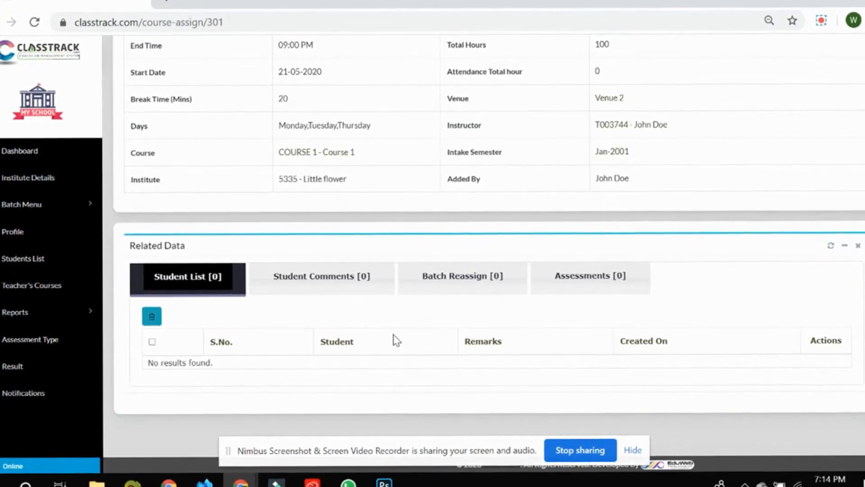
{"action": "scroll", "coordinate": [381, 331], "scroll_direction": "up", "scroll_amount": 5}
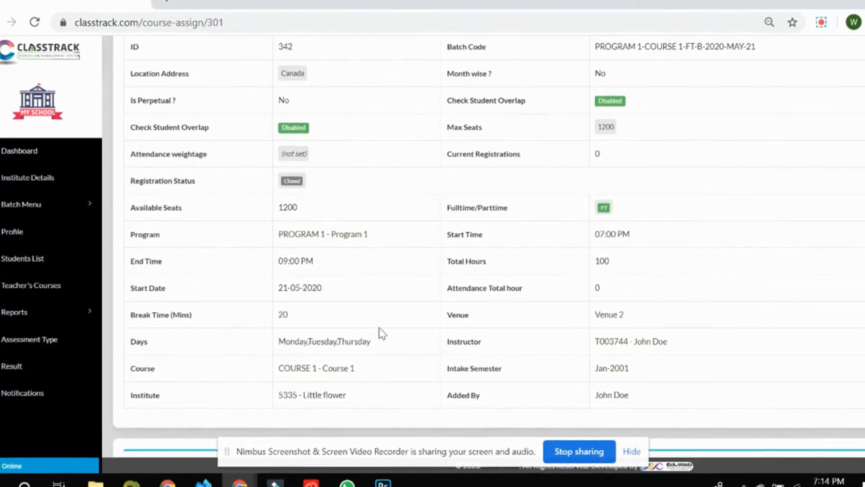
{"action": "scroll", "coordinate": [382, 336], "scroll_direction": "down", "scroll_amount": 5}
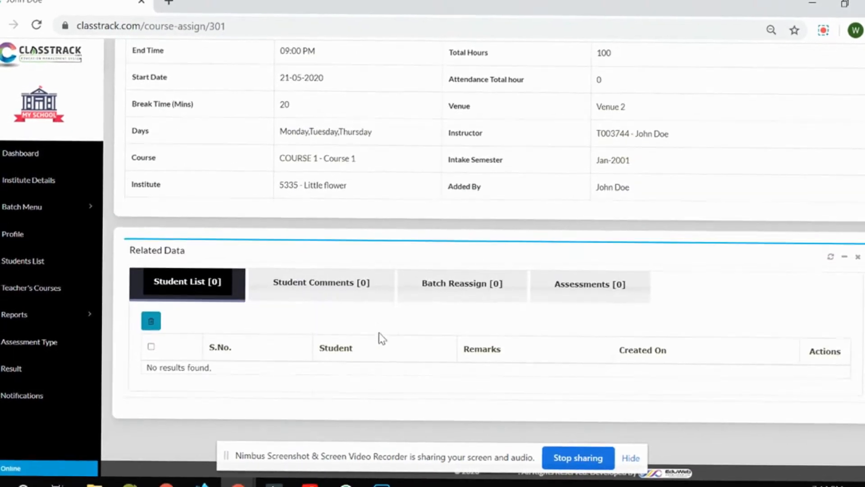
{"action": "scroll", "coordinate": [382, 329], "scroll_direction": "up", "scroll_amount": 4}
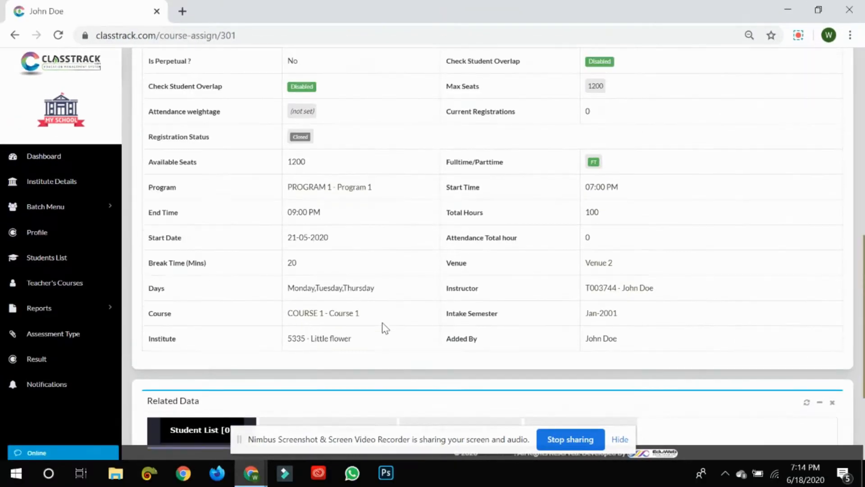
{"action": "scroll", "coordinate": [383, 326], "scroll_direction": "up", "scroll_amount": 4}
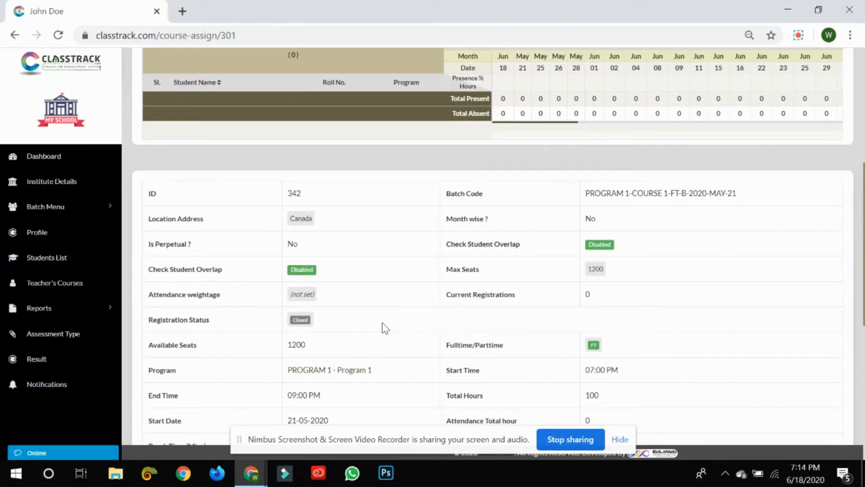
{"action": "scroll", "coordinate": [384, 327], "scroll_direction": "up", "scroll_amount": 3}
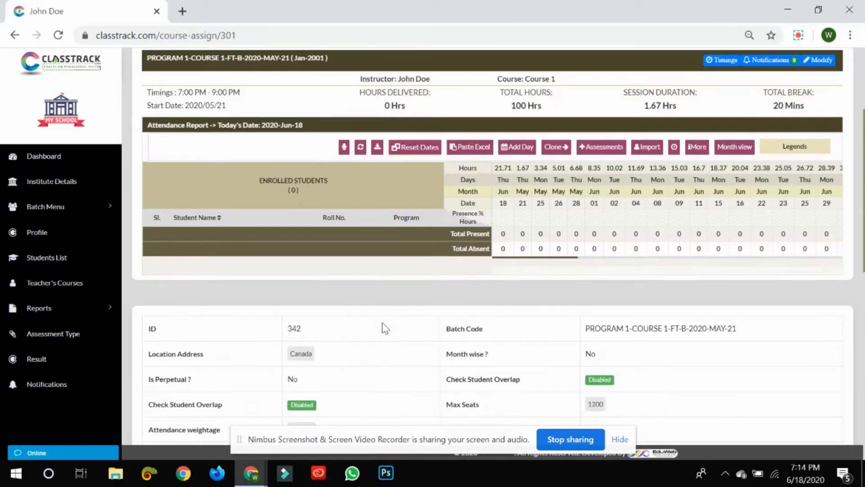
{"action": "scroll", "coordinate": [383, 323], "scroll_direction": "up", "scroll_amount": 2}
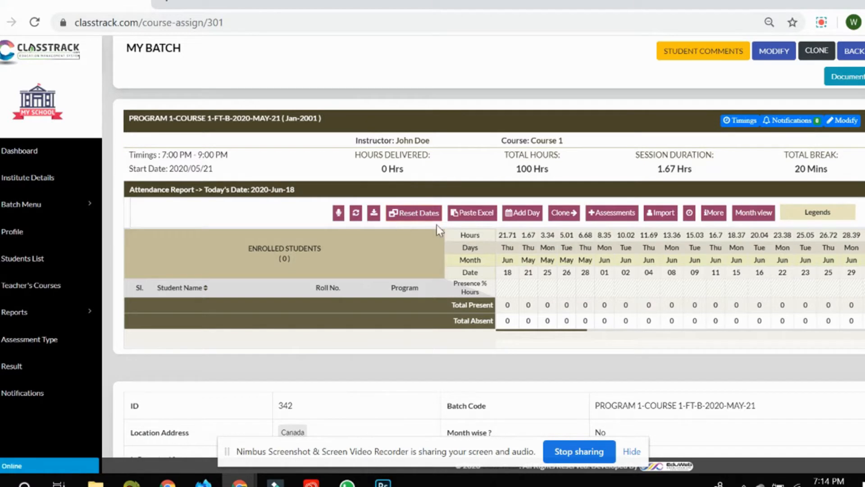
Step: Enter "test" as the text-to-speech test message and enable text to speech for the students' names
{"action": "left_click", "coordinate": [338, 214]}
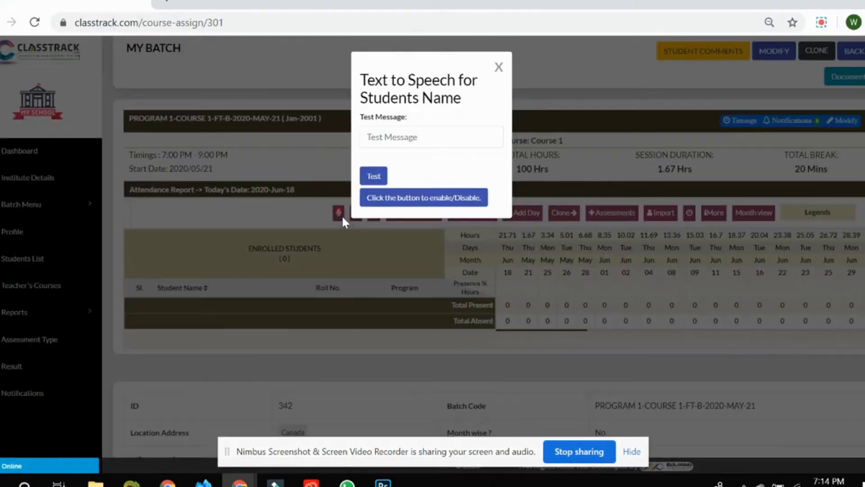
{"action": "left_click", "coordinate": [399, 138]}
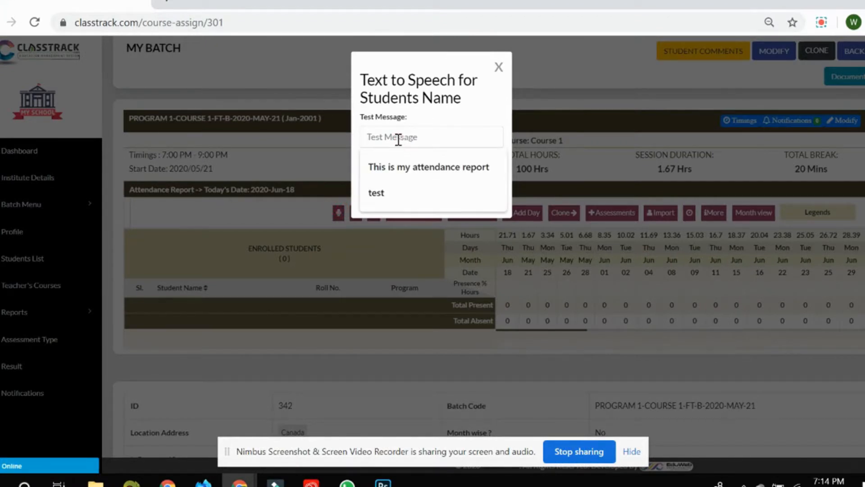
{"action": "type", "text": "tes"}
{"action": "left_click", "coordinate": [396, 163]}
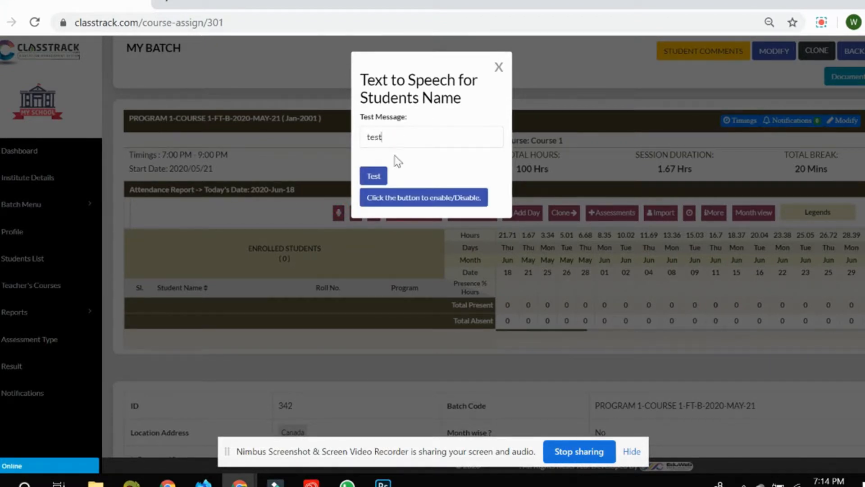
{"action": "left_click", "coordinate": [400, 202]}
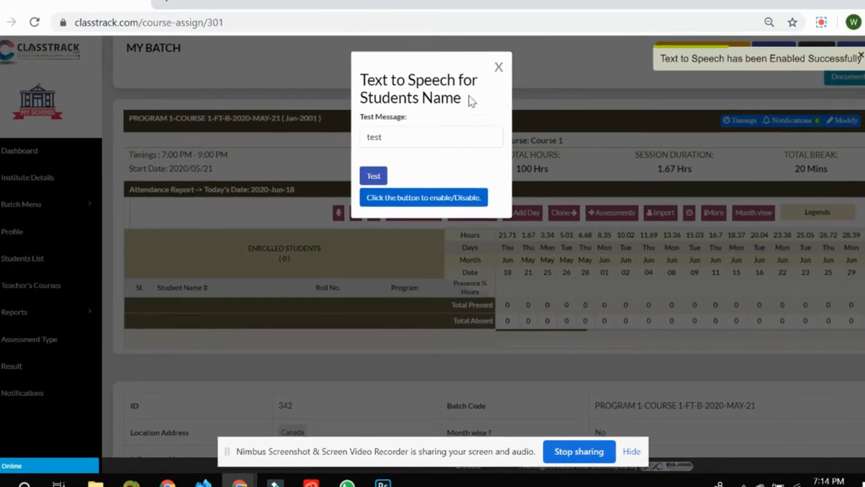
{"action": "left_click", "coordinate": [499, 66]}
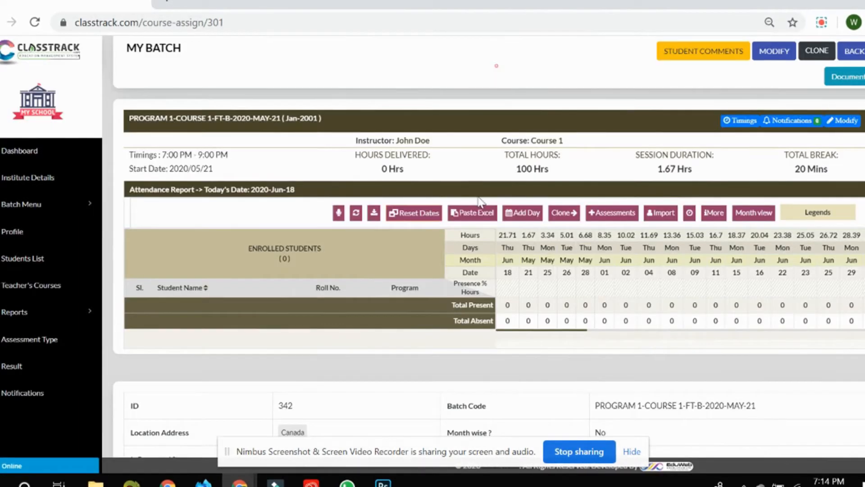
Step: Refresh the batch's attendance report, then download and open it as a PDF
{"action": "left_click", "coordinate": [356, 214]}
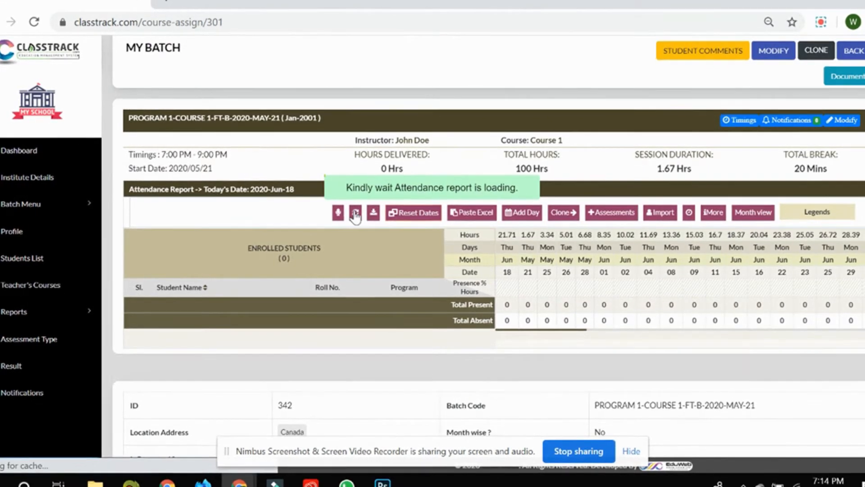
{"action": "left_click", "coordinate": [374, 214]}
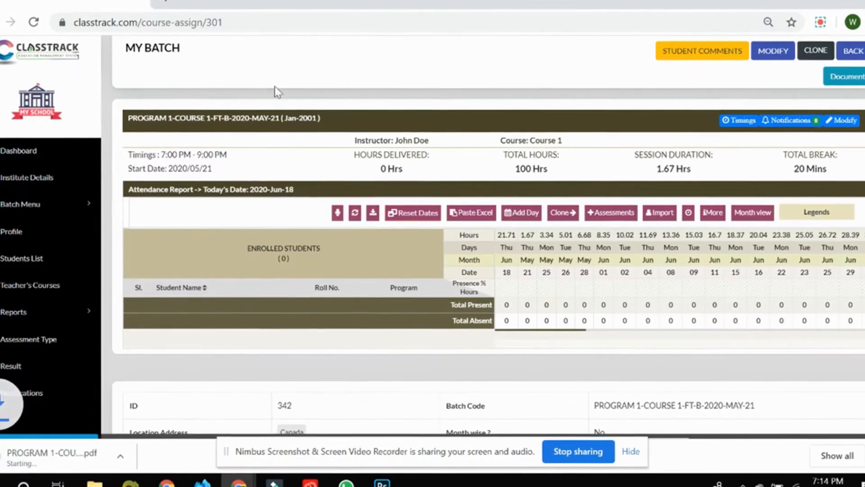
{"action": "left_click", "coordinate": [61, 457]}
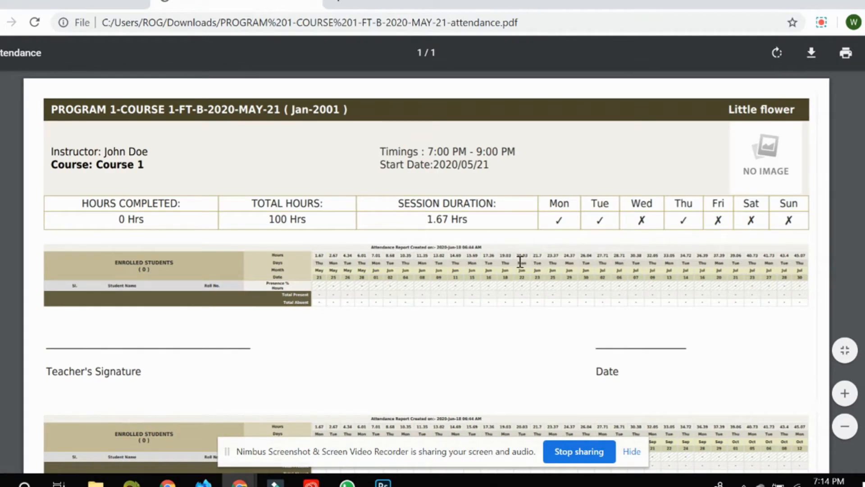
Step: Review the attendance PDF's batch details, attendance grids and signature lines, and return to the batch page
{"action": "scroll", "coordinate": [518, 262], "scroll_direction": "up", "scroll_amount": 2}
{"action": "scroll", "coordinate": [519, 262], "scroll_direction": "down", "scroll_amount": 3}
{"action": "scroll", "coordinate": [519, 262], "scroll_direction": "down", "scroll_amount": 3}
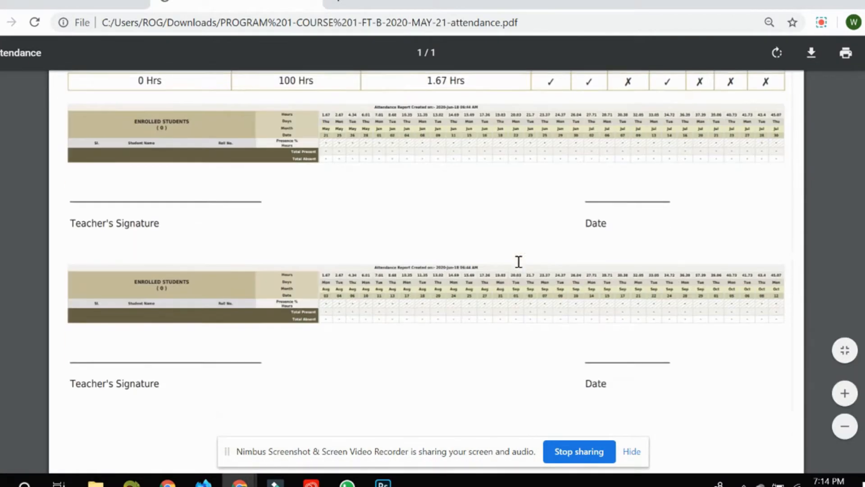
{"action": "scroll", "coordinate": [569, 358], "scroll_direction": "up", "scroll_amount": 3}
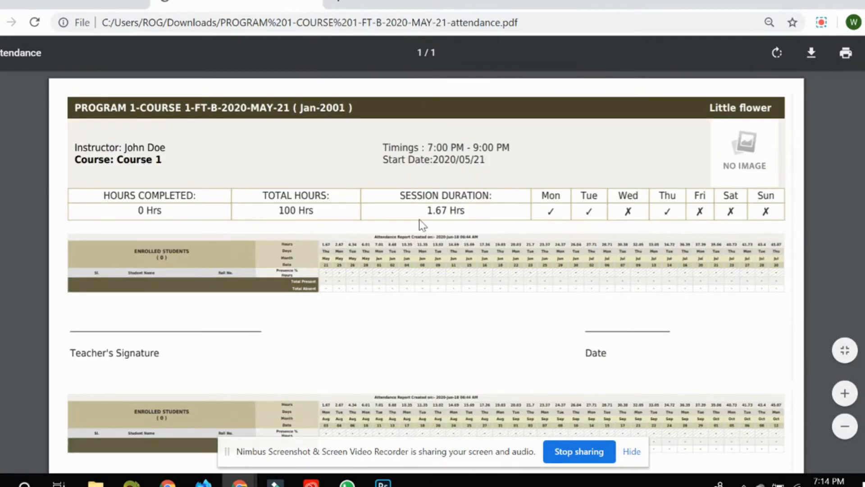
{"action": "left_click", "coordinate": [311, 4]}
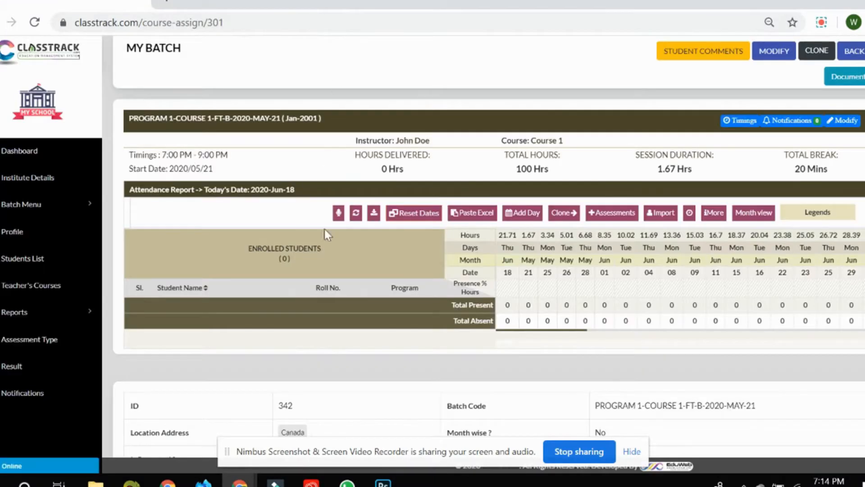
Step: Add an extra day on 27 May 2020 to the attendance sheet
{"action": "left_click", "coordinate": [523, 217]}
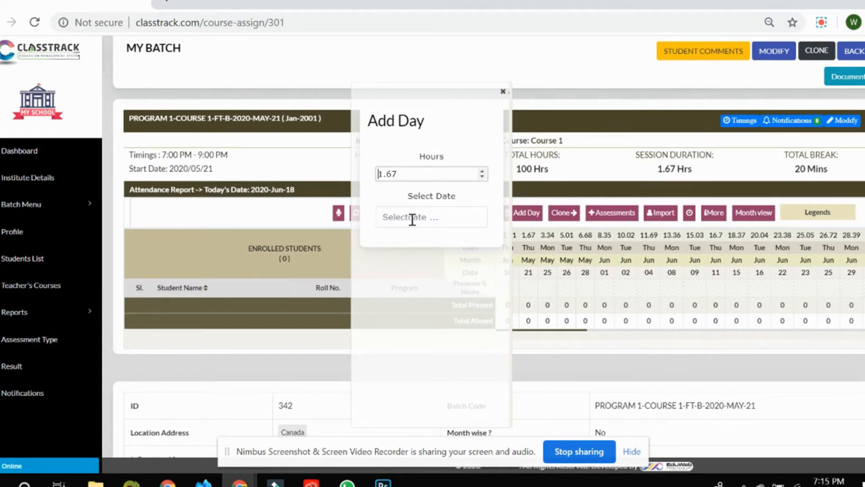
{"action": "left_click", "coordinate": [412, 219]}
{"action": "left_click", "coordinate": [381, 223]}
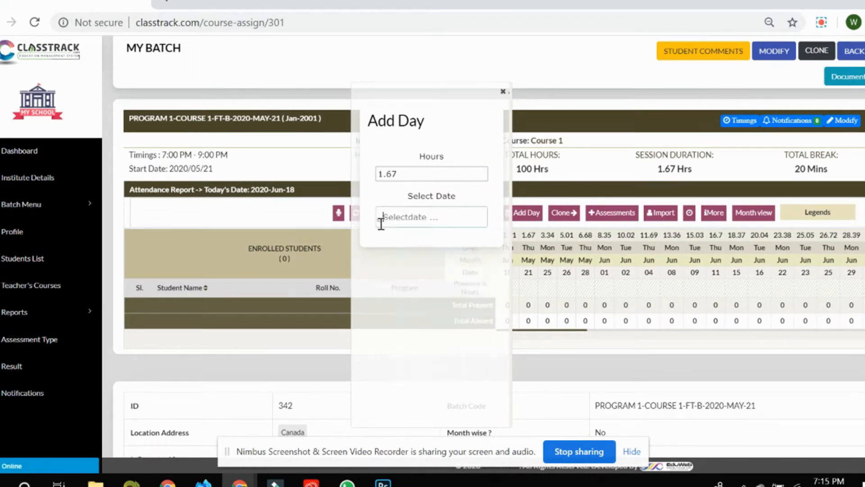
{"action": "left_click", "coordinate": [433, 344]}
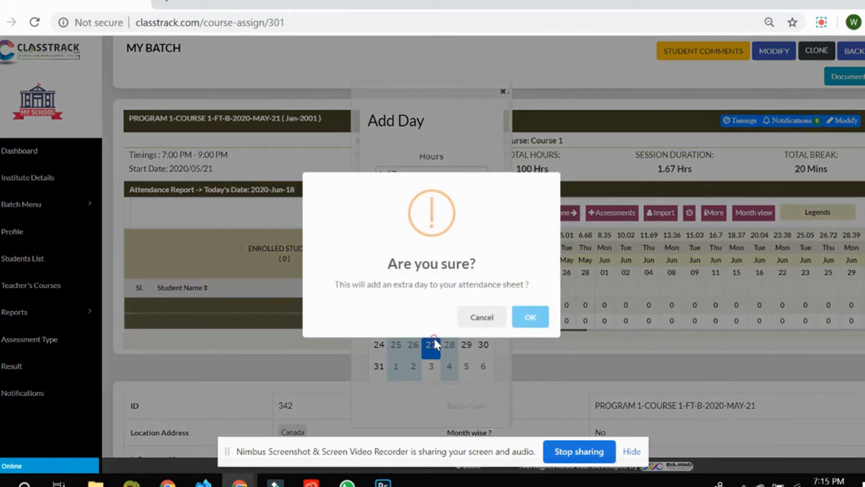
{"action": "left_click", "coordinate": [531, 318]}
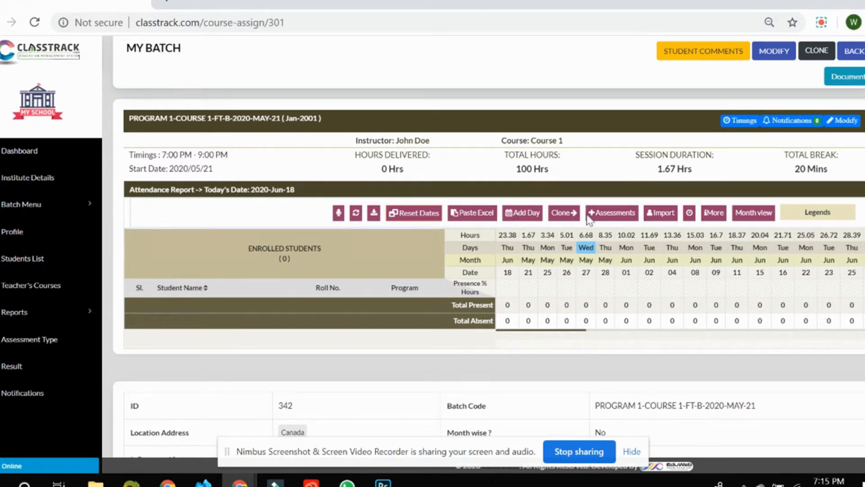
Step: Start a new assessment of type A2 with a duration of 1 hour 30 minutes and a weightage of 20%
{"action": "left_click", "coordinate": [612, 219]}
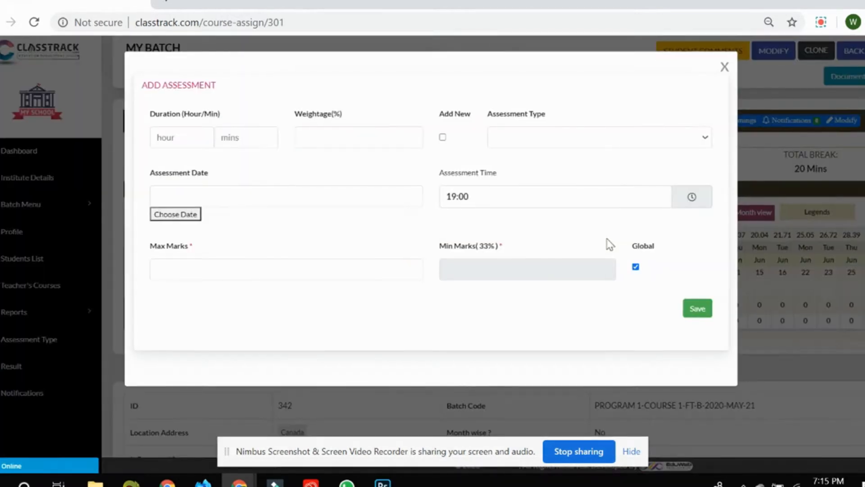
{"action": "left_click", "coordinate": [173, 137]}
{"action": "type", "text": "1"}
{"action": "left_click", "coordinate": [243, 138]}
{"action": "type", "text": "30"}
{"action": "left_click", "coordinate": [309, 132]}
{"action": "left_click", "coordinate": [499, 138]}
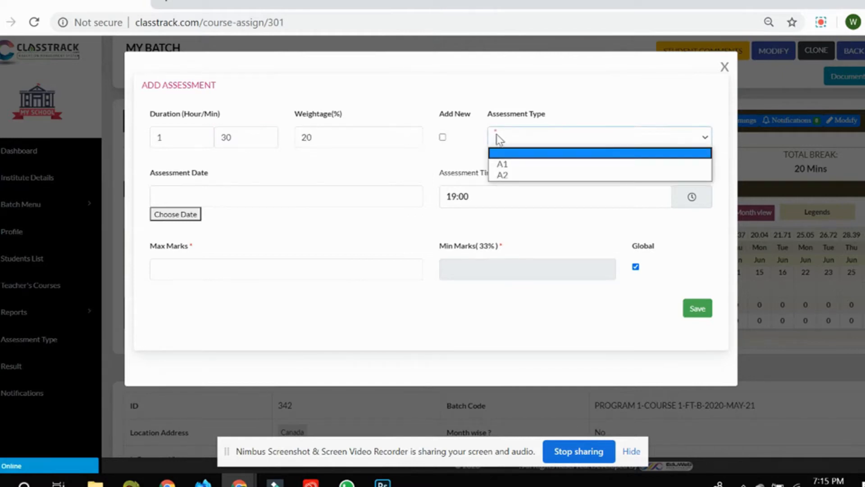
{"action": "left_click", "coordinate": [519, 176]}
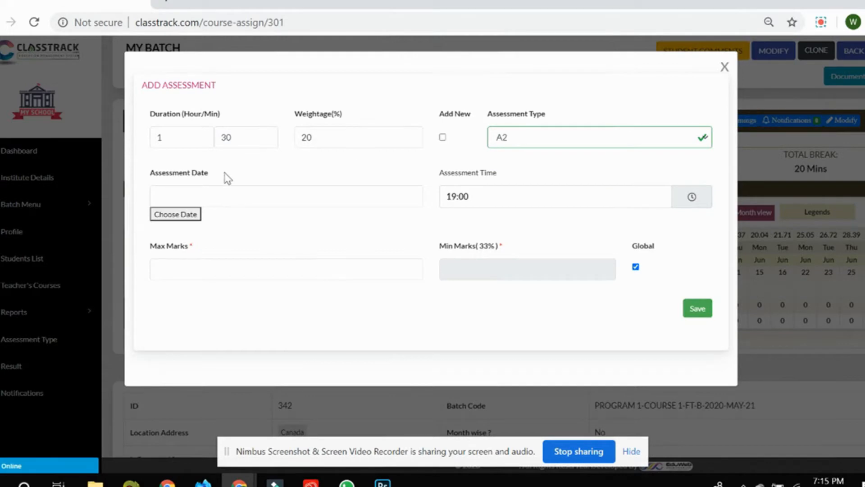
Step: Set the assessment date to 2020-06-04 and the maximum marks to 100, and save the assessment
{"action": "left_click", "coordinate": [176, 214]}
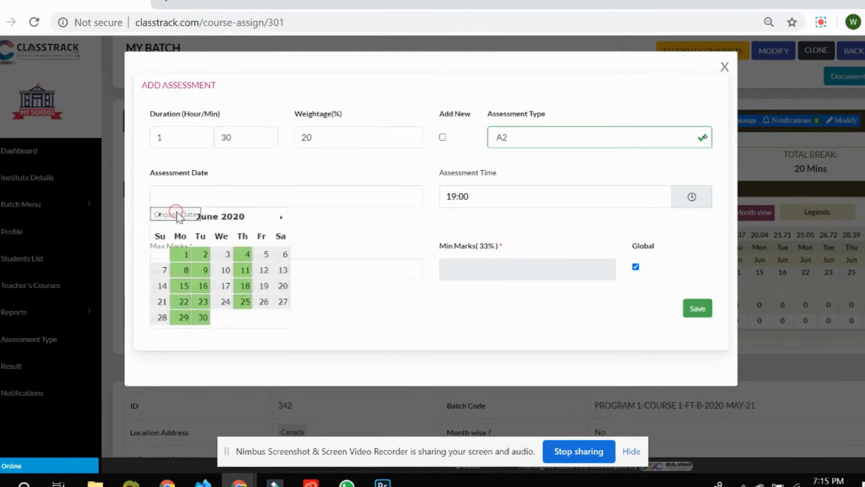
{"action": "left_click", "coordinate": [247, 255]}
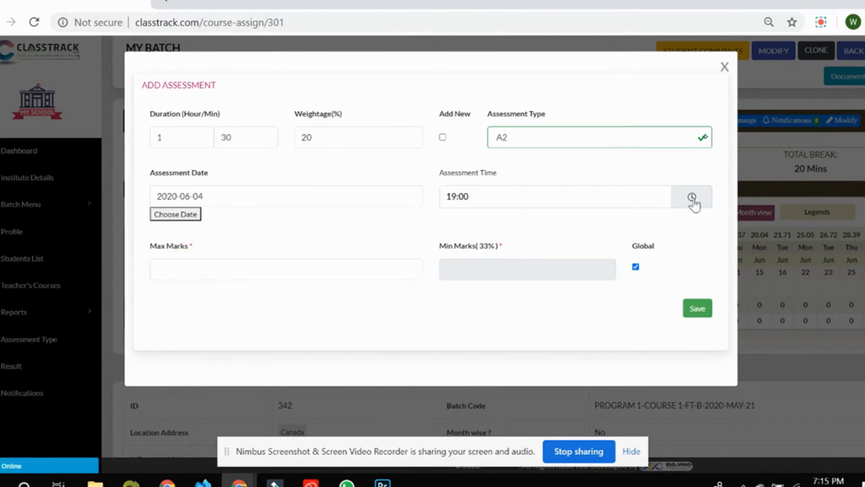
{"action": "left_click", "coordinate": [268, 271]}
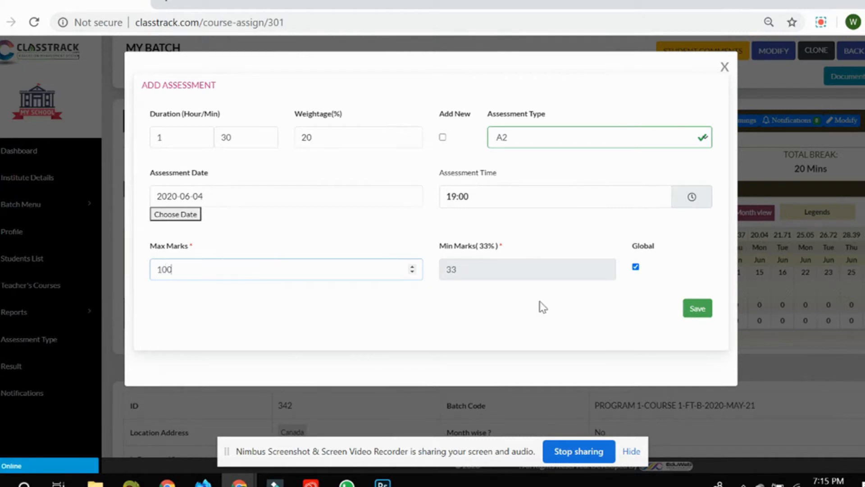
{"action": "left_click", "coordinate": [698, 310]}
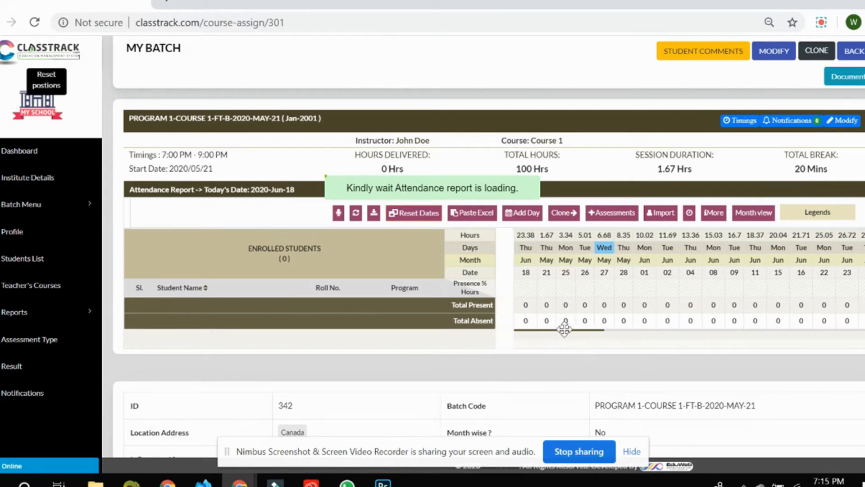
Step: Move the attendance dates grid over the batch header, then reset the positions
{"action": "left_click_drag", "start_coordinate": [563, 328], "coordinate": [309, 141]}
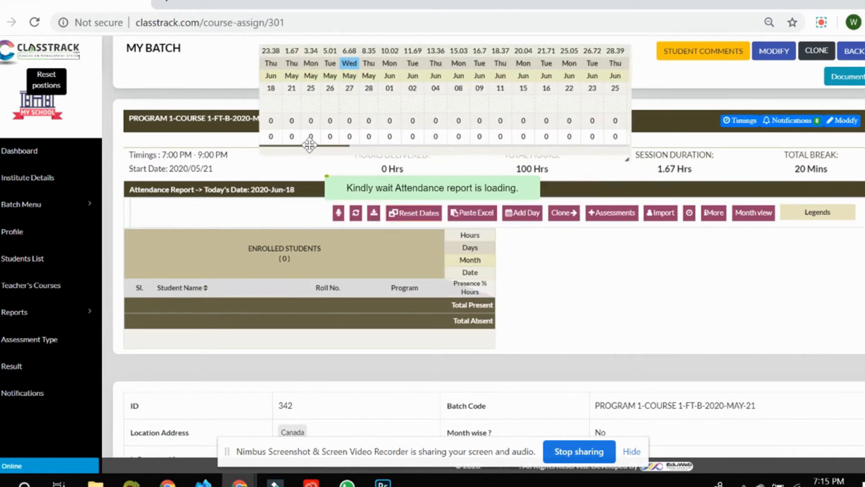
{"action": "left_click", "coordinate": [51, 80]}
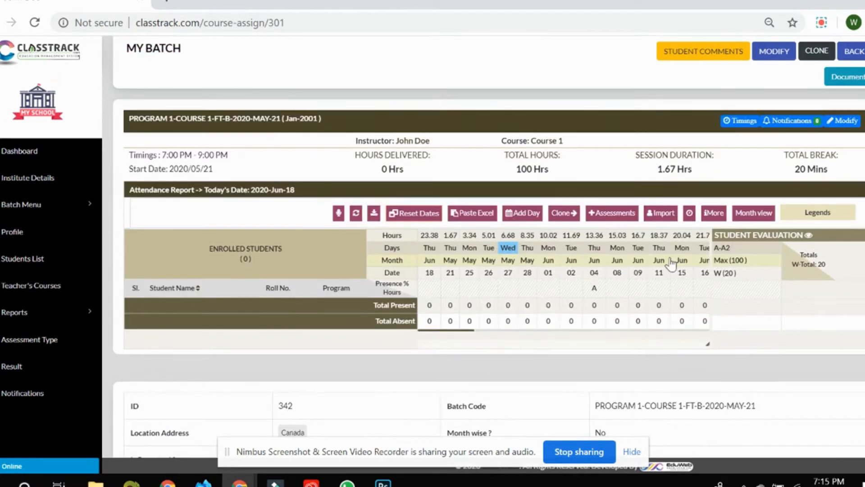
Step: Change the A2 assessment's duration to 2 hours 30 minutes and save the update
{"action": "left_click", "coordinate": [716, 249]}
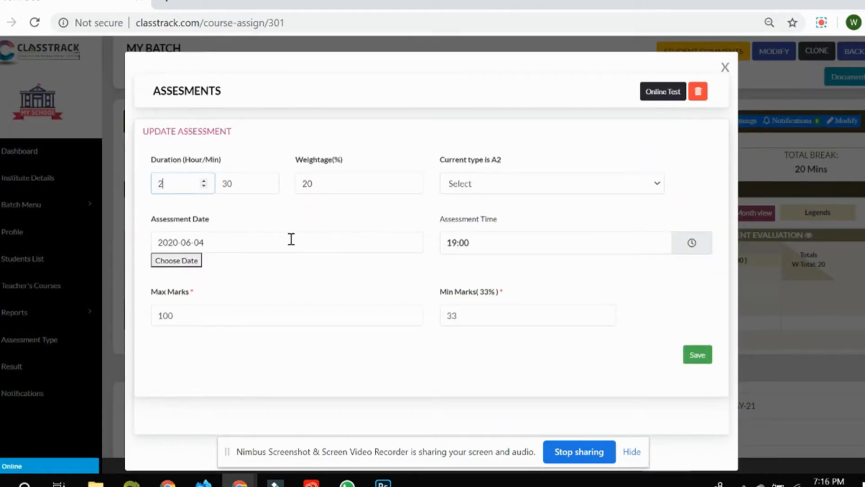
{"action": "scroll", "coordinate": [287, 307], "scroll_direction": "down", "scroll_amount": 1}
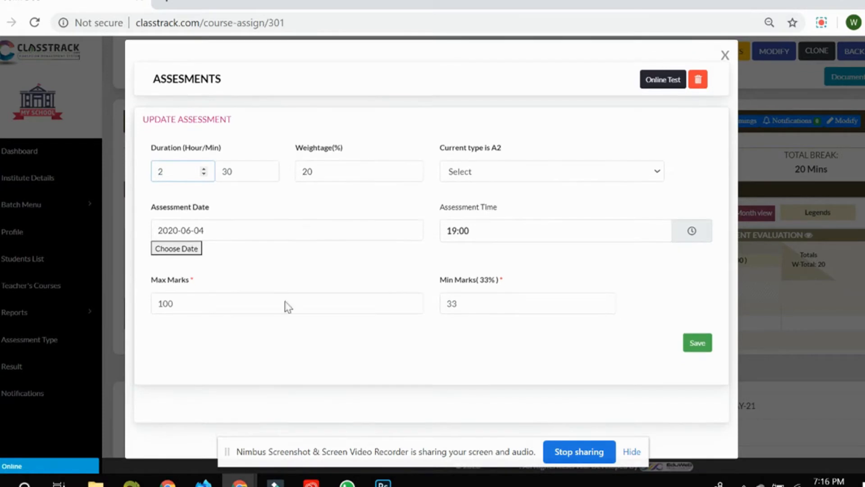
{"action": "left_click", "coordinate": [694, 345]}
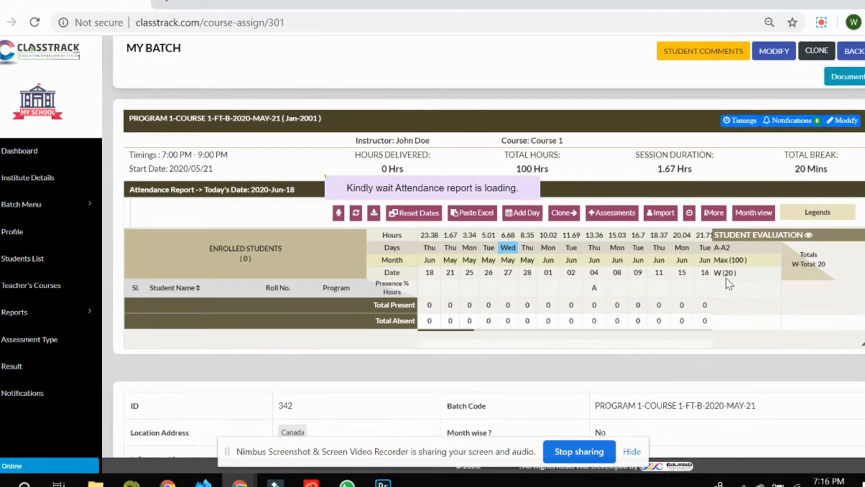
Step: Toggle the Student Evaluation table's GPA and grade columns and move the table over the batch header
{"action": "left_click", "coordinate": [808, 236]}
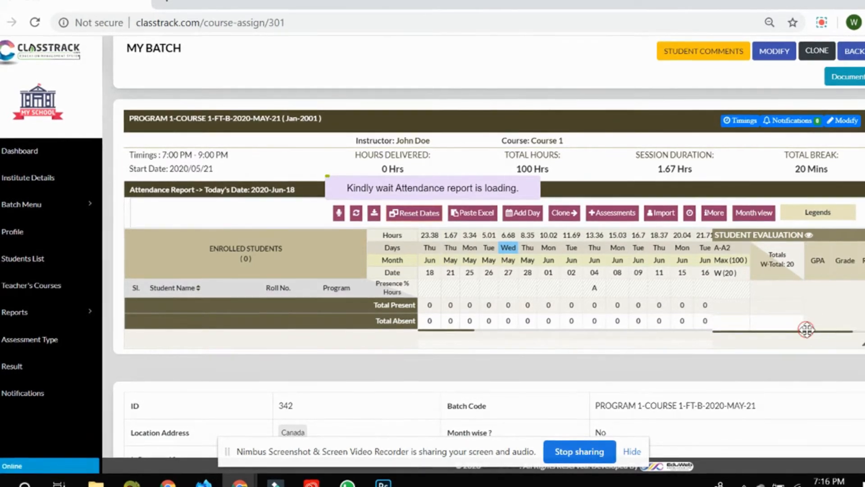
{"action": "left_click_drag", "start_coordinate": [806, 331], "coordinate": [389, 260]}
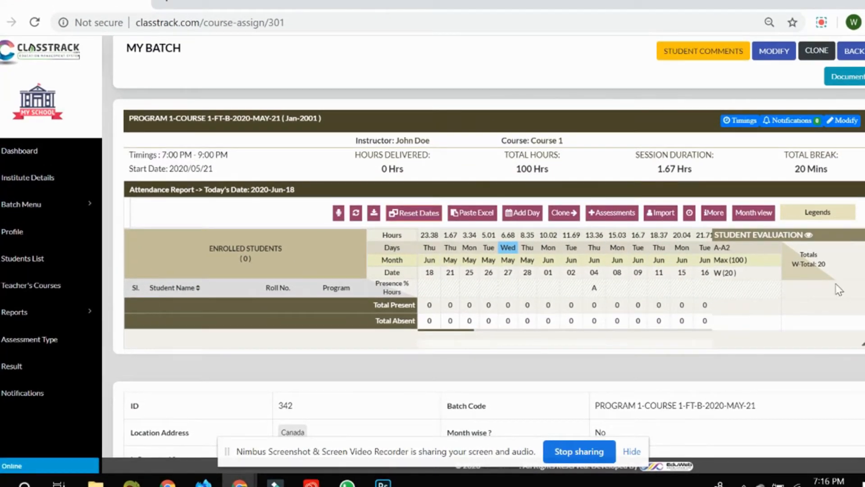
{"action": "left_click_drag", "start_coordinate": [836, 289], "coordinate": [286, 184]}
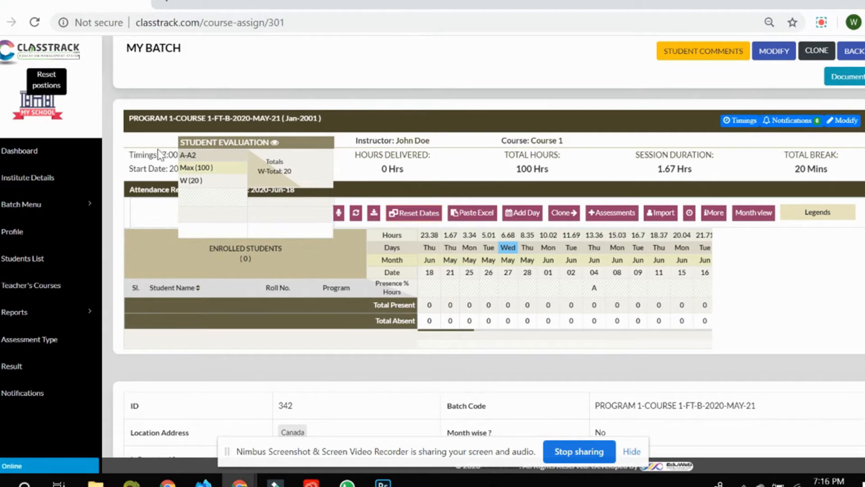
Step: Show the GPA and grade columns in the moved Student Evaluation table and reset the table positions
{"action": "left_click", "coordinate": [274, 143]}
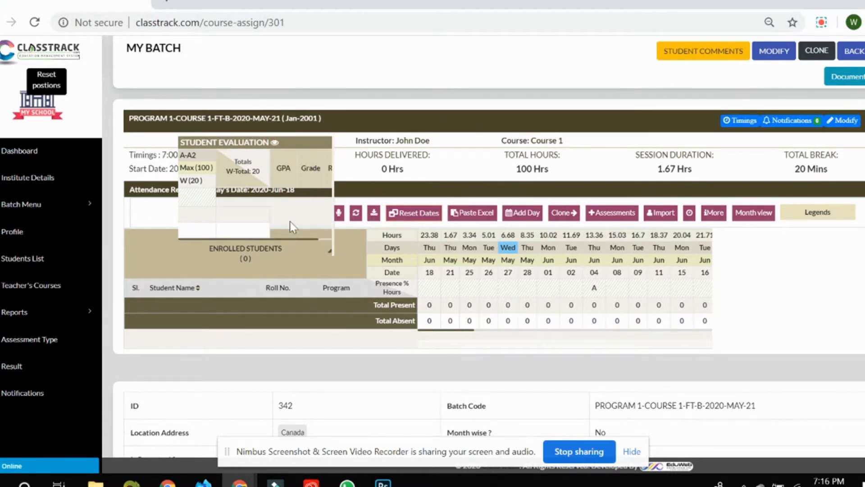
{"action": "left_click_drag", "start_coordinate": [294, 238], "coordinate": [304, 239]}
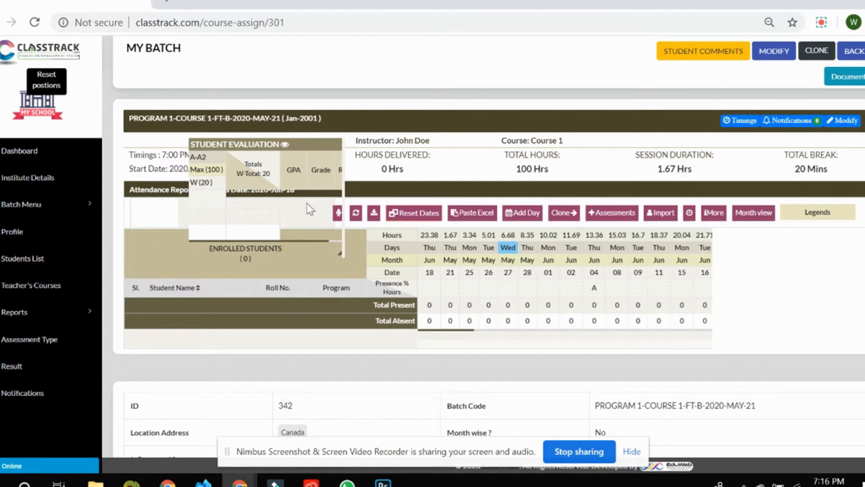
{"action": "left_click", "coordinate": [39, 79]}
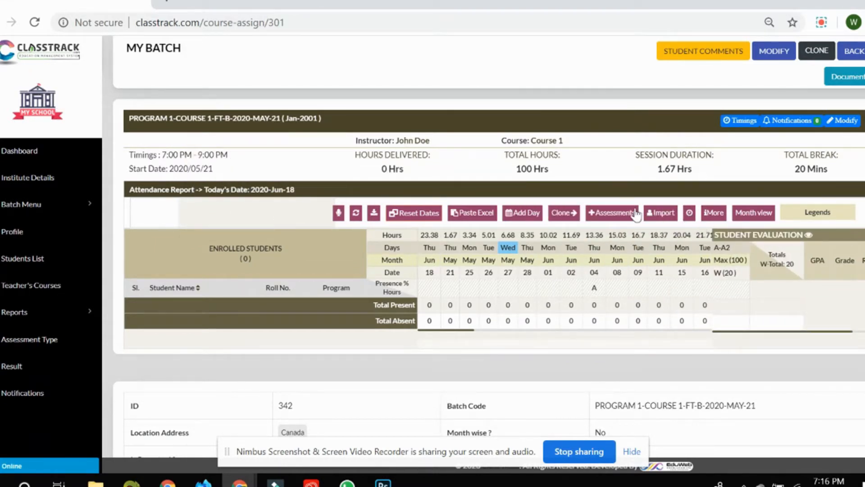
Step: Open the student import for the batch and review its file upload and copy-and-paste importer
{"action": "left_click", "coordinate": [666, 217]}
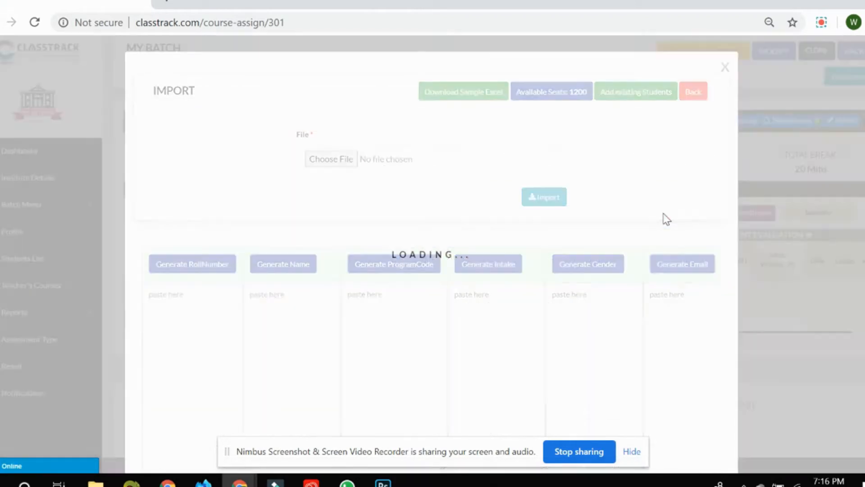
{"action": "scroll", "coordinate": [486, 298], "scroll_direction": "down", "scroll_amount": 3}
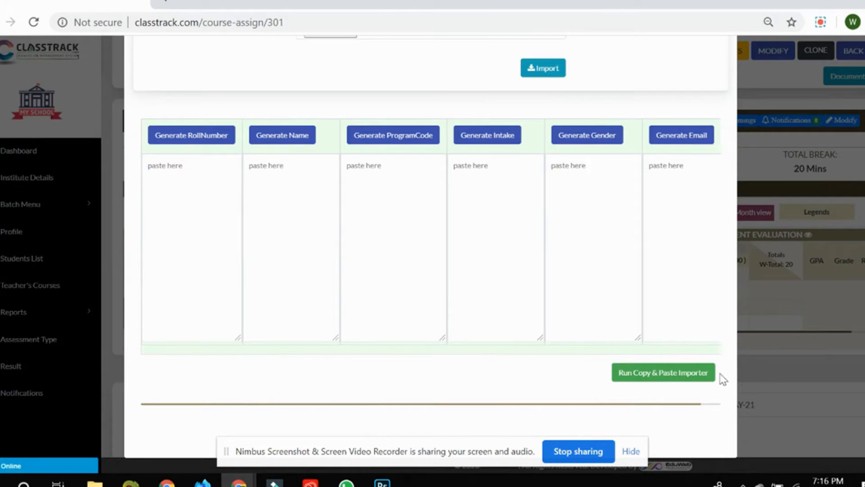
{"action": "scroll", "coordinate": [601, 336], "scroll_direction": "up", "scroll_amount": 3}
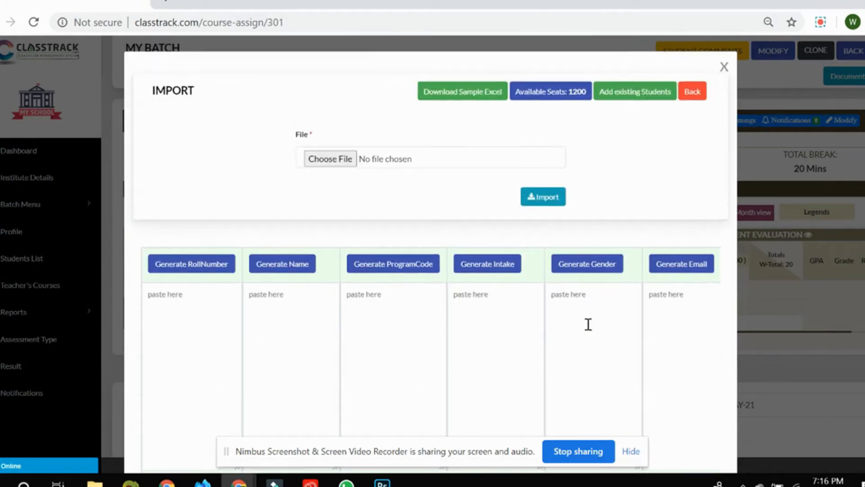
{"action": "scroll", "coordinate": [588, 325], "scroll_direction": "up", "scroll_amount": 2}
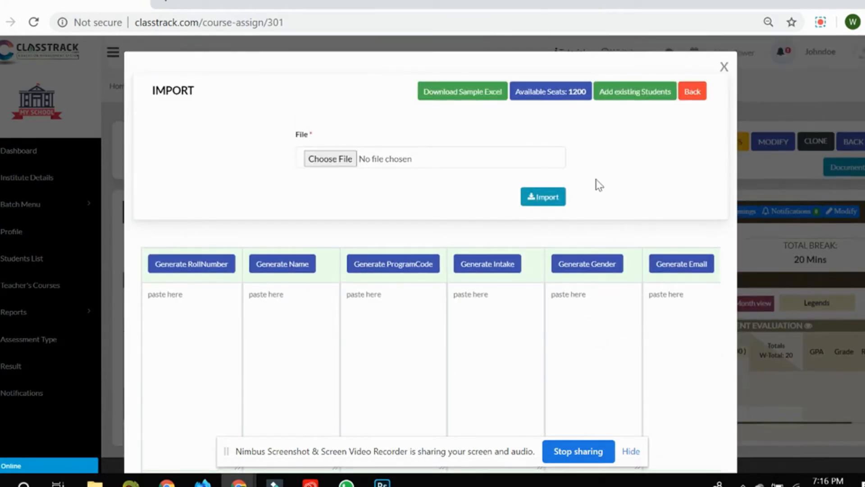
Step: Assign the first, second, fourth and sixth listed existing students to the batch and save the assignment
{"action": "left_click", "coordinate": [643, 92]}
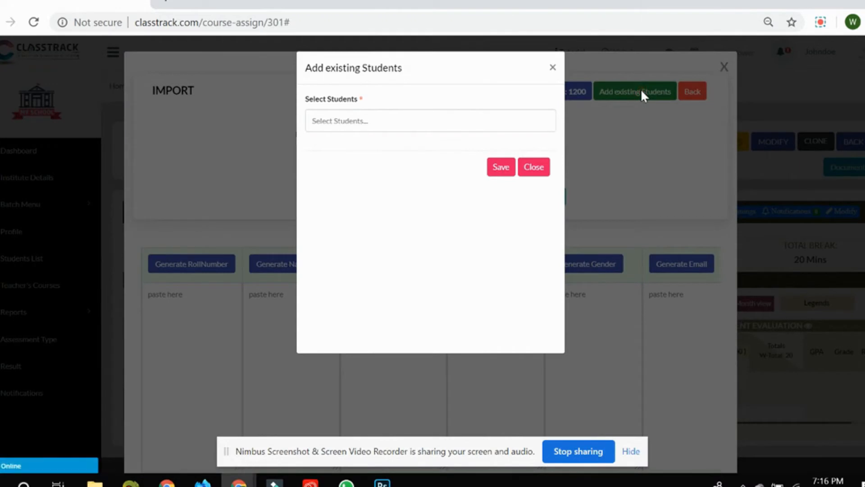
{"action": "left_click", "coordinate": [372, 120]}
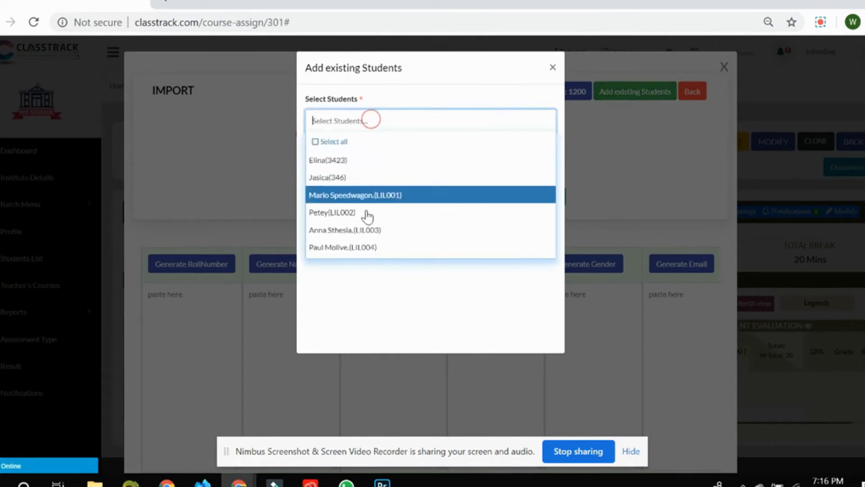
{"action": "left_click", "coordinate": [323, 160]}
{"action": "left_click", "coordinate": [405, 120]}
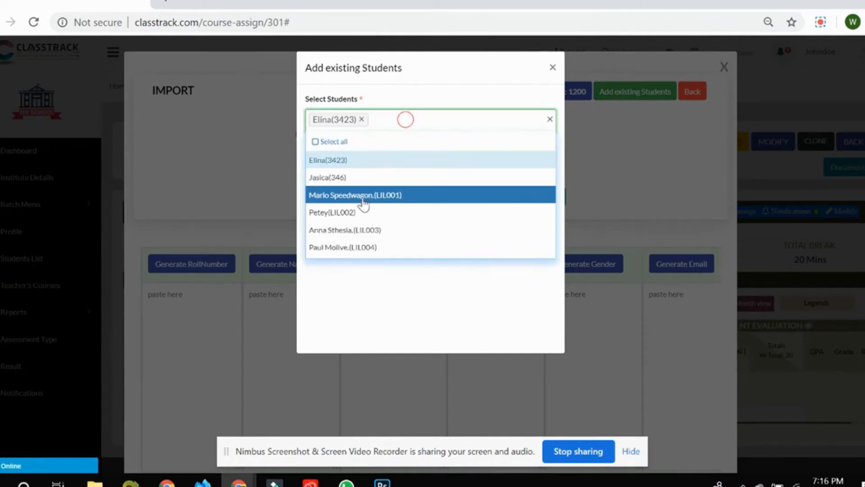
{"action": "left_click", "coordinate": [353, 177]}
{"action": "left_click", "coordinate": [451, 118]}
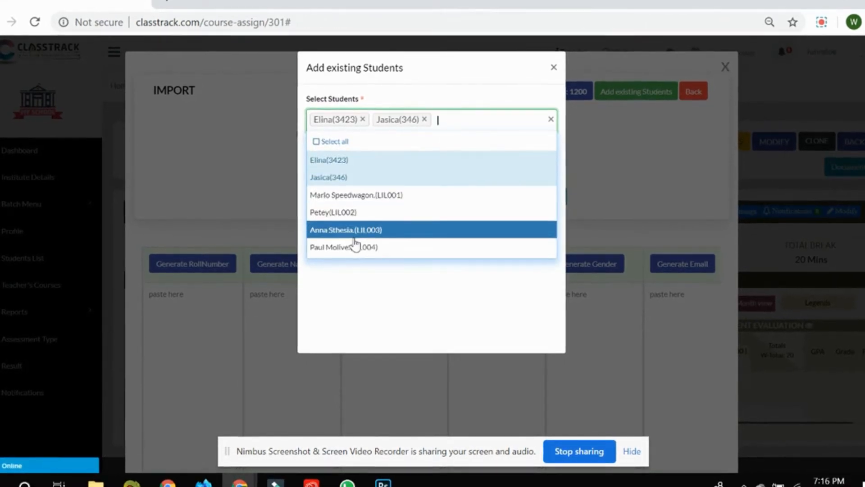
{"action": "left_click", "coordinate": [353, 245]}
{"action": "left_click", "coordinate": [472, 144]}
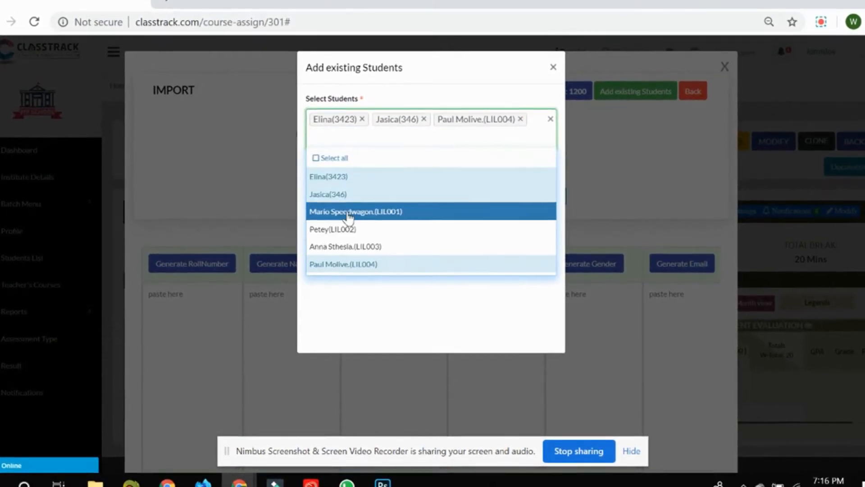
{"action": "left_click", "coordinate": [352, 226]}
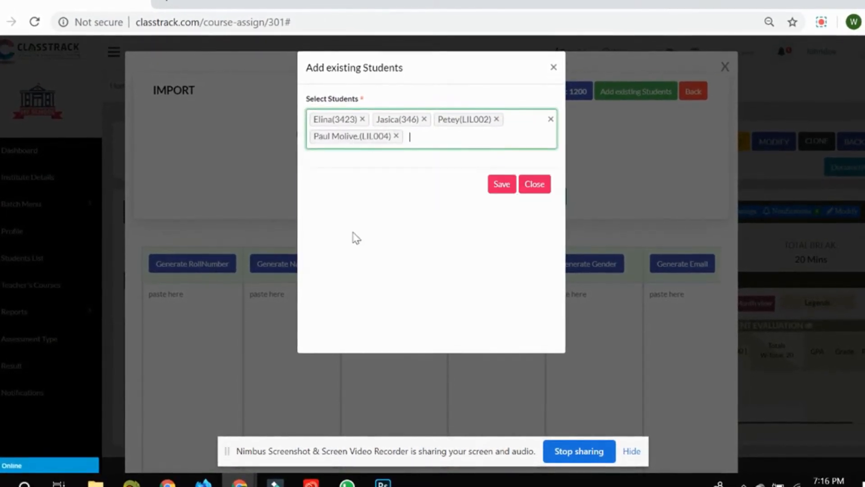
{"action": "left_click", "coordinate": [500, 183]}
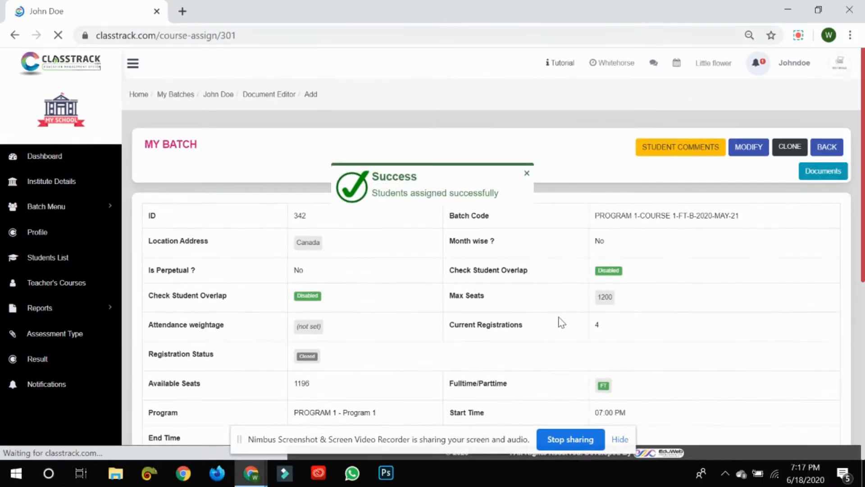
Step: Add three more existing students from the attendance report of the Program 2 Course 1 batch and save the assignment
{"action": "scroll", "coordinate": [571, 320], "scroll_direction": "down", "scroll_amount": 3}
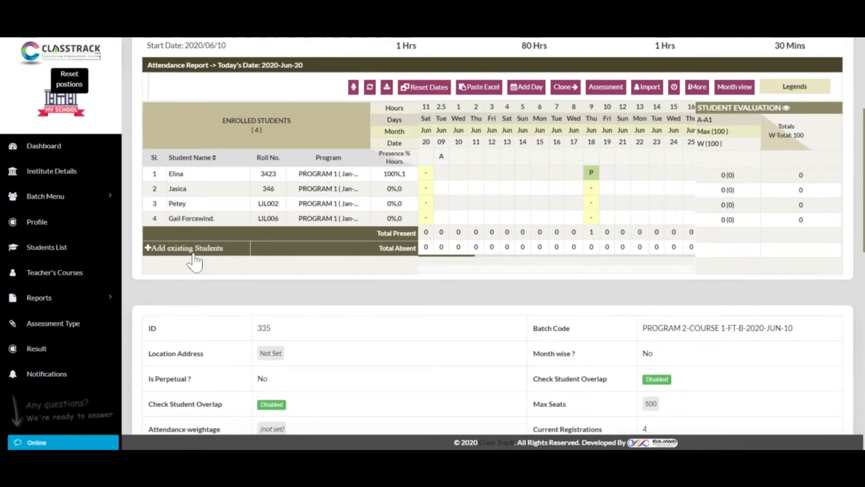
{"action": "left_click", "coordinate": [180, 249]}
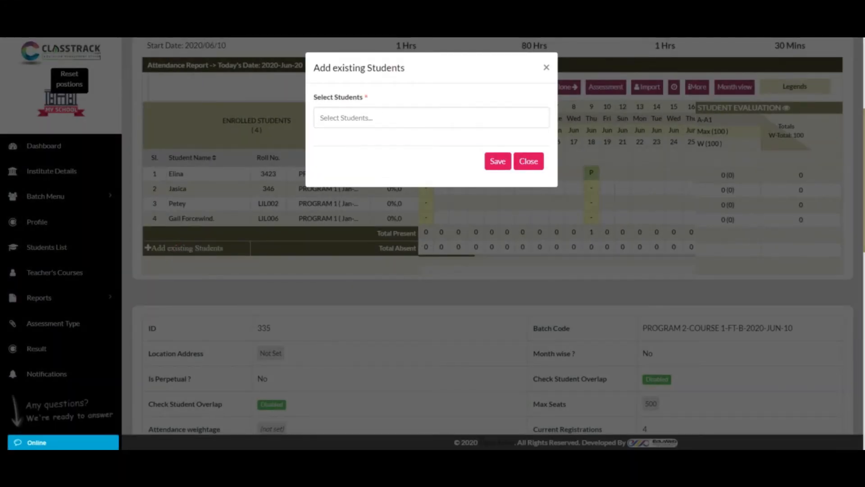
{"action": "left_click", "coordinate": [378, 117]}
{"action": "scroll", "coordinate": [359, 228], "scroll_direction": "down", "scroll_amount": 3}
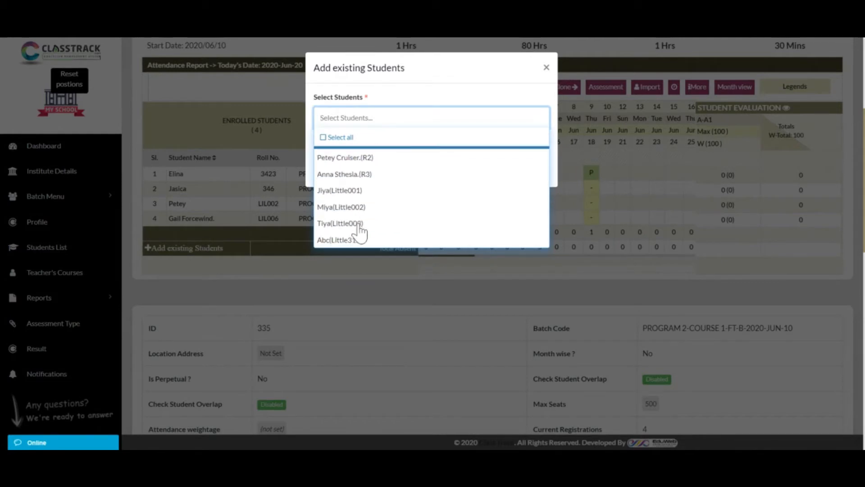
{"action": "scroll", "coordinate": [356, 227], "scroll_direction": "up", "scroll_amount": 3}
{"action": "left_click", "coordinate": [349, 159]}
{"action": "left_click", "coordinate": [411, 118]}
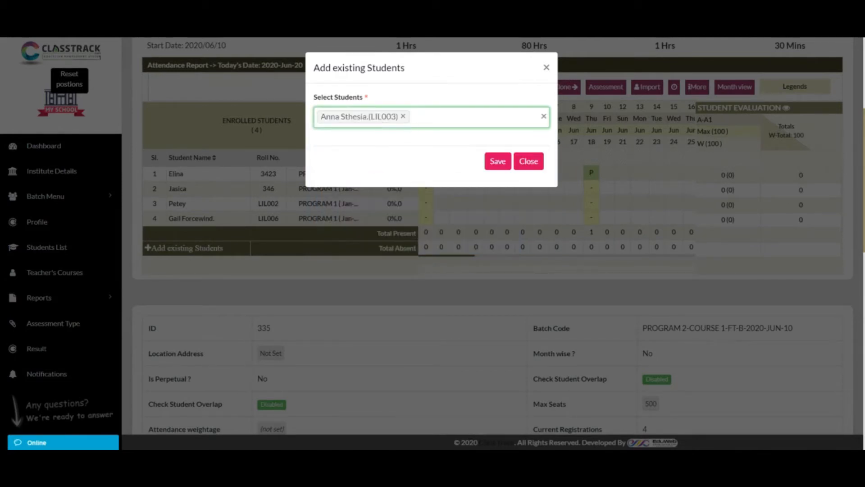
{"action": "left_click", "coordinate": [366, 170]}
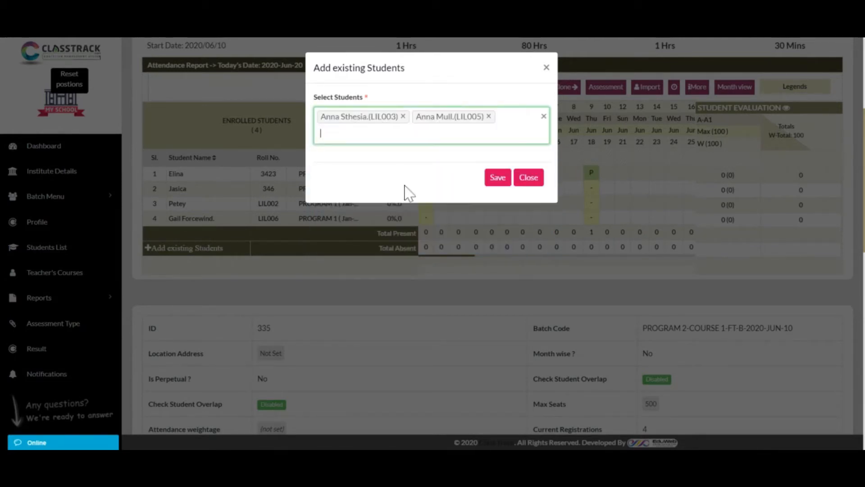
{"action": "left_click", "coordinate": [518, 127]}
{"action": "left_click", "coordinate": [389, 236]}
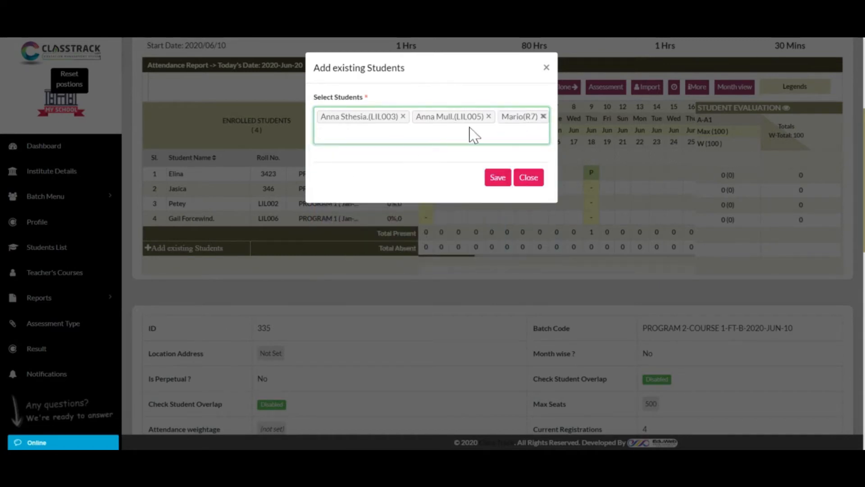
{"action": "left_click", "coordinate": [506, 180]}
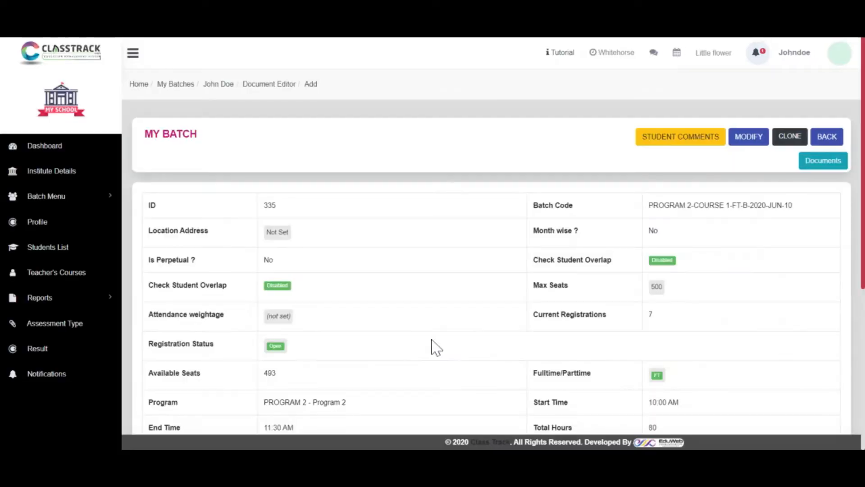
Step: Review the batch details and the updated student list in the related data
{"action": "scroll", "coordinate": [310, 350], "scroll_direction": "down", "scroll_amount": 3}
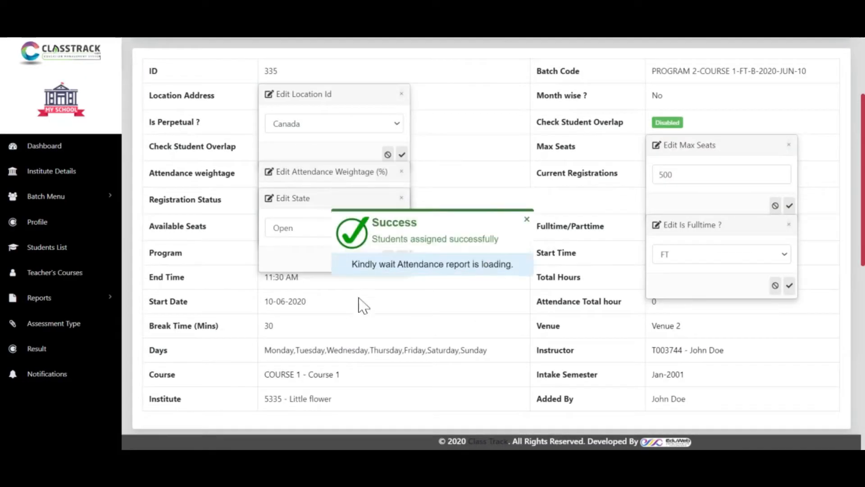
{"action": "scroll", "coordinate": [380, 314], "scroll_direction": "down", "scroll_amount": 5}
{"action": "scroll", "coordinate": [382, 315], "scroll_direction": "down", "scroll_amount": 4}
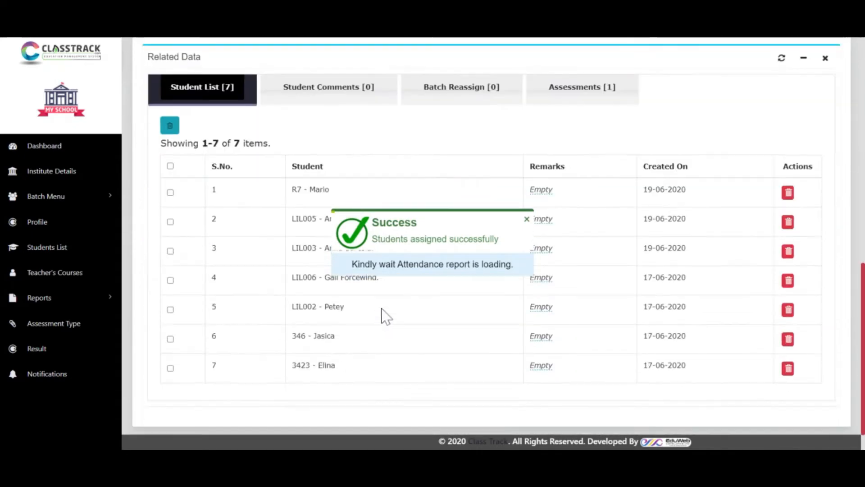
{"action": "scroll", "coordinate": [382, 315], "scroll_direction": "up", "scroll_amount": 6}
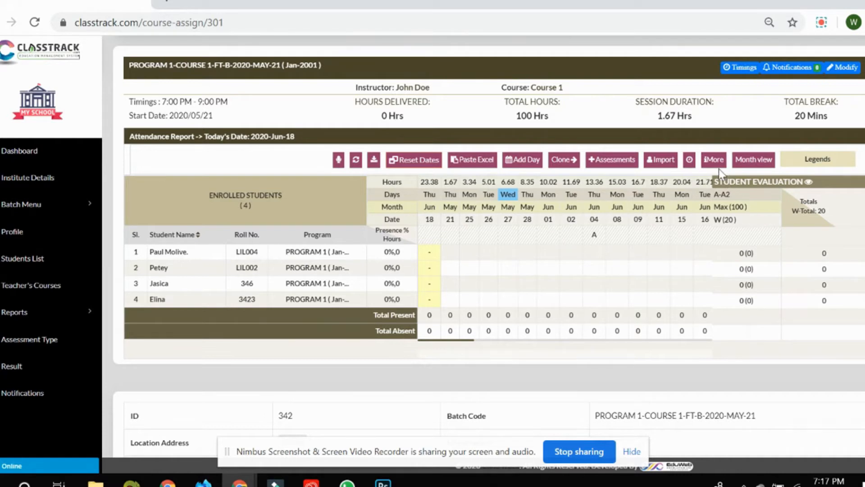
Step: Show the Program 1 attendance report in month view for August-2020 and reset the table positions
{"action": "left_click", "coordinate": [690, 160]}
{"action": "left_click", "coordinate": [690, 160]}
{"action": "left_click", "coordinate": [753, 161]}
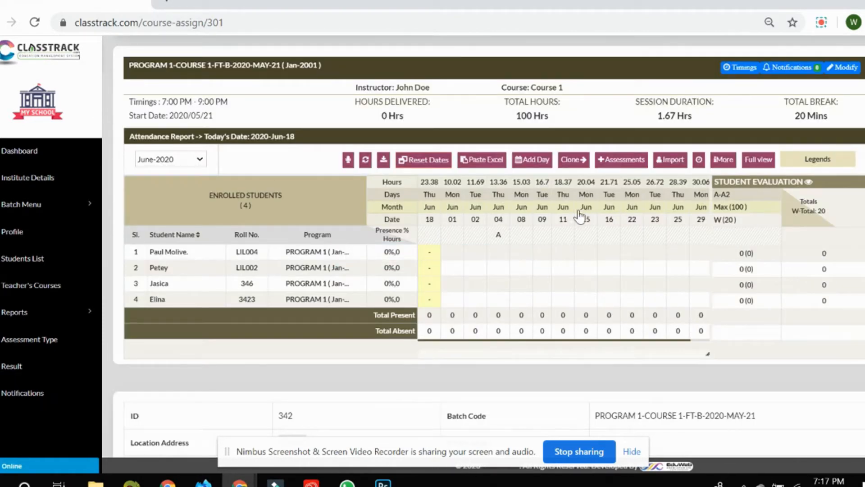
{"action": "left_click", "coordinate": [167, 159]}
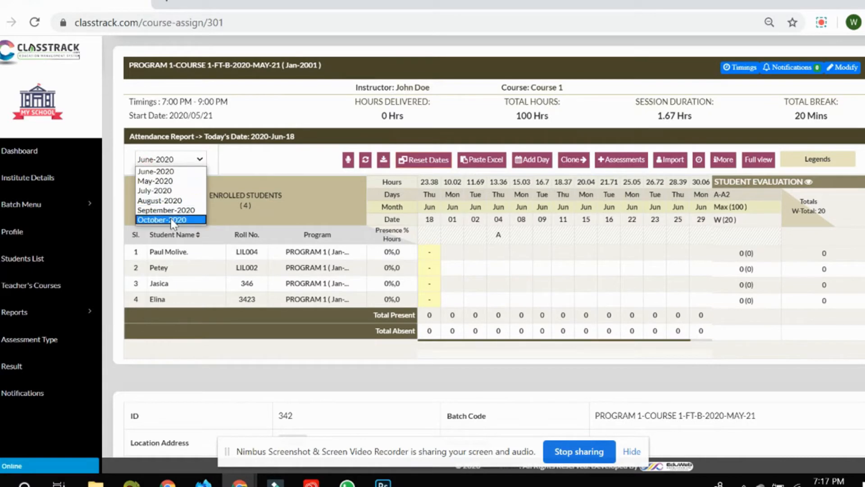
{"action": "left_click", "coordinate": [159, 201]}
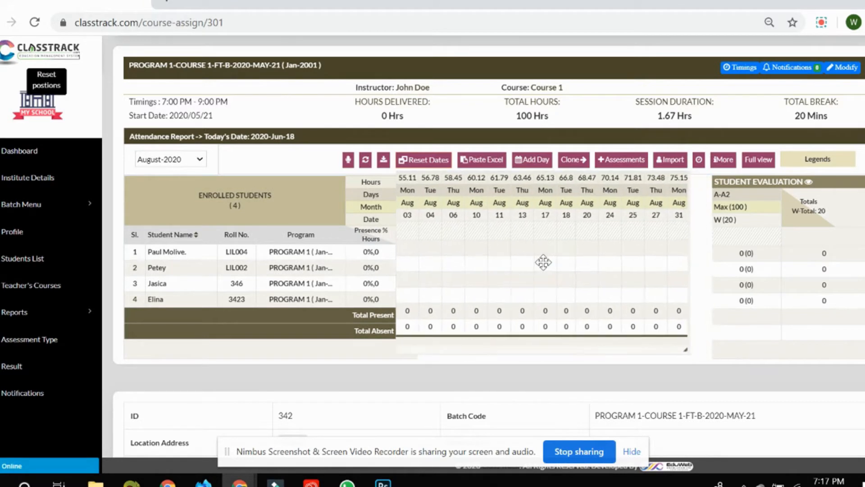
{"action": "left_click_drag", "start_coordinate": [757, 320], "coordinate": [734, 313]}
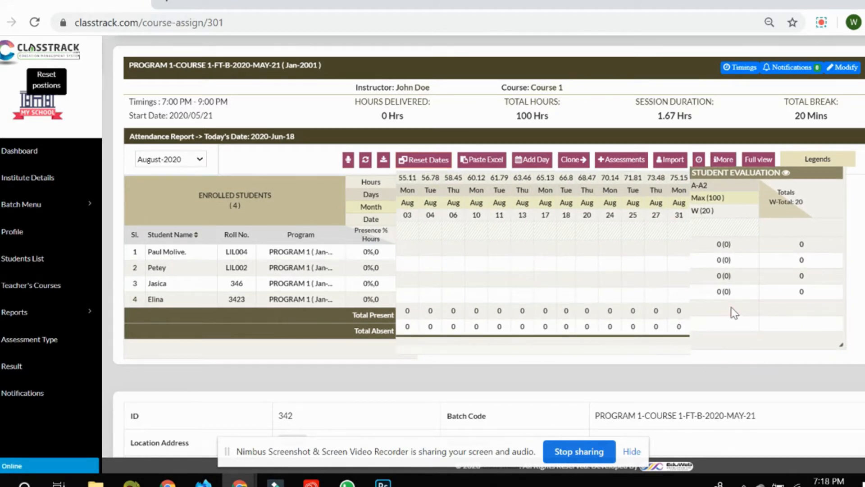
{"action": "left_click", "coordinate": [38, 103]}
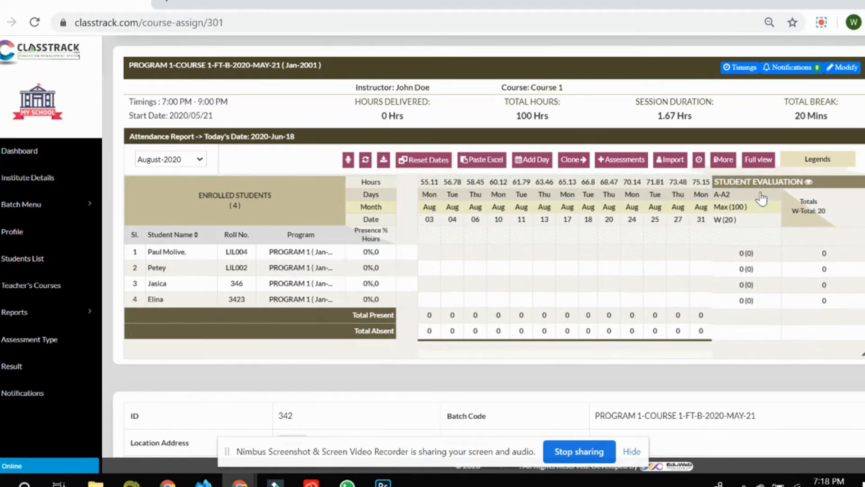
Step: Return the attendance report to full view and examine the legends for the attendance codes
{"action": "left_click", "coordinate": [758, 160]}
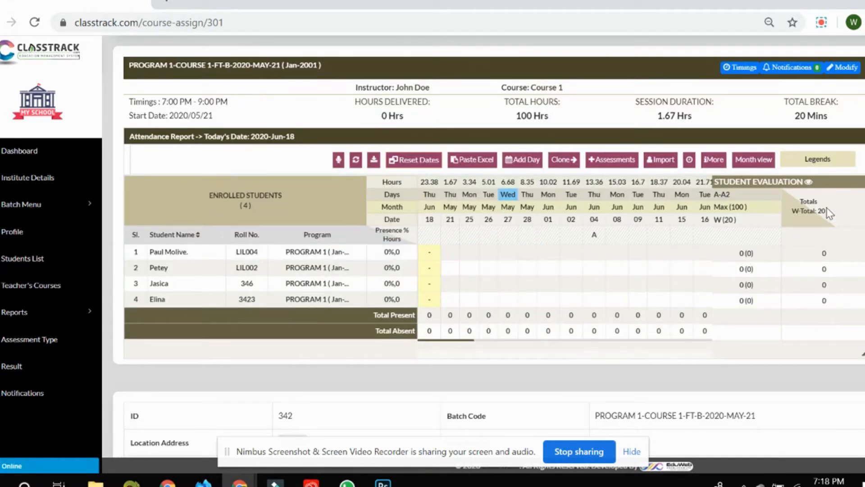
{"action": "left_click", "coordinate": [834, 163]}
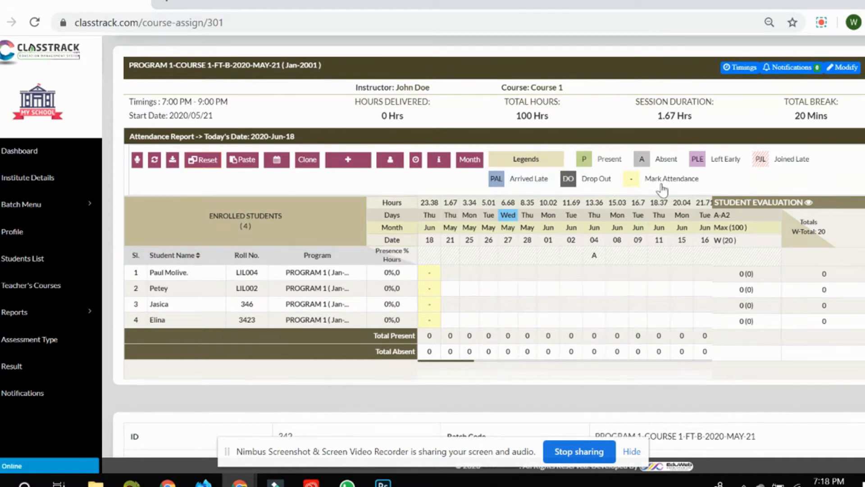
{"action": "left_click", "coordinate": [549, 160]}
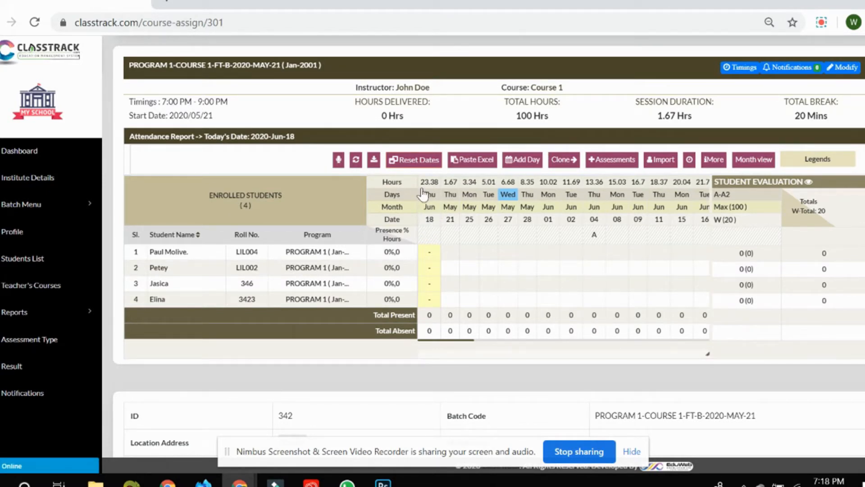
Step: Set the hours delivered on 2020-06-18 to 2, applying the change to coming days, and try to mark that day as a holiday
{"action": "left_click", "coordinate": [428, 206]}
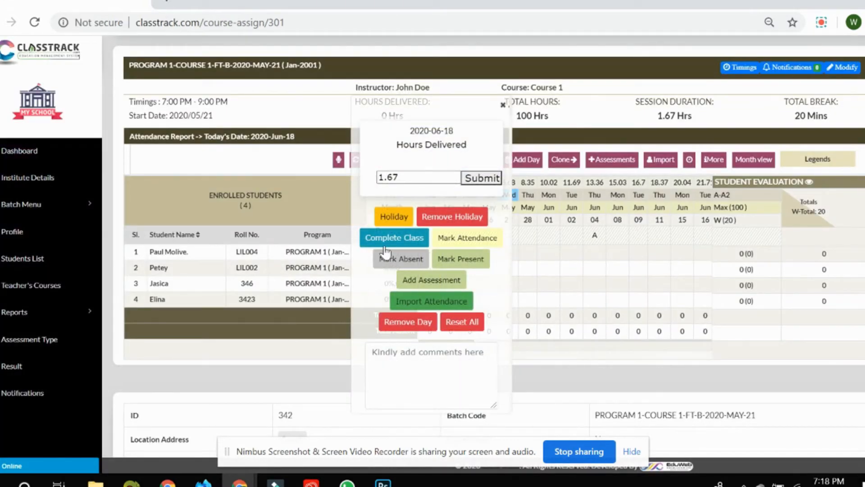
{"action": "left_click", "coordinate": [404, 177]}
{"action": "left_click_drag", "start_coordinate": [404, 177], "coordinate": [366, 172]}
{"action": "type", "text": "2"}
{"action": "left_click", "coordinate": [493, 185]}
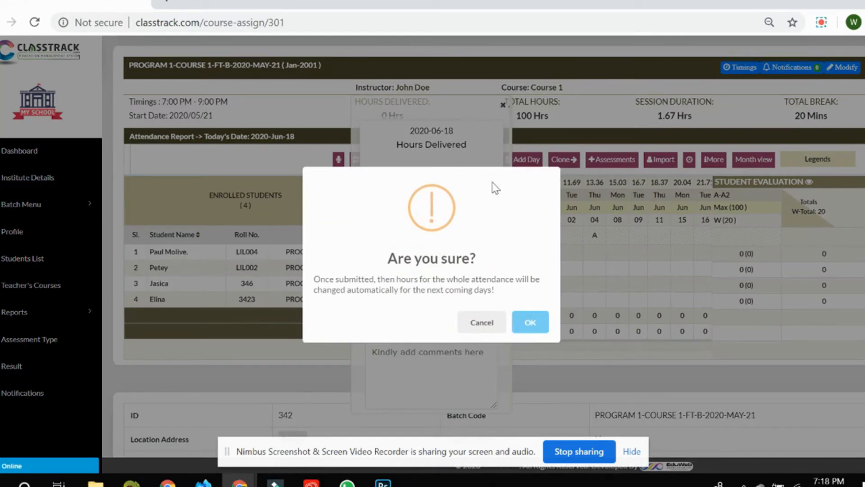
{"action": "left_click", "coordinate": [530, 323]}
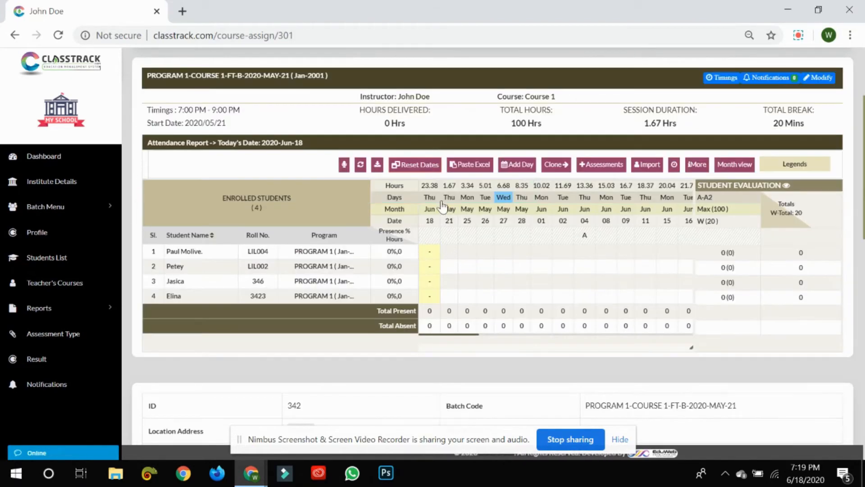
{"action": "left_click", "coordinate": [434, 217]}
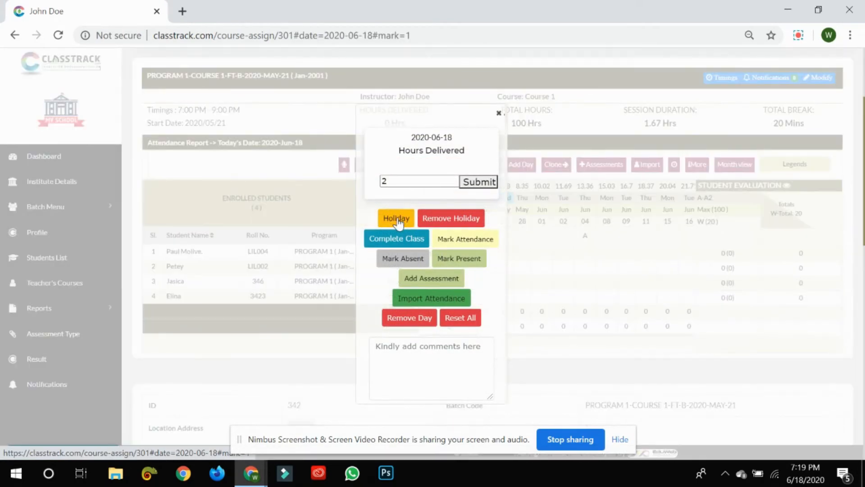
{"action": "left_click", "coordinate": [397, 220]}
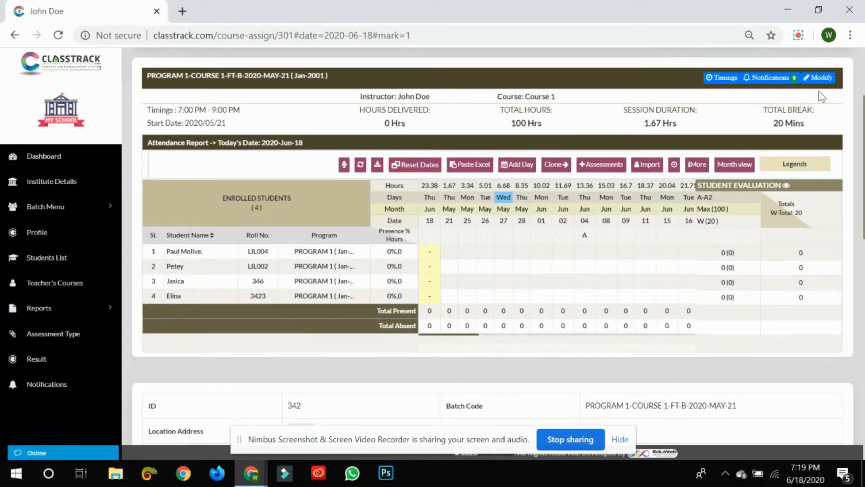
Step: Mark the first enrolled student as present on 2020-06-18 and submit the attendance
{"action": "left_click", "coordinate": [432, 254]}
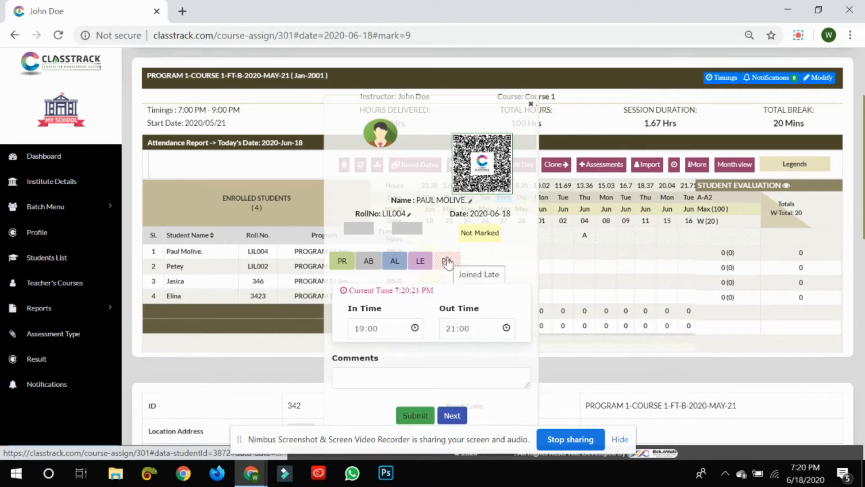
{"action": "left_click", "coordinate": [341, 260]}
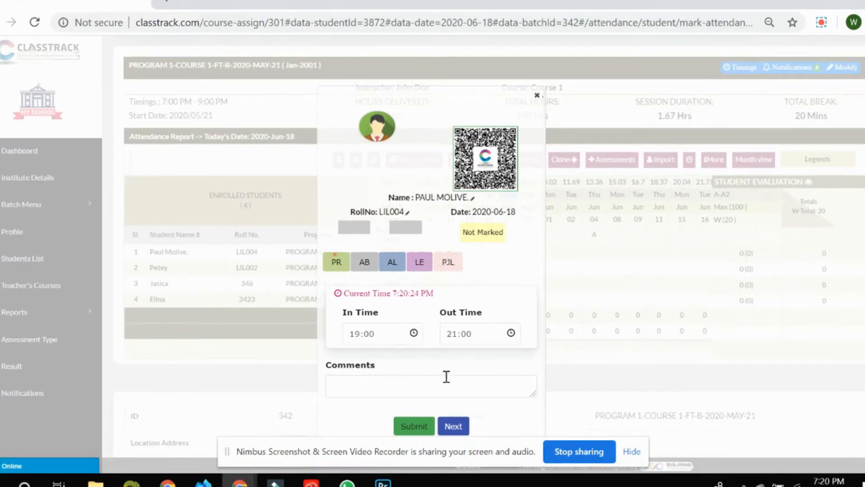
{"action": "scroll", "coordinate": [446, 377], "scroll_direction": "down", "scroll_amount": 3}
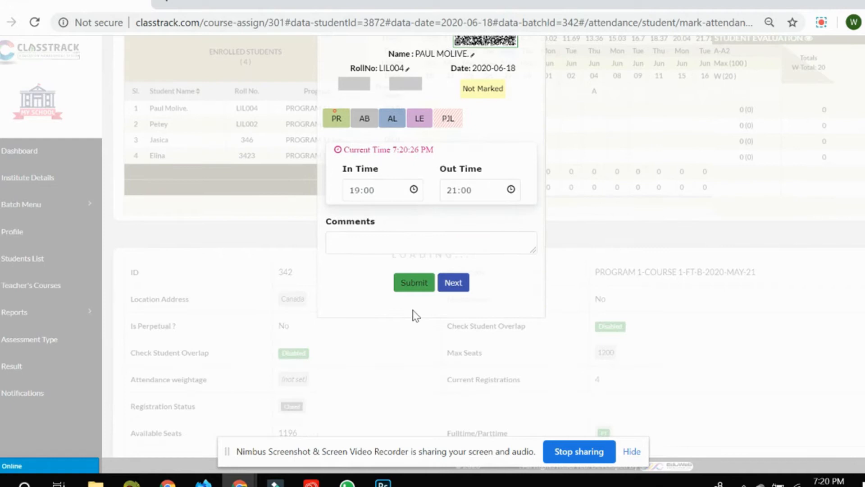
{"action": "left_click", "coordinate": [413, 283]}
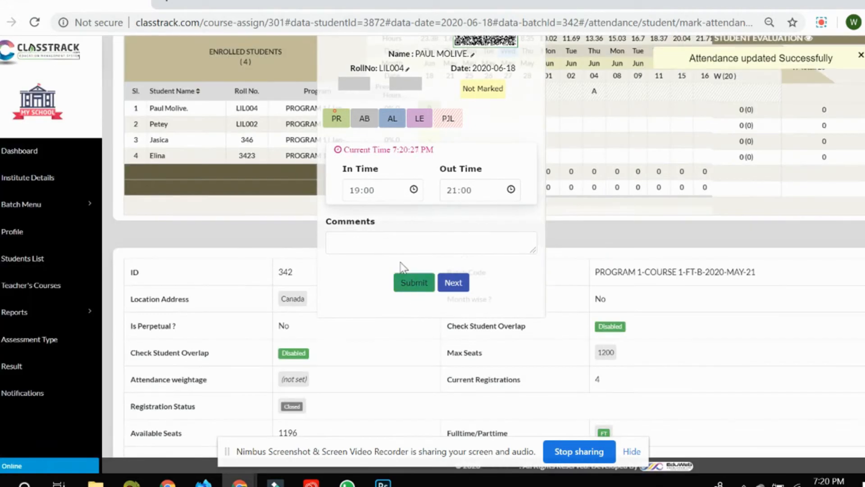
Step: Add the comment "Some comments" to the first student's 2020-06-18 attendance and submit it
{"action": "left_click", "coordinate": [379, 249]}
{"action": "type", "text": "Some com"}
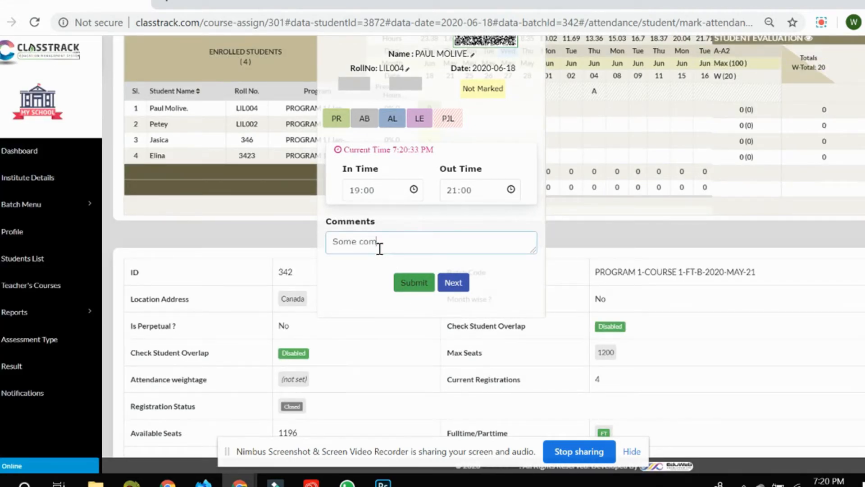
{"action": "type", "text": "ments"}
{"action": "left_click", "coordinate": [413, 283]}
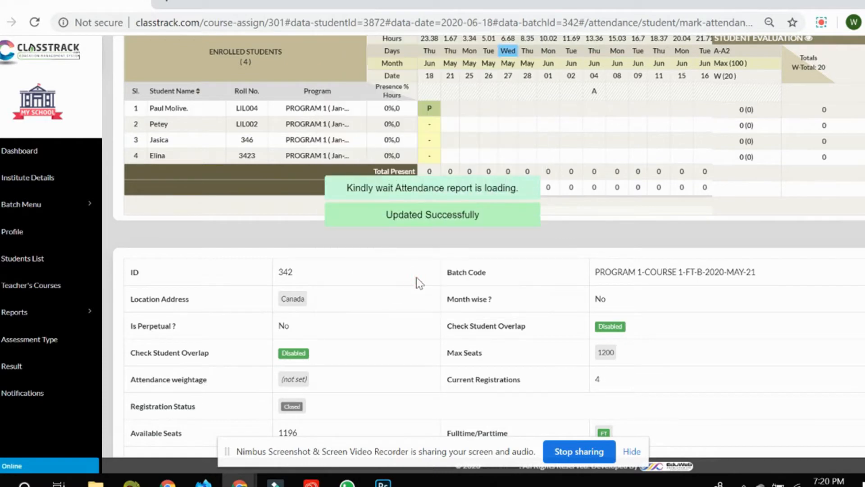
Step: Mark the second enrolled student absent on 2020-06-18 and save the student's name again in the attendance form
{"action": "left_click", "coordinate": [431, 126]}
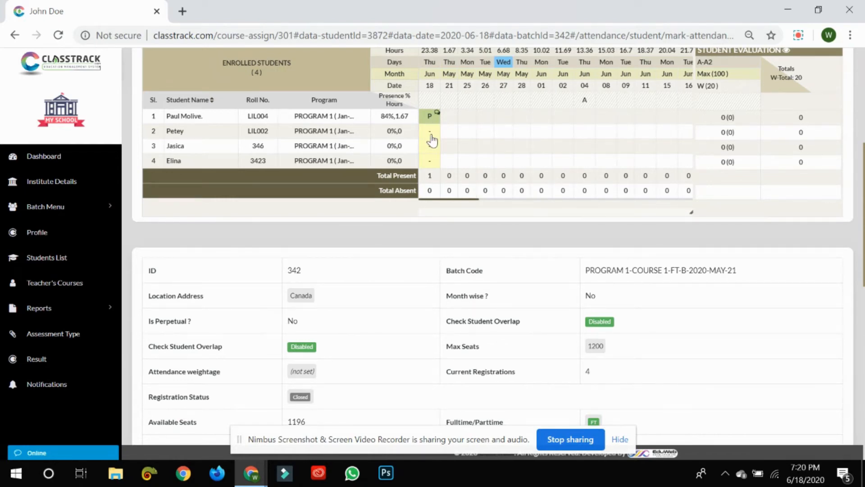
{"action": "left_click", "coordinate": [431, 135]}
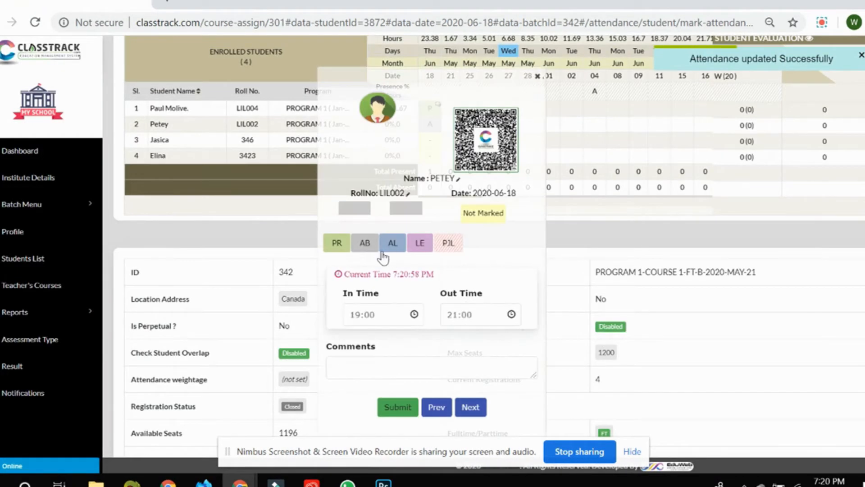
{"action": "left_click", "coordinate": [432, 178]}
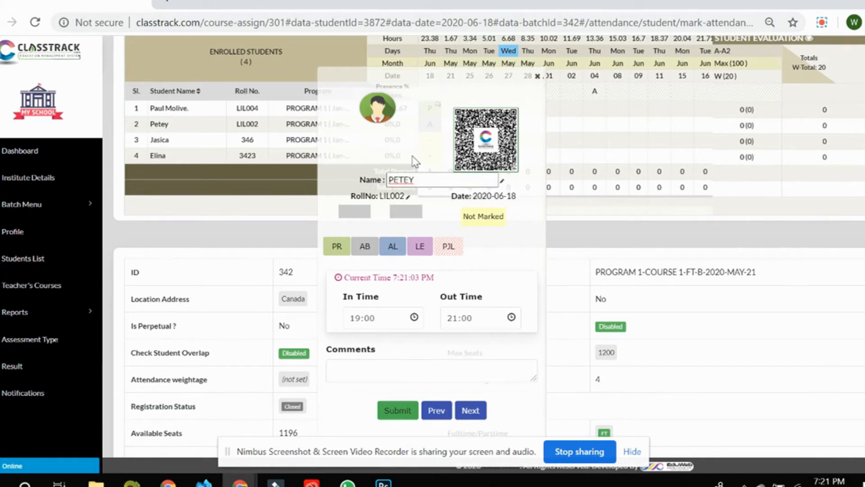
{"action": "key", "text": "Return"}
{"action": "left_click", "coordinate": [531, 316]}
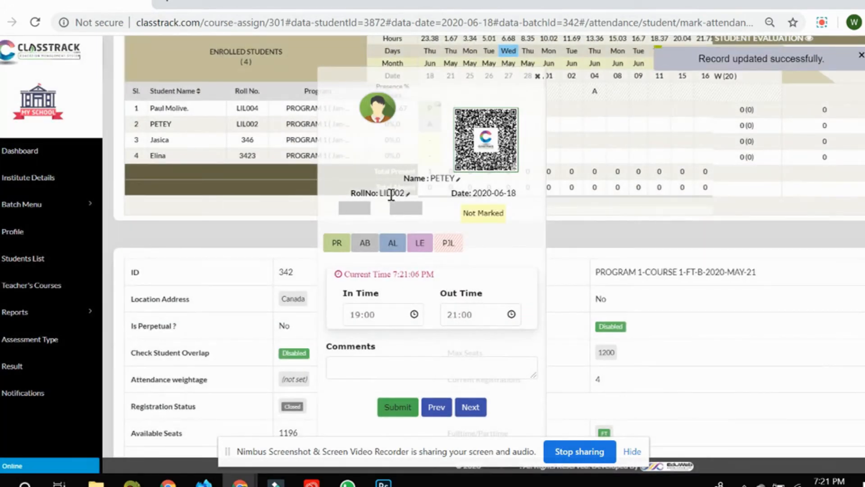
Step: Try to change the second student's roll number, submit the attendance form and close it
{"action": "left_click", "coordinate": [391, 193]}
{"action": "key", "text": "BackSpace"}
{"action": "type", "text": "8"}
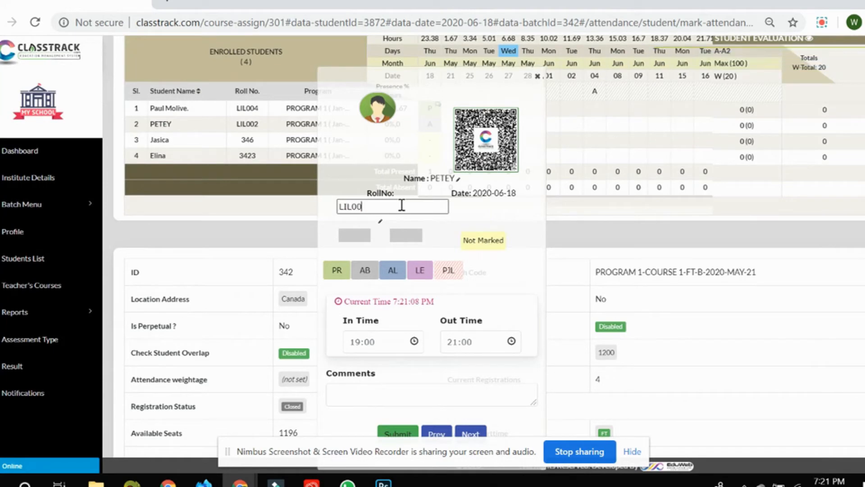
{"action": "left_click", "coordinate": [370, 162]}
{"action": "left_click", "coordinate": [534, 319]}
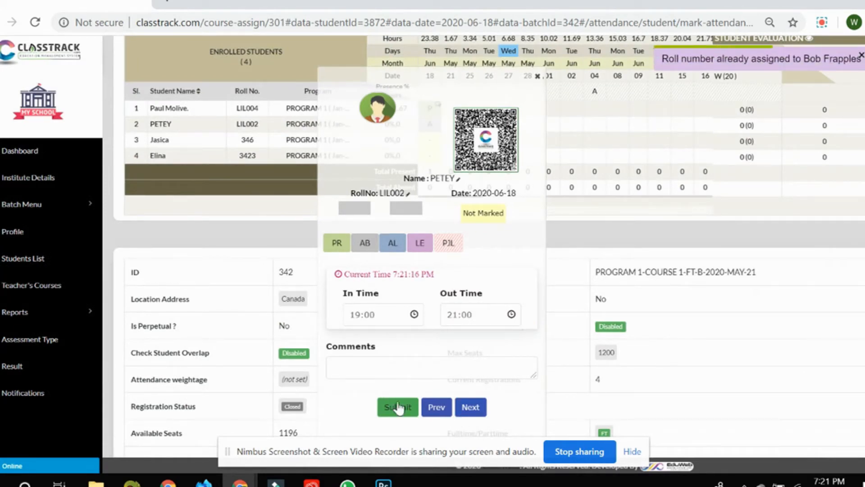
{"action": "left_click", "coordinate": [396, 407]}
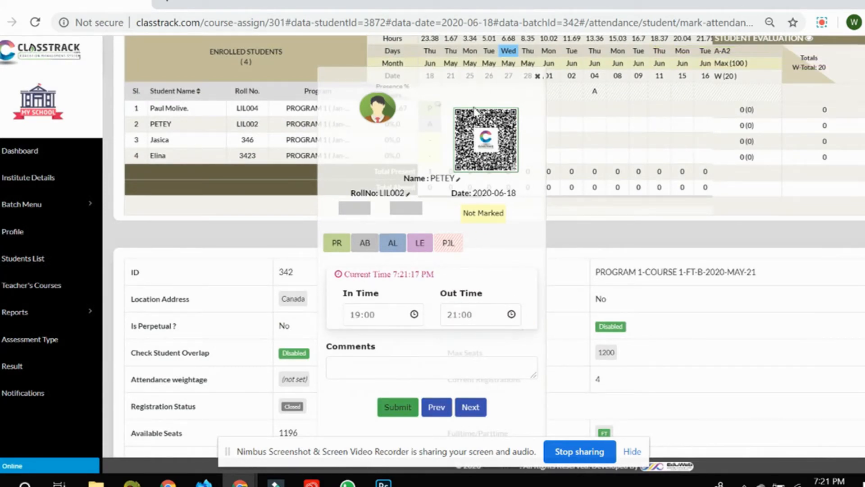
{"action": "left_click", "coordinate": [538, 76]}
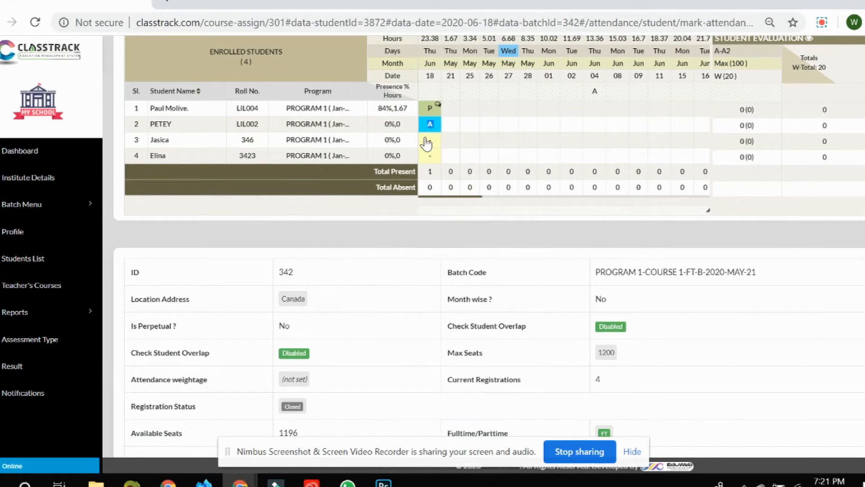
Step: Mark the third enrolled student present and the fourth enrolled student AL on 2020-06-18
{"action": "left_click", "coordinate": [427, 142]}
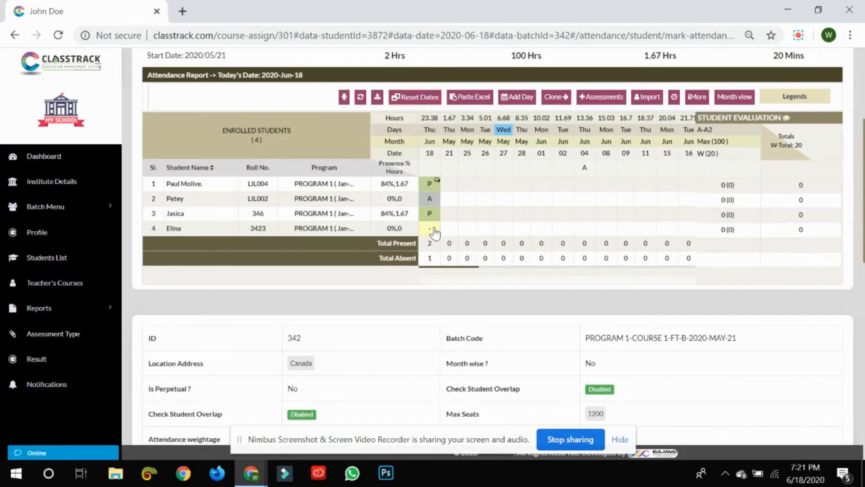
{"action": "left_click", "coordinate": [429, 156]}
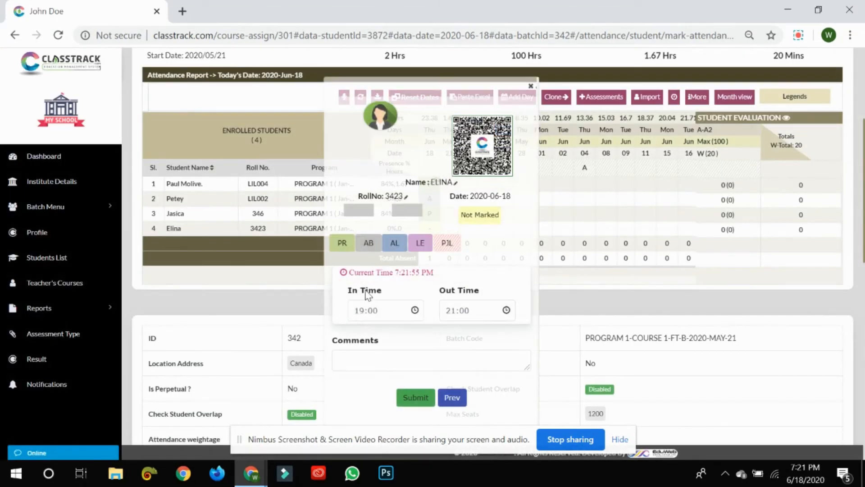
{"action": "left_click", "coordinate": [396, 245]}
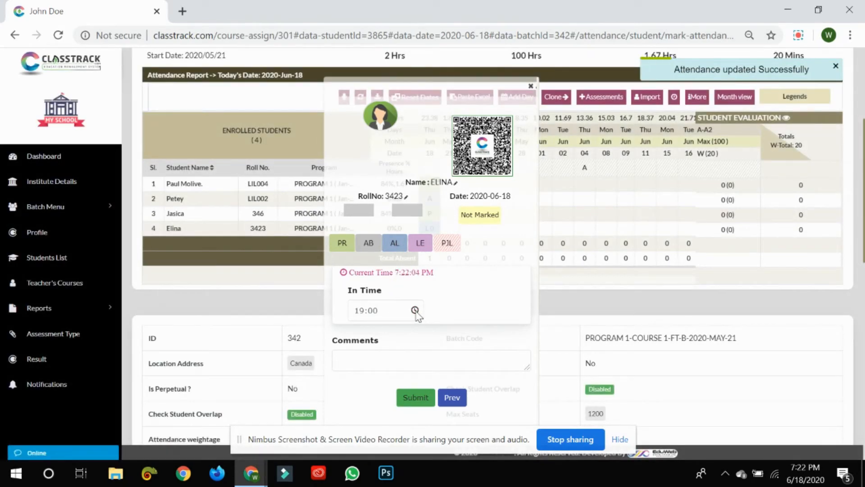
Step: Set the fourth student's In Time to 20:00 and submit the attendance
{"action": "left_click", "coordinate": [415, 311]}
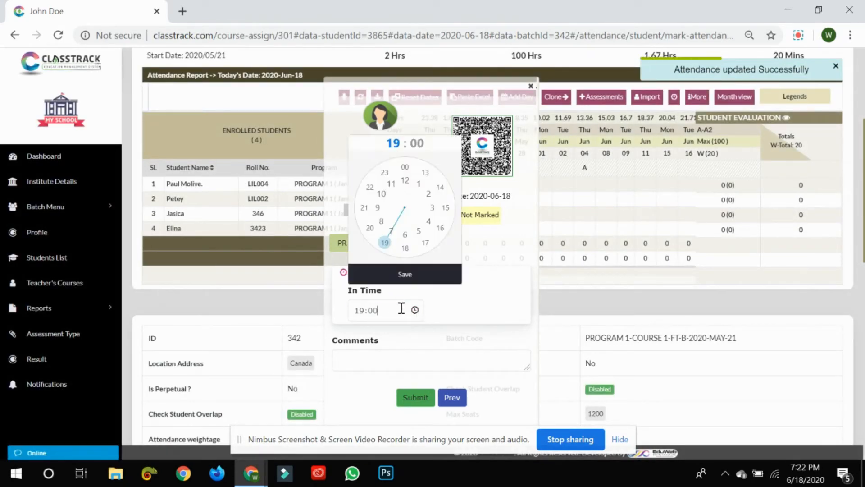
{"action": "left_click", "coordinate": [370, 228]}
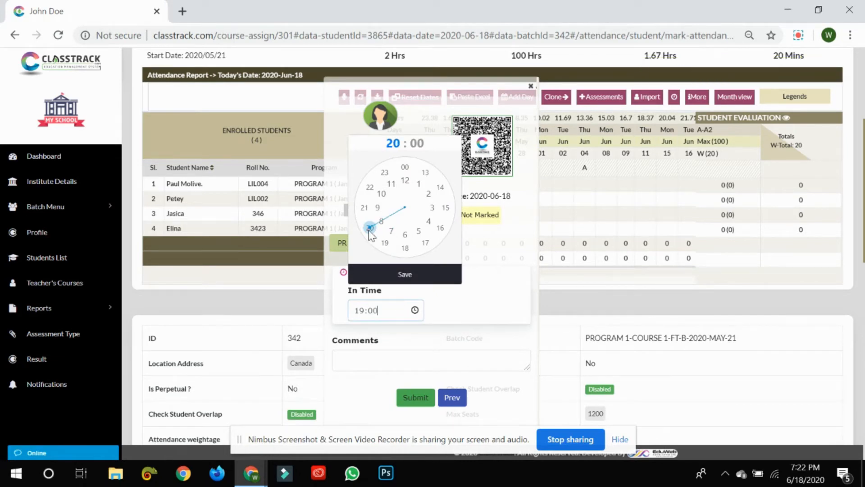
{"action": "left_click", "coordinate": [417, 273]}
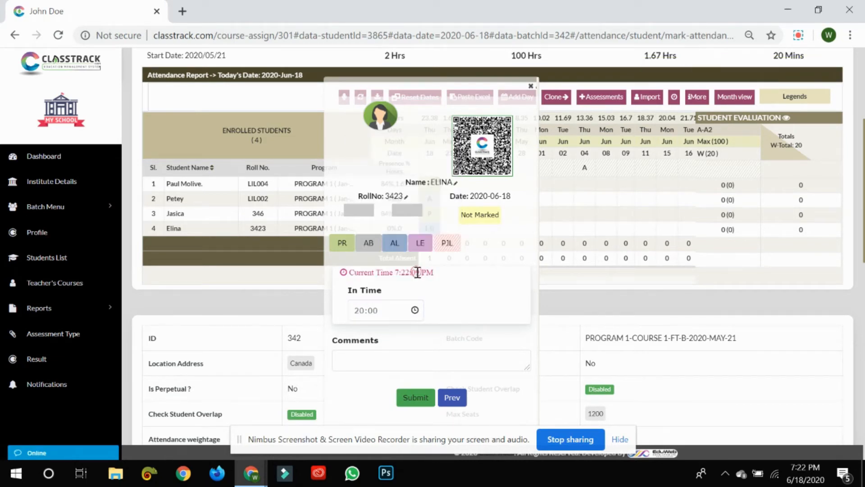
{"action": "left_click", "coordinate": [415, 398]}
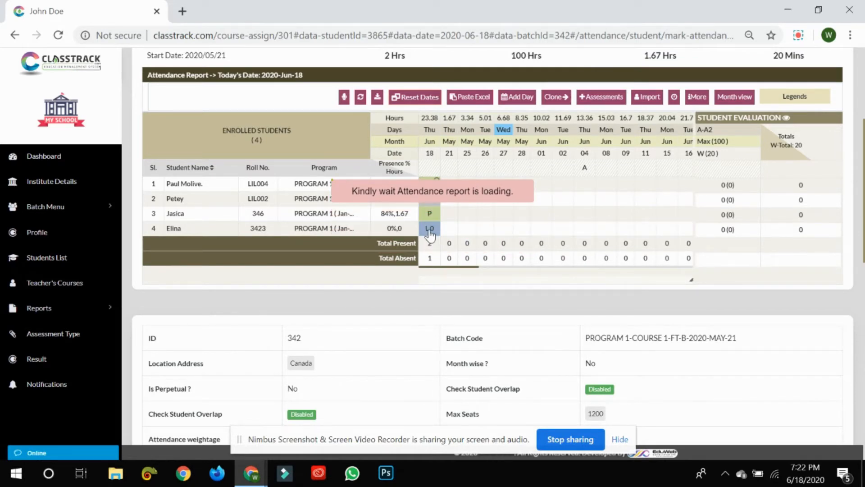
Step: Mark 2020-05-25 as a holiday for the batch and remove the holiday again
{"action": "scroll", "coordinate": [410, 279], "scroll_direction": "up", "scroll_amount": 2}
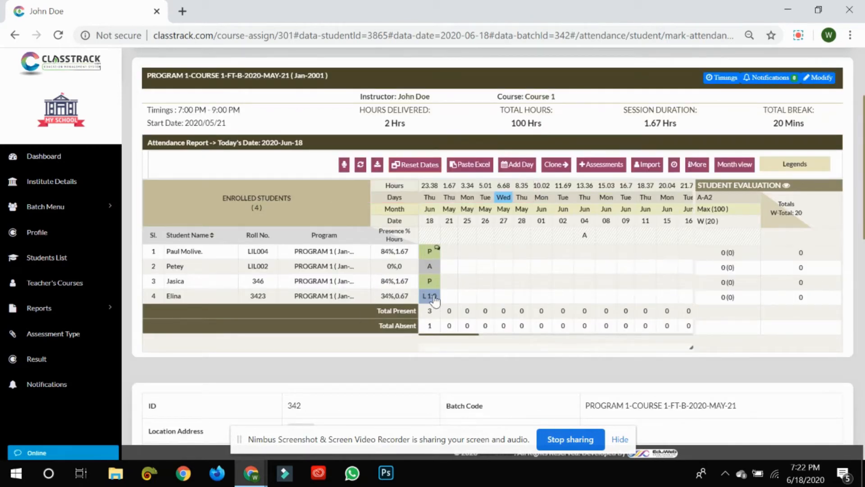
{"action": "left_click", "coordinate": [467, 222]}
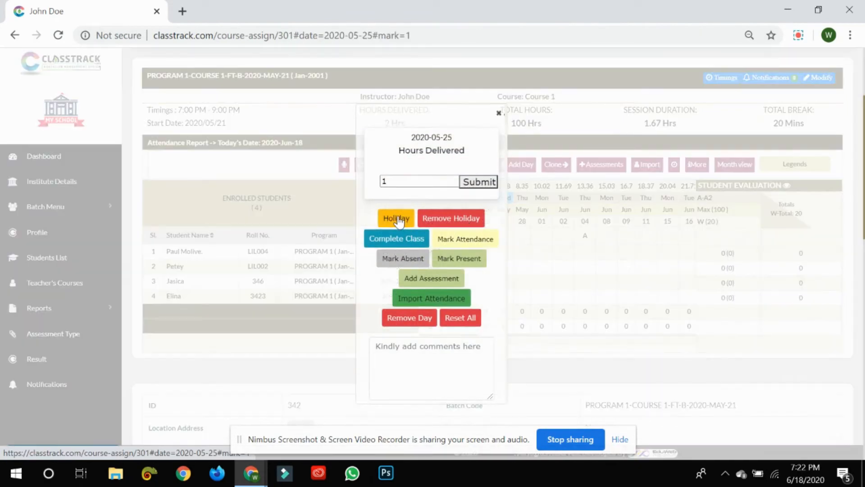
{"action": "left_click", "coordinate": [396, 219]}
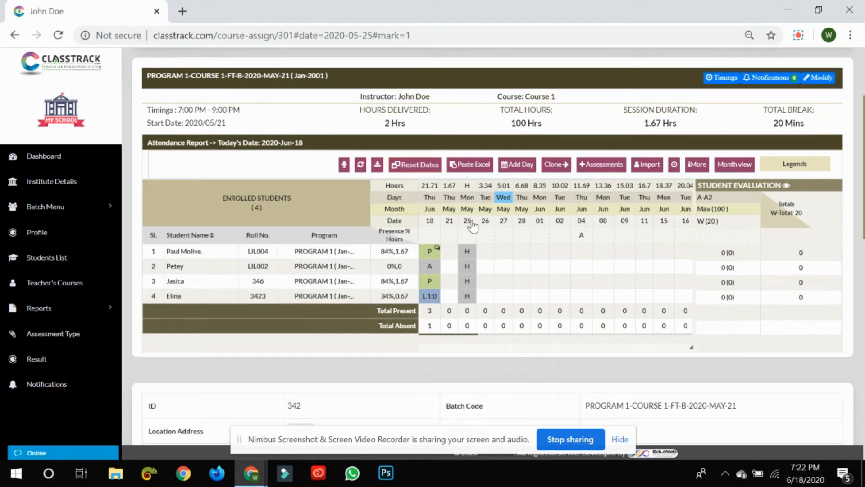
{"action": "left_click", "coordinate": [466, 208]}
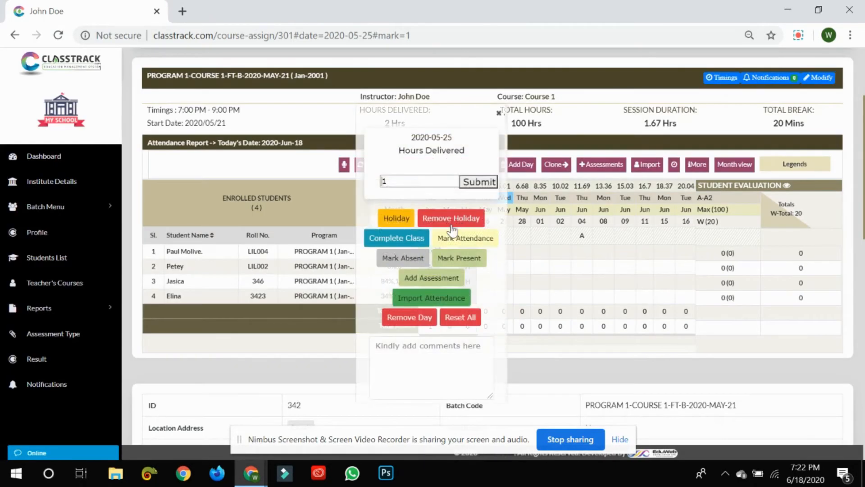
{"action": "left_click", "coordinate": [447, 220]}
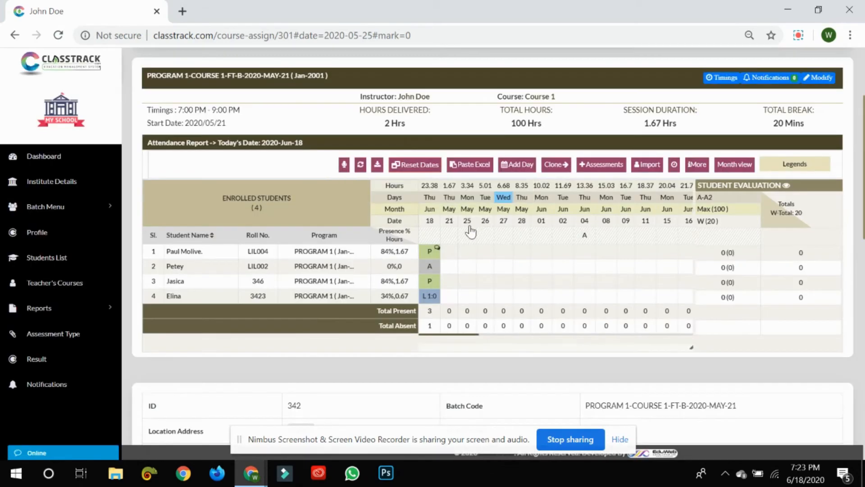
Step: Enable attendance marking for 2020-05-25, mark all students present, and view the first student's attendance form for that day
{"action": "left_click", "coordinate": [466, 221]}
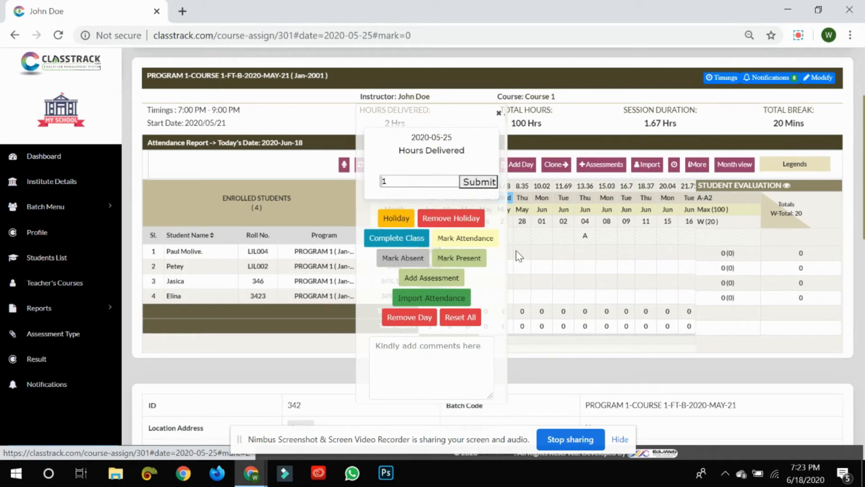
{"action": "left_click", "coordinate": [465, 239]}
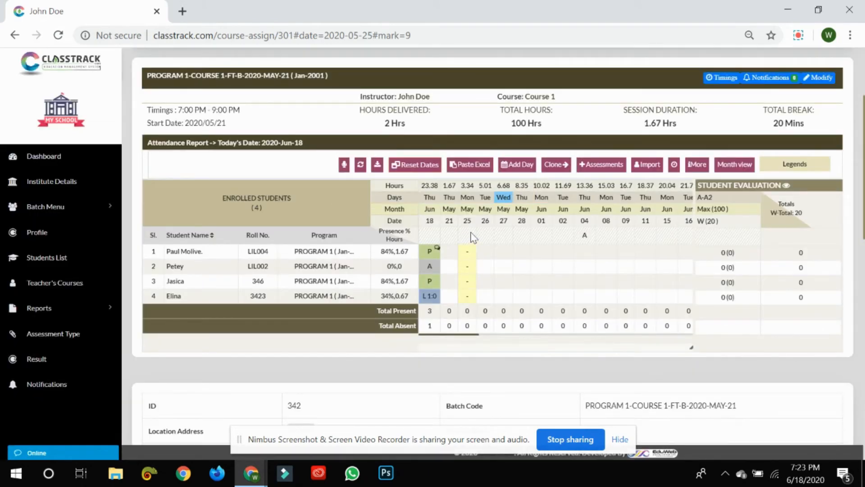
{"action": "left_click", "coordinate": [470, 224]}
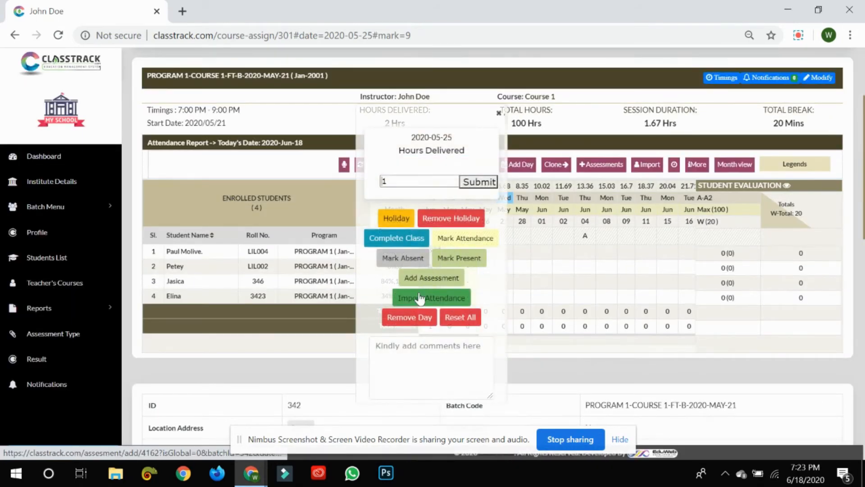
{"action": "left_click", "coordinate": [466, 262]}
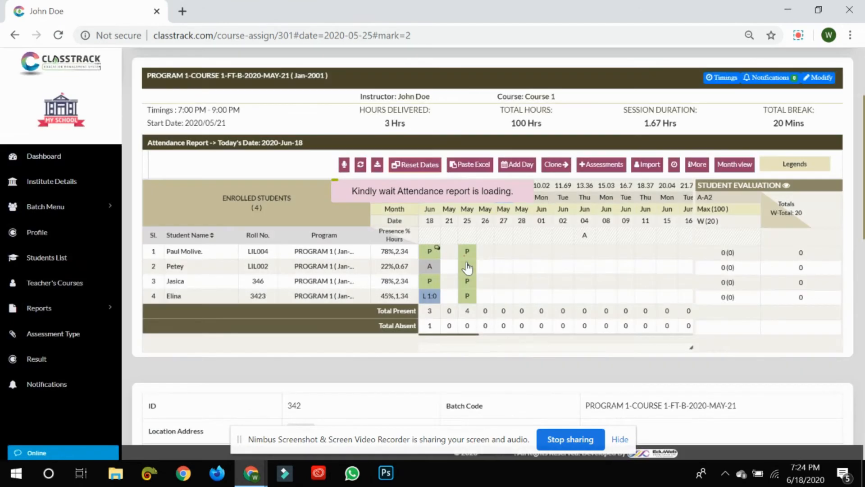
{"action": "left_click", "coordinate": [467, 254]}
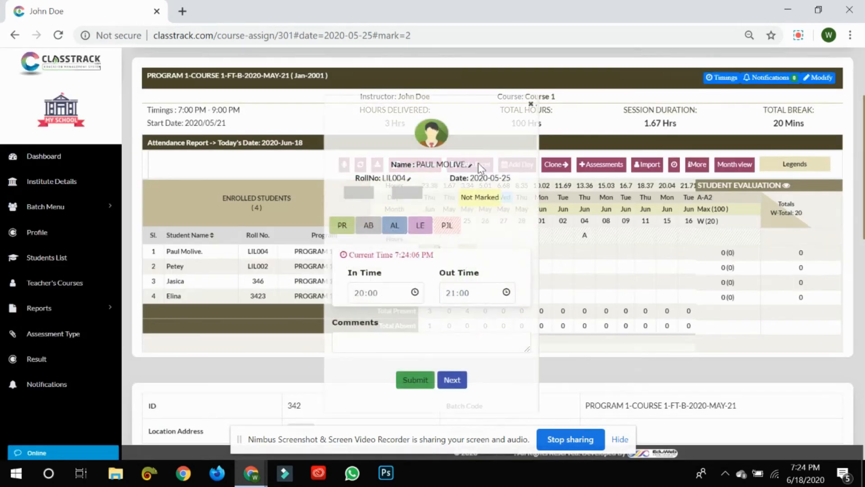
{"action": "left_click", "coordinate": [532, 105]}
Step: Reset all attendance entries for 2020-05-25 and confirm the reset
{"action": "left_click", "coordinate": [466, 221]}
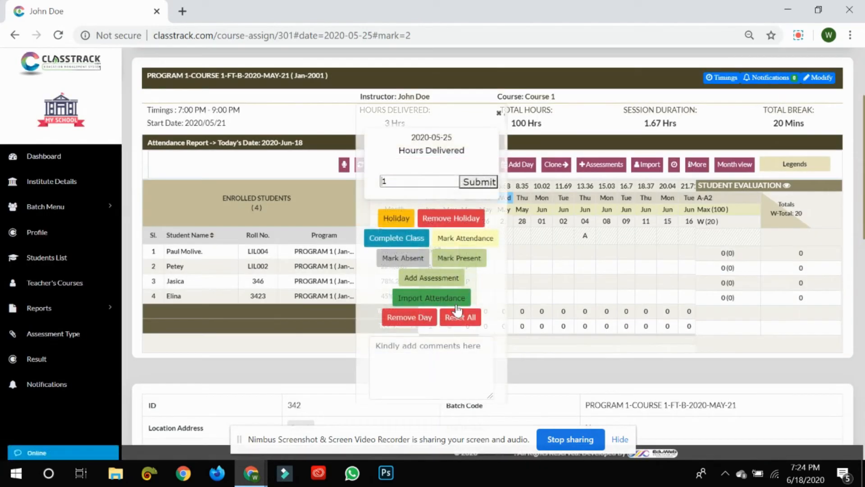
{"action": "scroll", "coordinate": [449, 278], "scroll_direction": "down", "scroll_amount": 2}
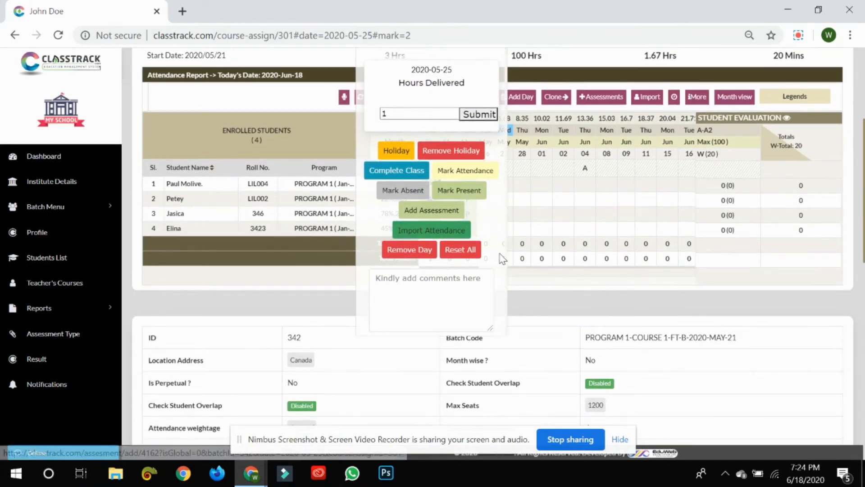
{"action": "left_click", "coordinate": [447, 251]}
{"action": "left_click", "coordinate": [521, 329]}
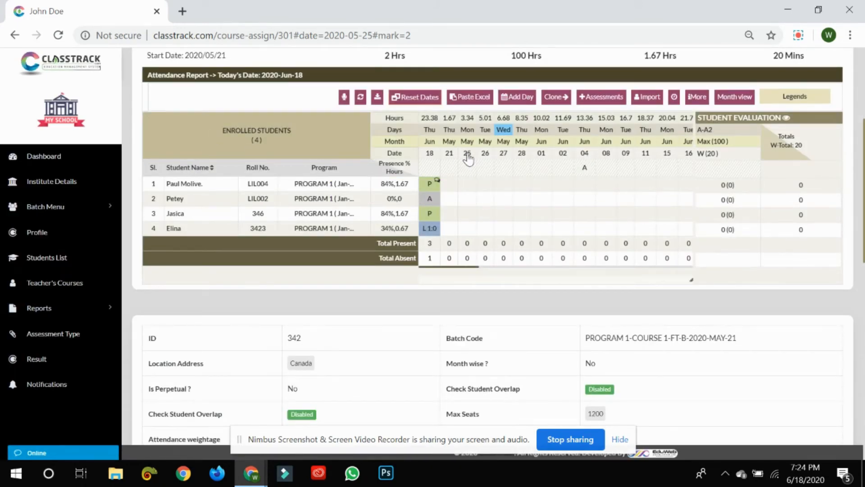
Step: Mark all enrolled students present for 2020-05-21
{"action": "left_click", "coordinate": [458, 155]}
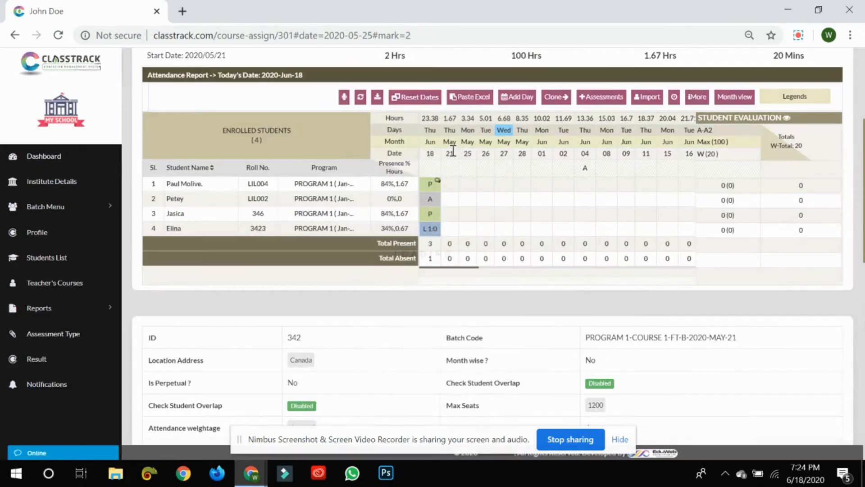
{"action": "left_click", "coordinate": [460, 258]}
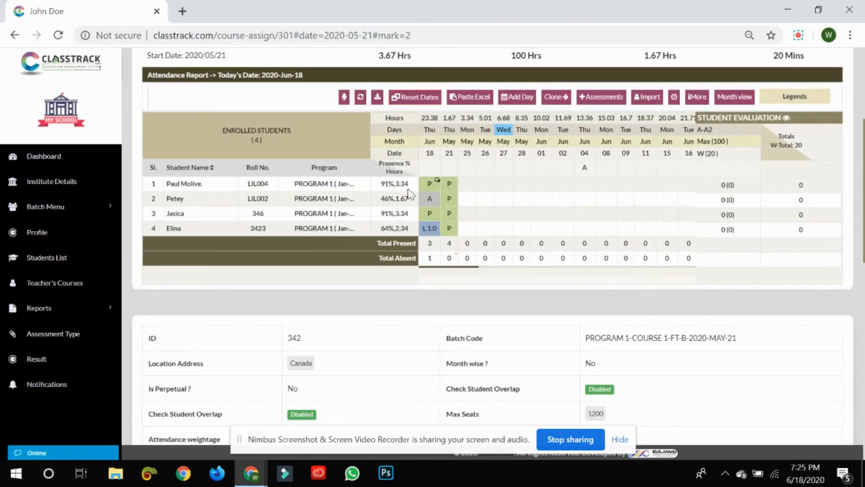
Step: Shorten the first enrolled student's name to the given name only in the student details and save it
{"action": "left_click", "coordinate": [187, 184]}
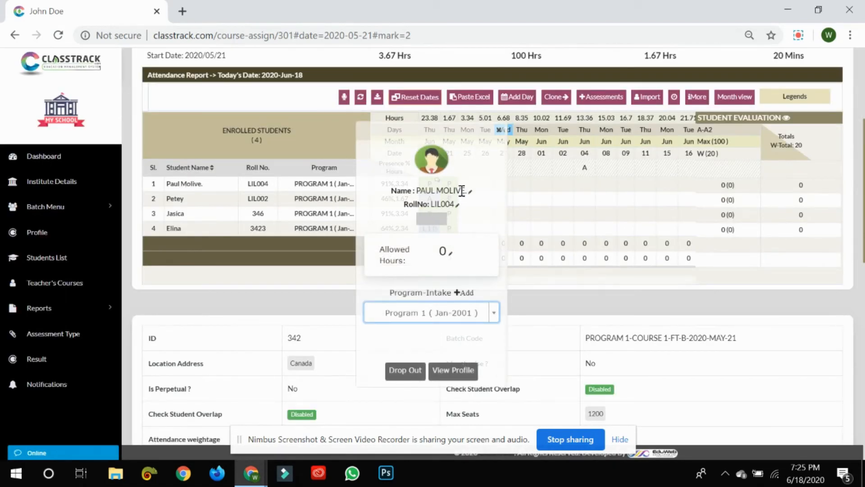
{"action": "left_click", "coordinate": [461, 191]}
{"action": "key", "text": "BackSpace"}
{"action": "key", "text": "BackSpace"}
{"action": "key", "text": "BackSpace"}
{"action": "key", "text": "BackSpace"}
{"action": "key", "text": "BackSpace"}
{"action": "key", "text": "BackSpace"}
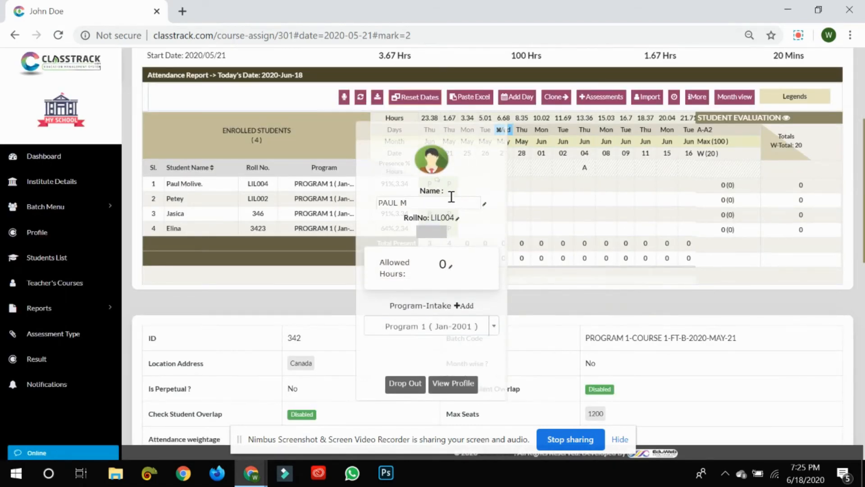
{"action": "left_click", "coordinate": [483, 179]}
{"action": "left_click", "coordinate": [523, 312]}
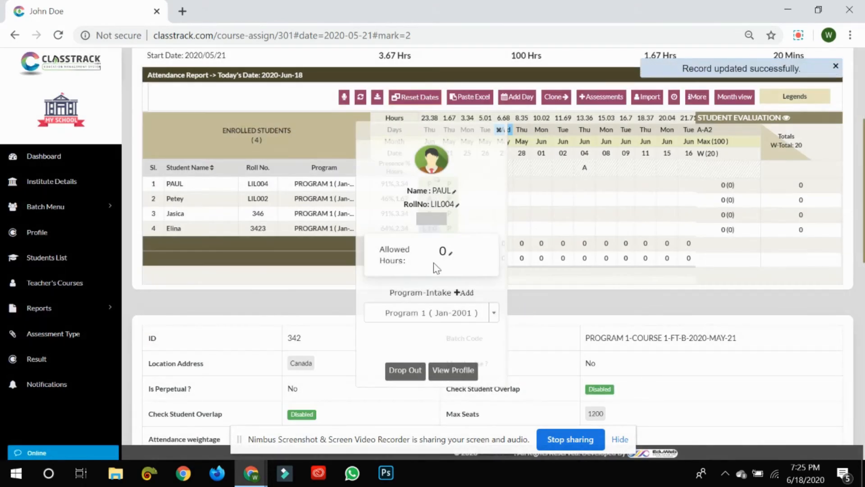
Step: Set the first enrolled student's highlight colour to yellow #F1C40F and confirm the change
{"action": "left_click", "coordinate": [438, 221]}
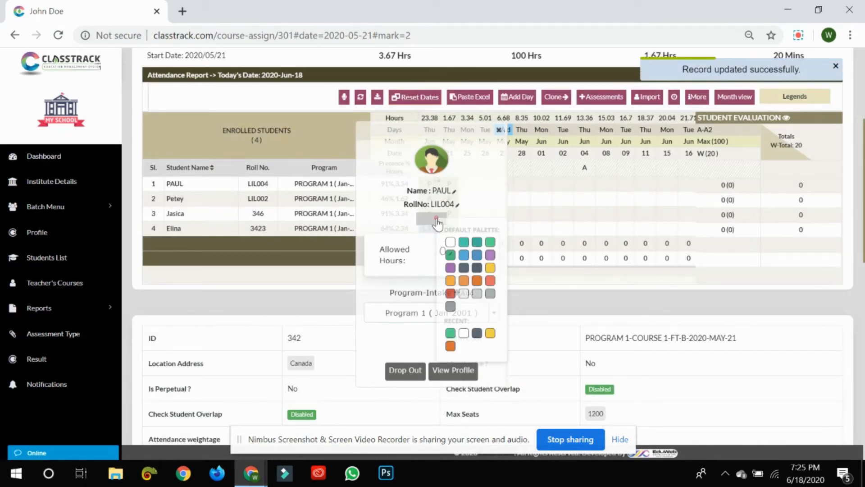
{"action": "left_click", "coordinate": [458, 278]}
{"action": "left_click", "coordinate": [444, 203]}
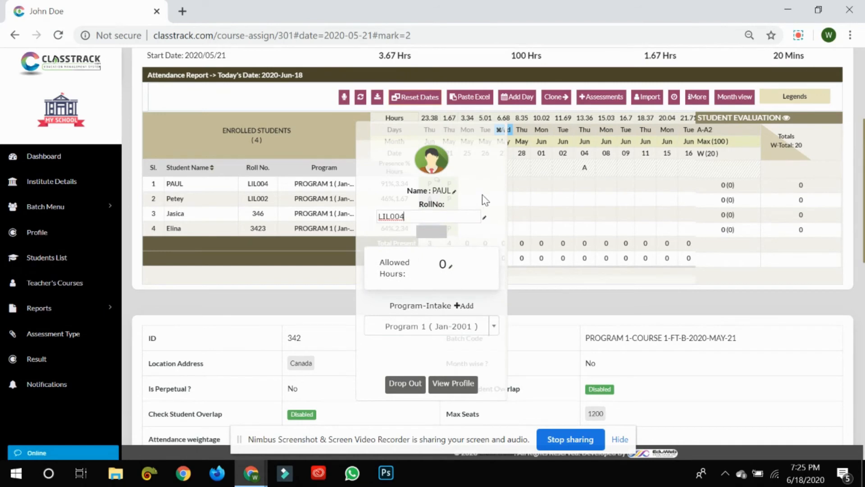
{"action": "left_click", "coordinate": [483, 198]}
{"action": "left_click", "coordinate": [488, 314]}
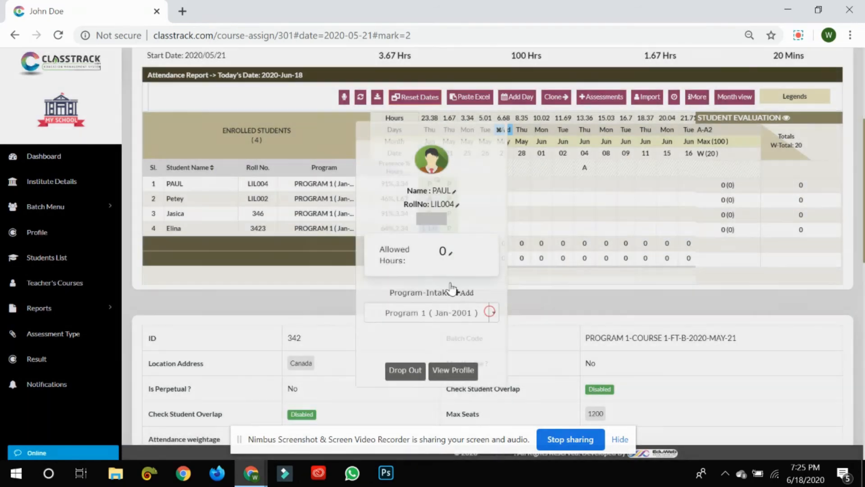
{"action": "left_click", "coordinate": [426, 222]}
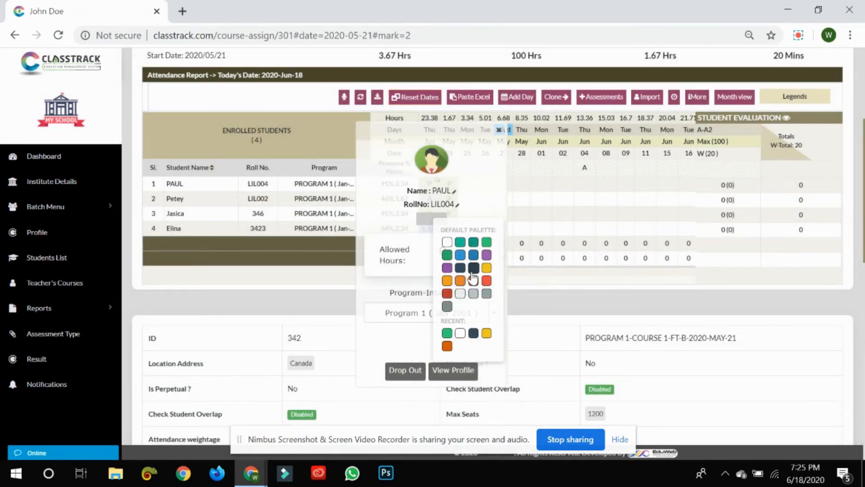
{"action": "left_click", "coordinate": [486, 268]}
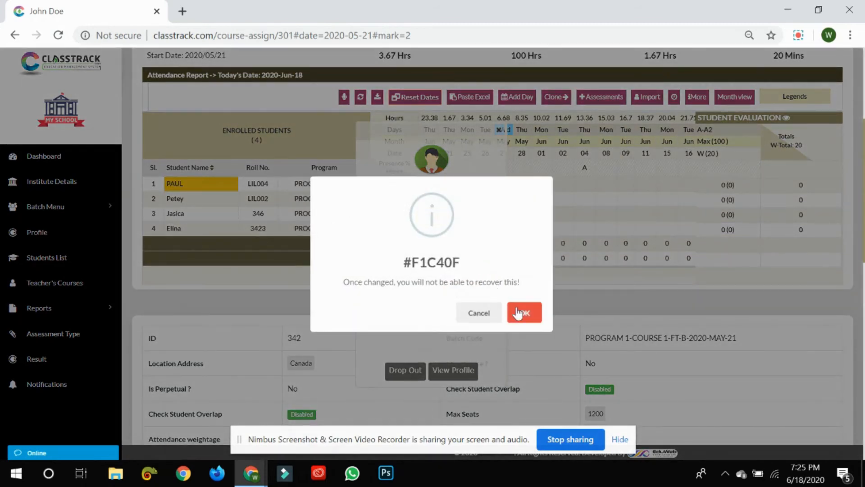
{"action": "left_click", "coordinate": [531, 313]}
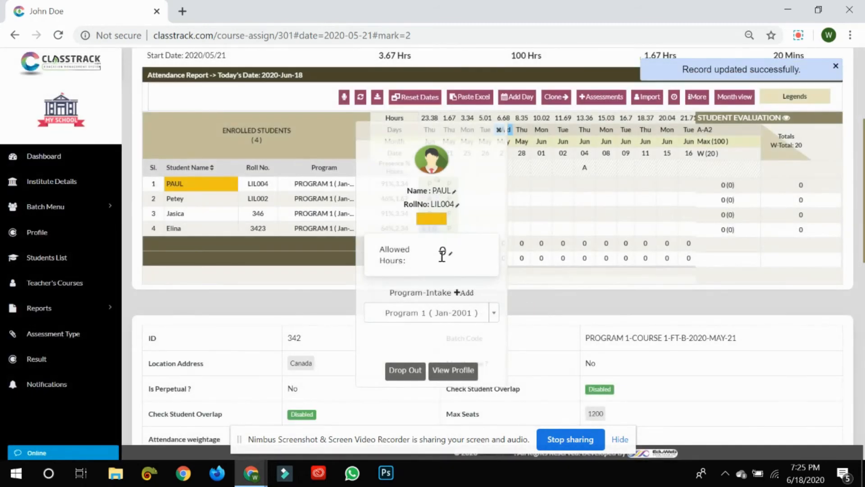
Step: Set the first student's allowed hours to 4 and keep Program 1 (Jan-2001) as the selected program-intake
{"action": "left_click", "coordinate": [449, 254]}
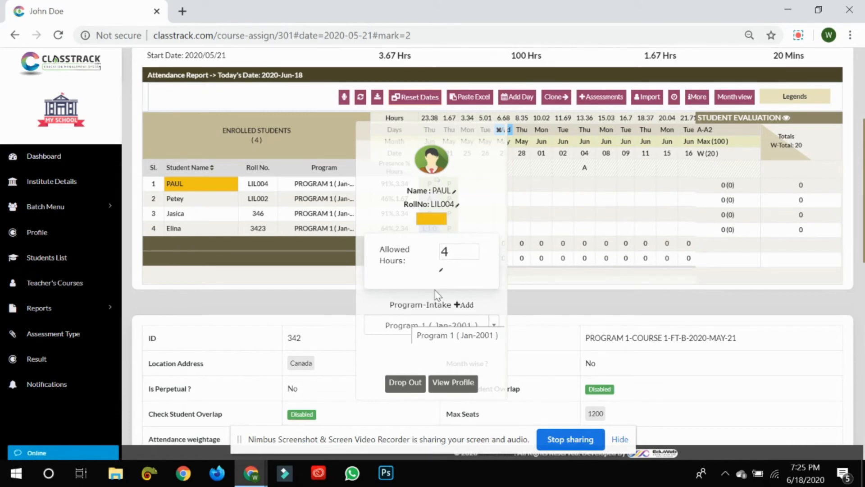
{"action": "key", "text": "Return"}
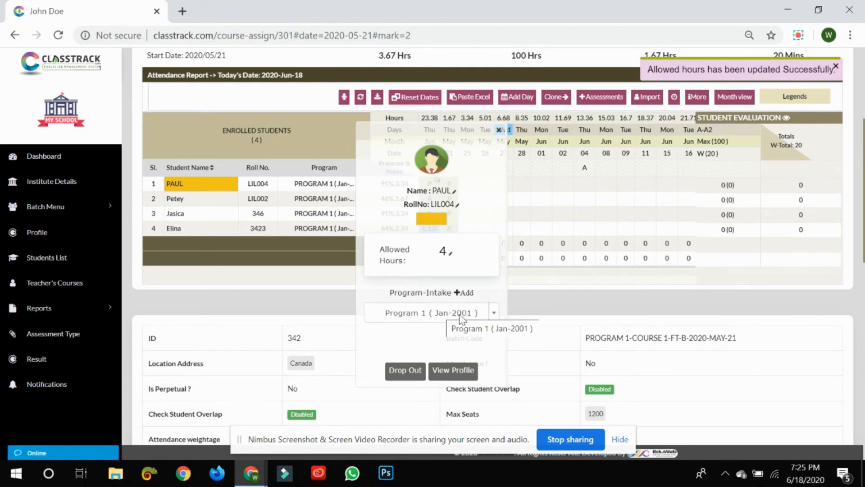
{"action": "left_click", "coordinate": [446, 317]}
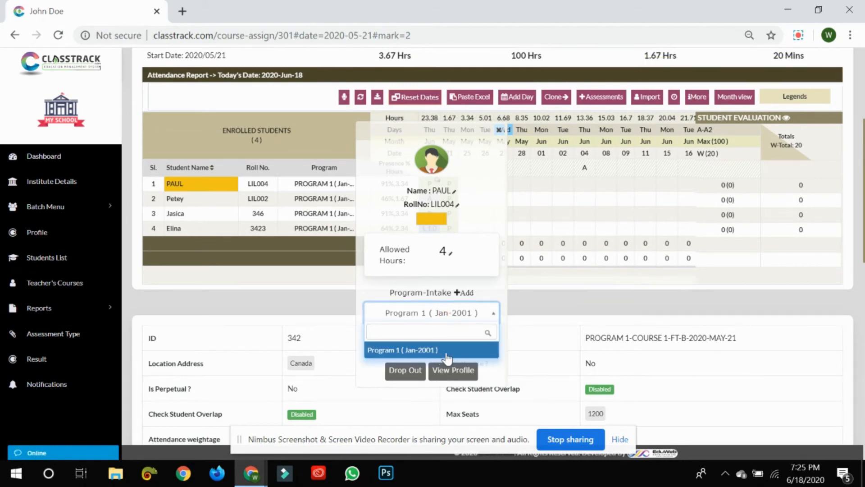
{"action": "left_click", "coordinate": [447, 351]}
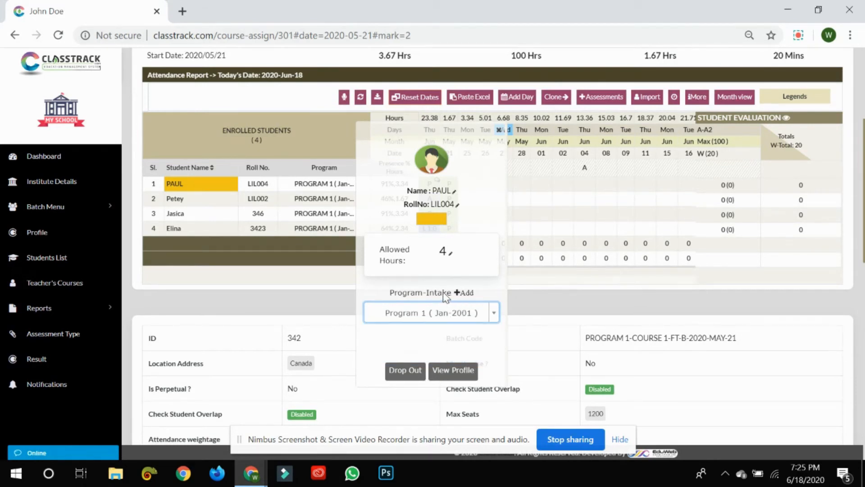
Step: Add a program-intake for the first student using Program 2 and the May-2000 intake
{"action": "left_click", "coordinate": [463, 292]}
{"action": "left_click", "coordinate": [445, 328]}
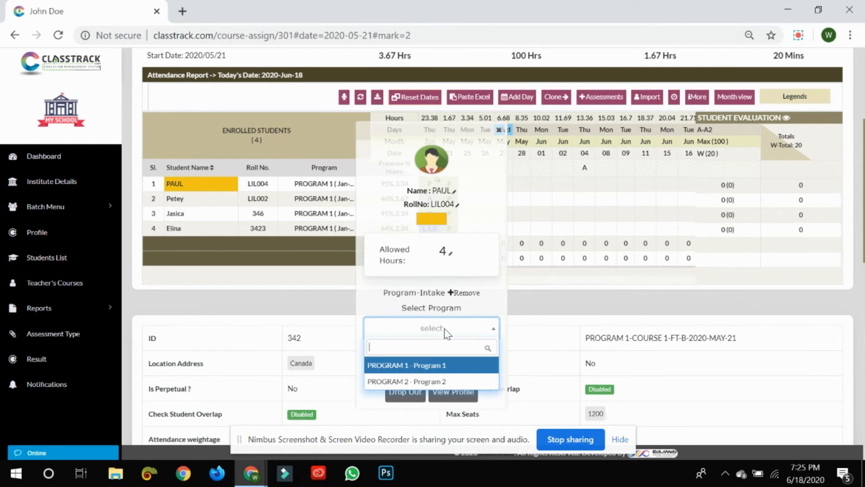
{"action": "left_click", "coordinate": [423, 382]}
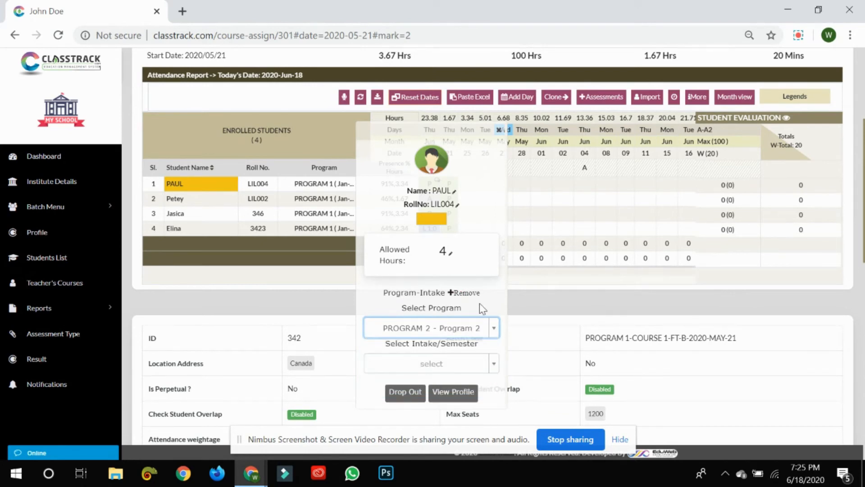
{"action": "left_click", "coordinate": [465, 201]}
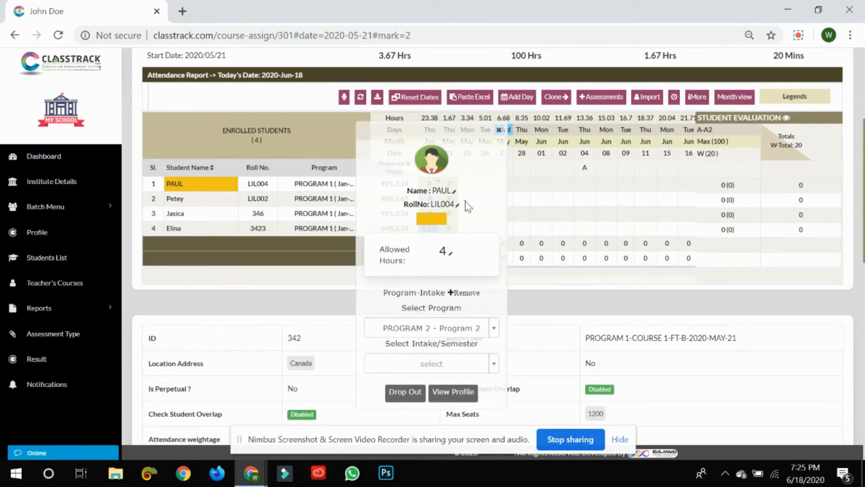
{"action": "left_click", "coordinate": [464, 363]}
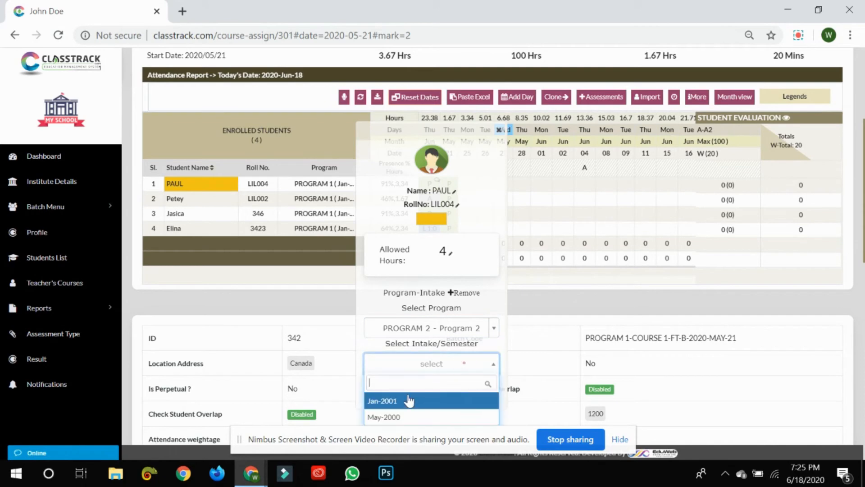
{"action": "left_click", "coordinate": [416, 416]}
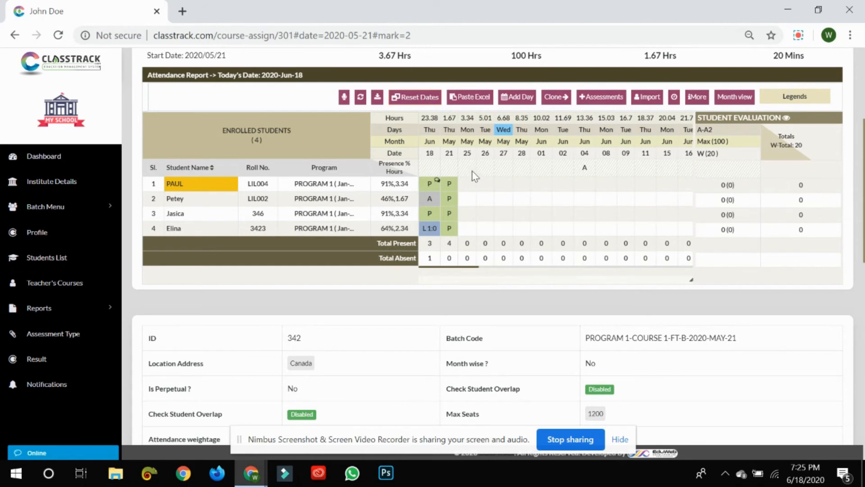
Step: Mark all enrolled students present for 2020-05-25
{"action": "left_click", "coordinate": [468, 156]}
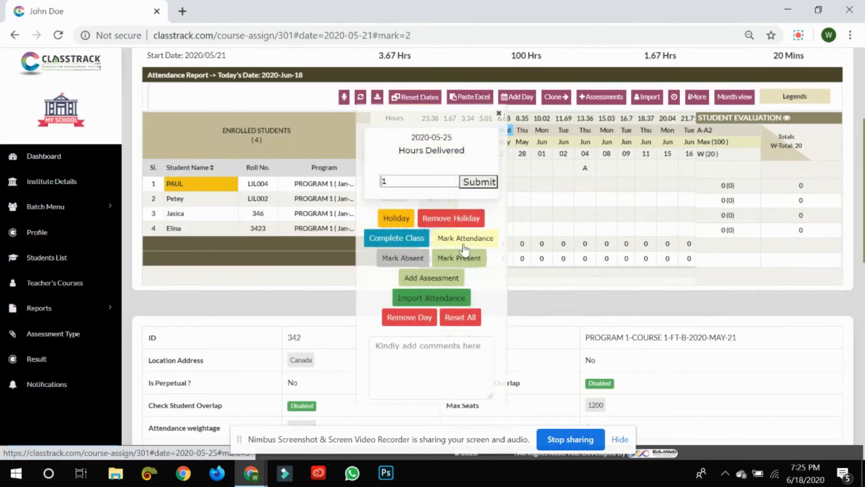
{"action": "left_click", "coordinate": [464, 243]}
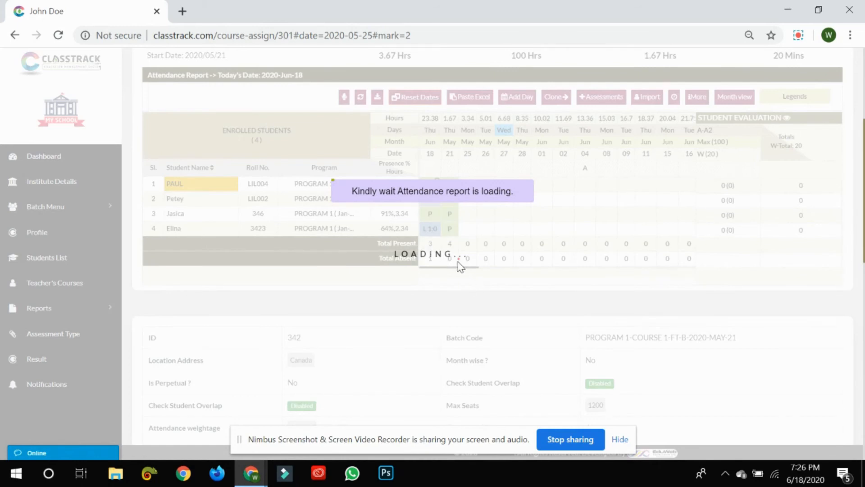
{"action": "scroll", "coordinate": [460, 266], "scroll_direction": "up", "scroll_amount": 2}
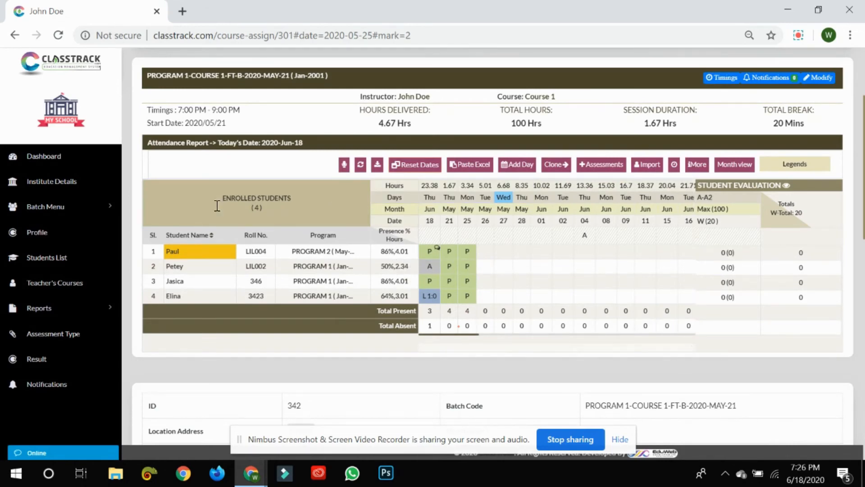
Step: Check the first student's allowed hours and read the batch notifications
{"action": "left_click", "coordinate": [174, 255]}
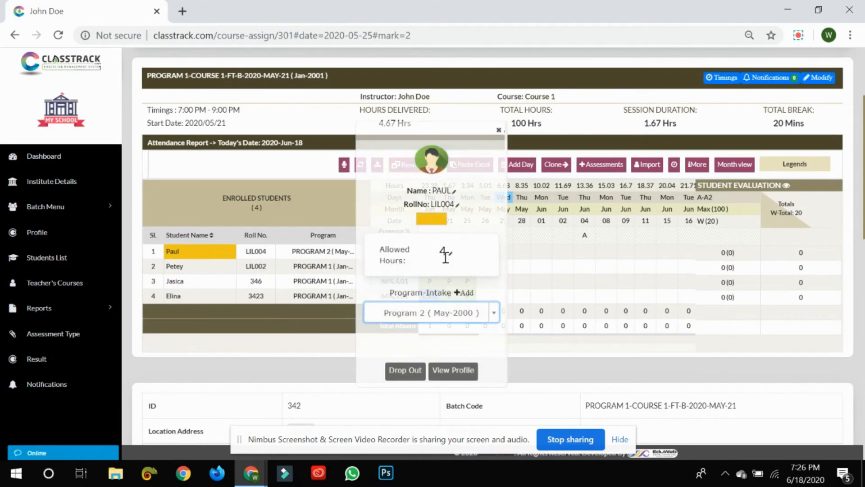
{"action": "left_click", "coordinate": [441, 255]}
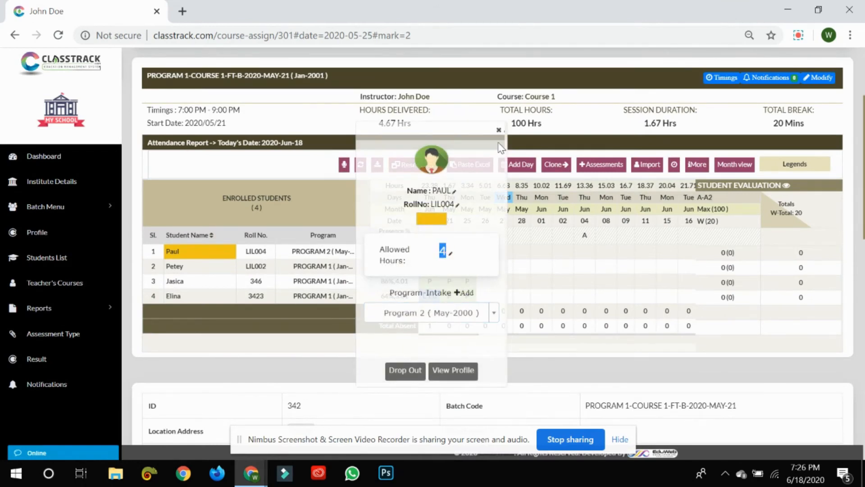
{"action": "left_click", "coordinate": [499, 132]}
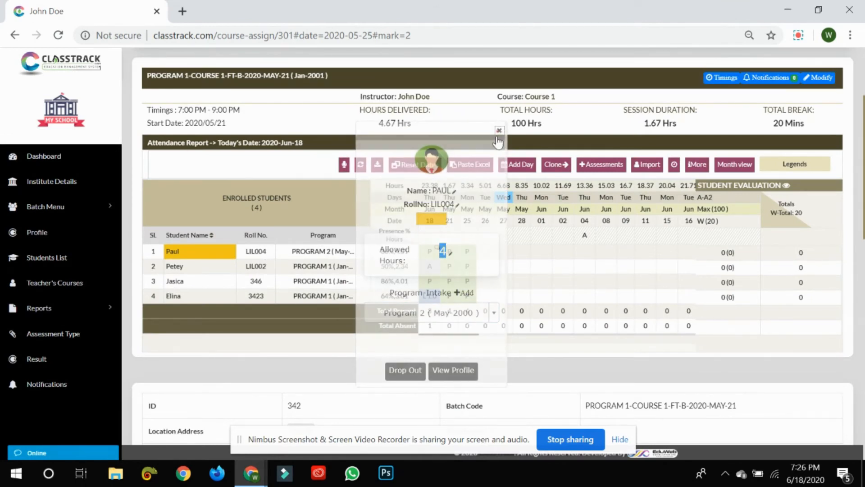
{"action": "left_click", "coordinate": [778, 77]}
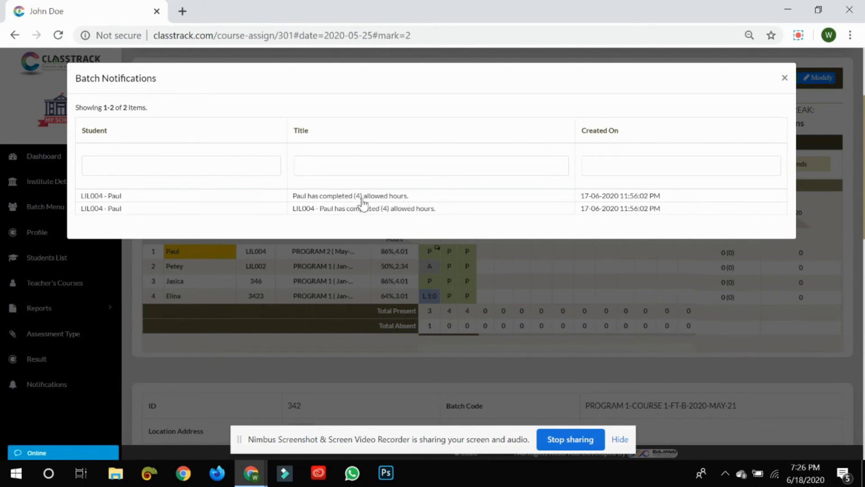
{"action": "left_click", "coordinate": [775, 78]}
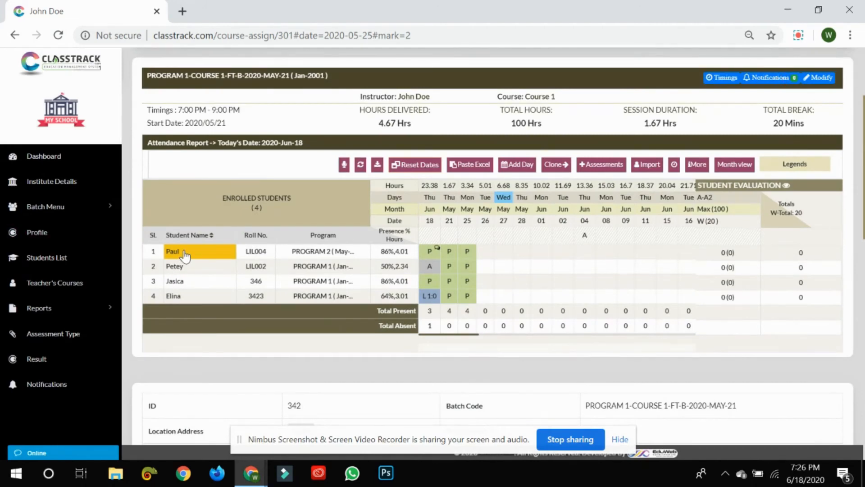
Step: Mark the first enrolled student as dropped out and review the student's details
{"action": "left_click", "coordinate": [184, 251]}
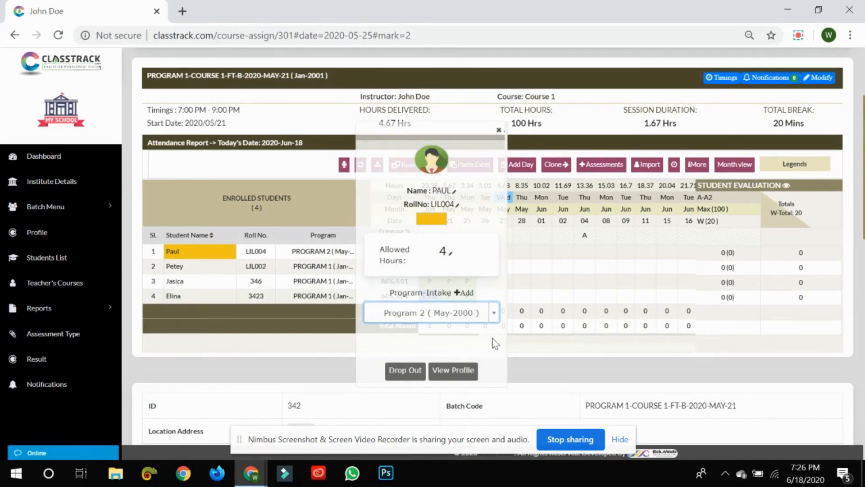
{"action": "left_click", "coordinate": [407, 369]}
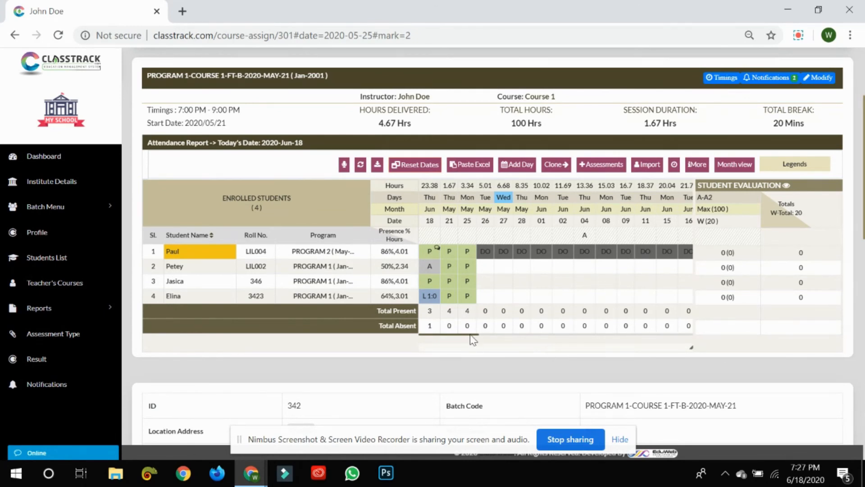
{"action": "left_click_drag", "start_coordinate": [474, 340], "coordinate": [363, 321]}
{"action": "left_click", "coordinate": [186, 250]}
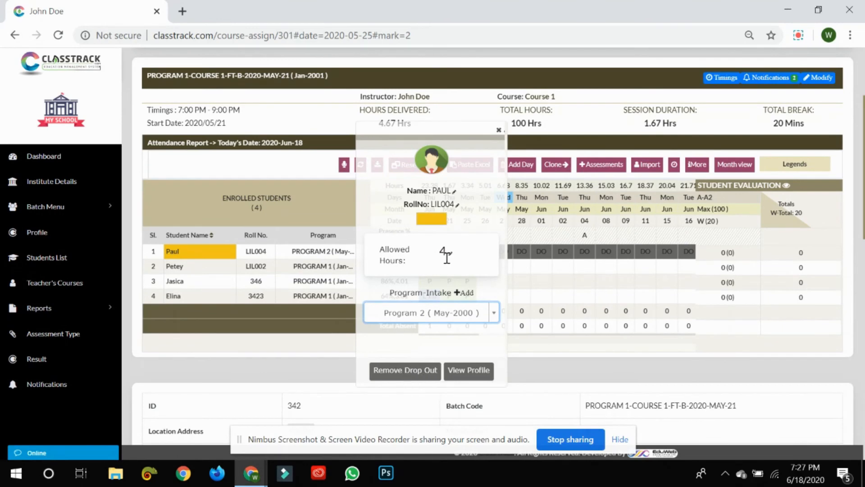
{"action": "left_click", "coordinate": [499, 131]}
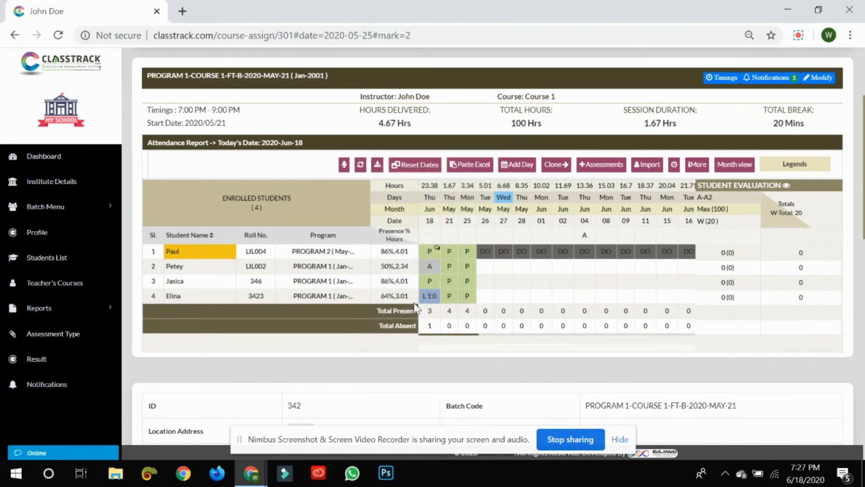
Step: Open the second enrolled student's full profile and examine the student information and academic overview
{"action": "scroll", "coordinate": [411, 306], "scroll_direction": "down", "scroll_amount": 2}
{"action": "scroll", "coordinate": [407, 305], "scroll_direction": "up", "scroll_amount": 4}
{"action": "scroll", "coordinate": [408, 300], "scroll_direction": "down", "scroll_amount": 1}
{"action": "left_click", "coordinate": [177, 268]}
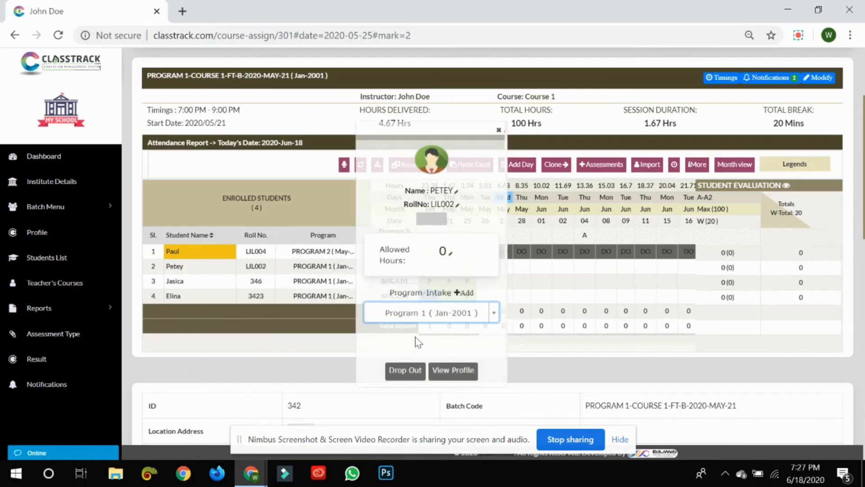
{"action": "left_click", "coordinate": [456, 372]}
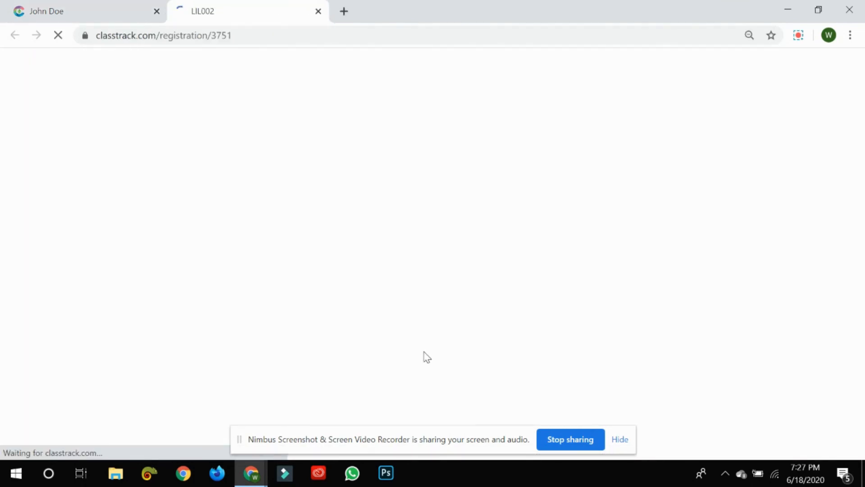
{"action": "scroll", "coordinate": [402, 347], "scroll_direction": "down", "scroll_amount": 3}
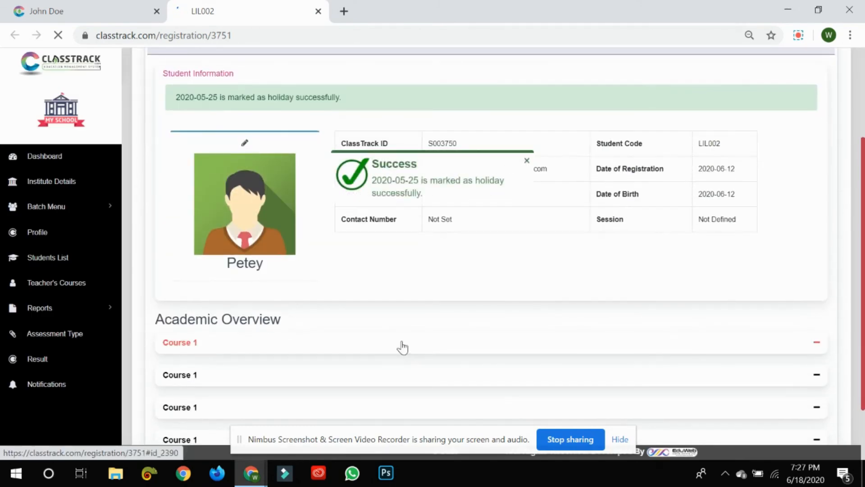
{"action": "scroll", "coordinate": [403, 347], "scroll_direction": "down", "scroll_amount": 2}
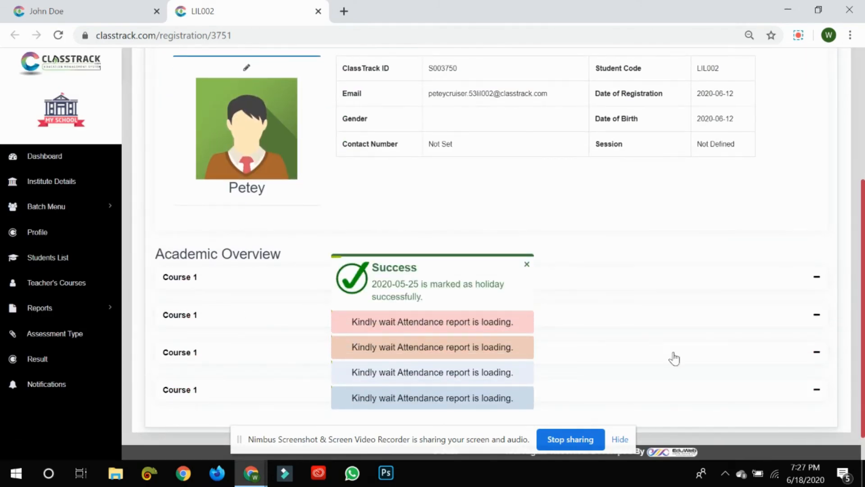
{"action": "scroll", "coordinate": [209, 318], "scroll_direction": "up", "scroll_amount": 3}
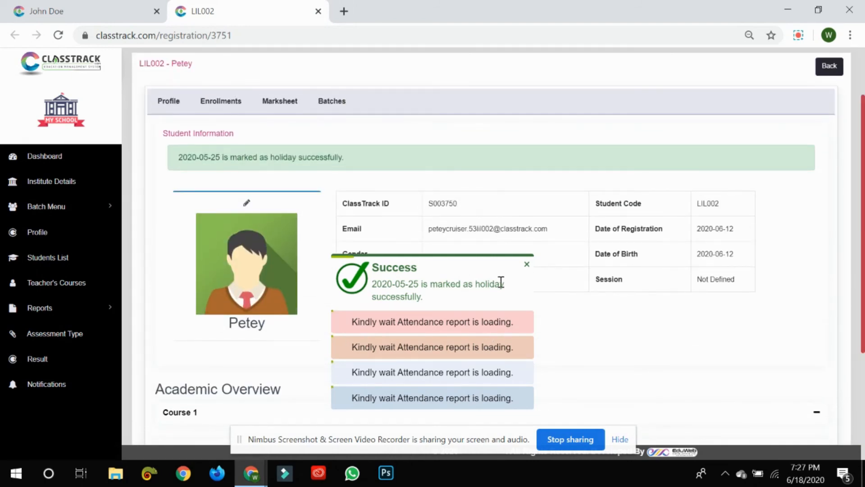
{"action": "left_click", "coordinate": [527, 265]}
{"action": "scroll", "coordinate": [496, 343], "scroll_direction": "down", "scroll_amount": 3}
{"action": "scroll", "coordinate": [487, 311], "scroll_direction": "up", "scroll_amount": 1}
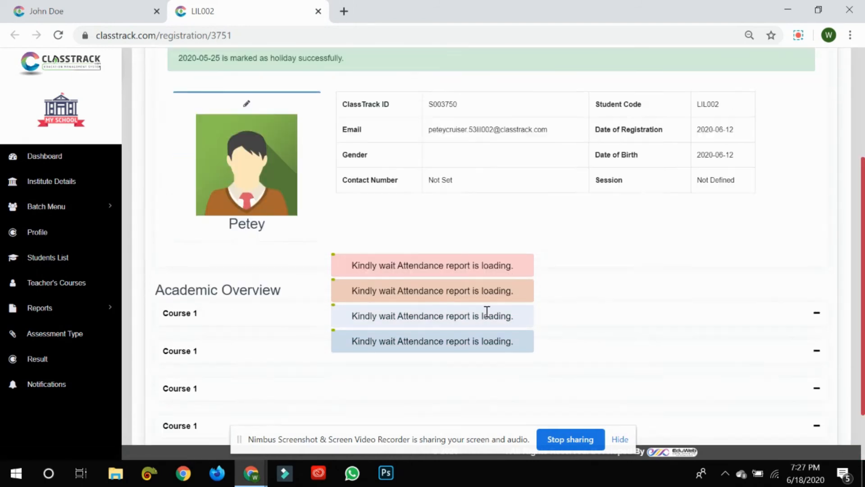
{"action": "scroll", "coordinate": [487, 311], "scroll_direction": "up", "scroll_amount": 4}
Step: View the second student's enrollments and marksheet with its course marks and GPA scale
{"action": "left_click", "coordinate": [213, 179]}
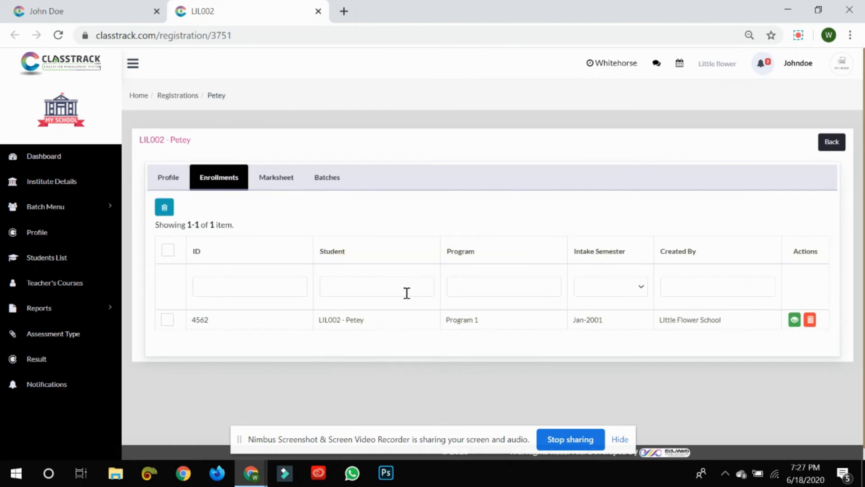
{"action": "left_click", "coordinate": [274, 180]}
{"action": "scroll", "coordinate": [625, 284], "scroll_direction": "down", "scroll_amount": 4}
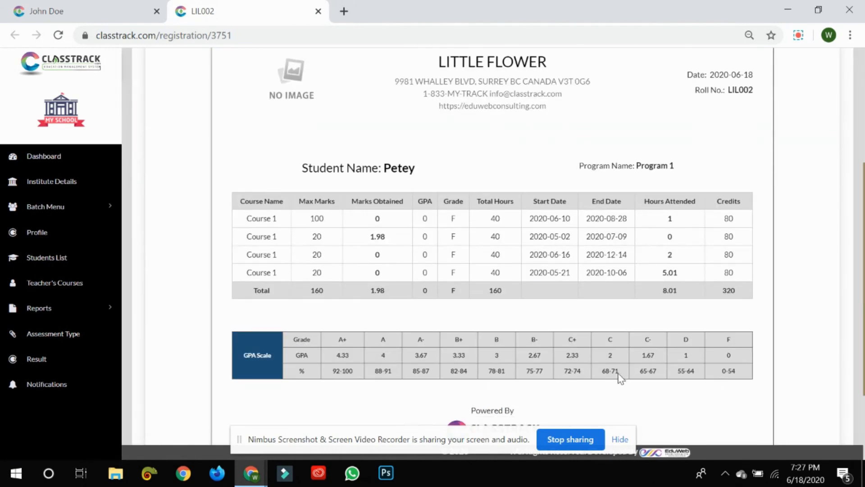
Step: Examine the second student's batches and the attendance report shown for them
{"action": "scroll", "coordinate": [621, 379], "scroll_direction": "up", "scroll_amount": 5}
{"action": "left_click", "coordinate": [340, 177]}
{"action": "scroll", "coordinate": [496, 345], "scroll_direction": "down", "scroll_amount": 4}
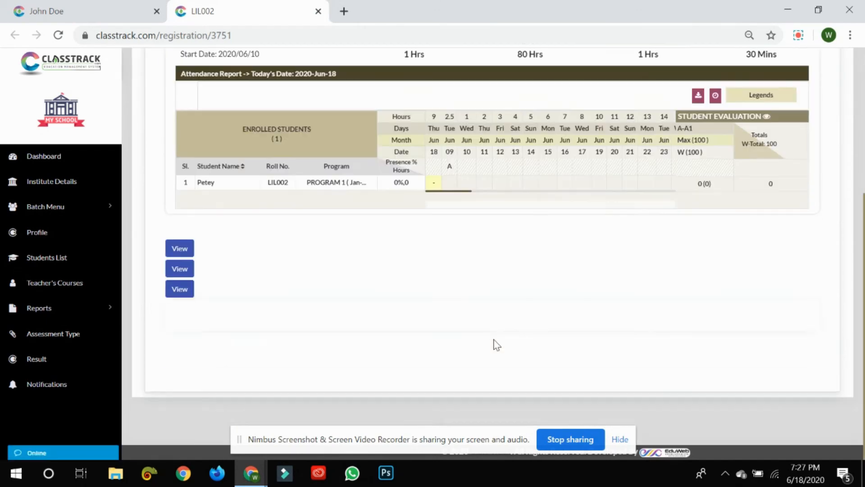
Step: Expand the first two Course 1 entries in the student's academic overview, and close the profile and the student details
{"action": "scroll", "coordinate": [496, 344], "scroll_direction": "up", "scroll_amount": 5}
{"action": "left_click", "coordinate": [170, 176]}
{"action": "scroll", "coordinate": [458, 368], "scroll_direction": "down", "scroll_amount": 5}
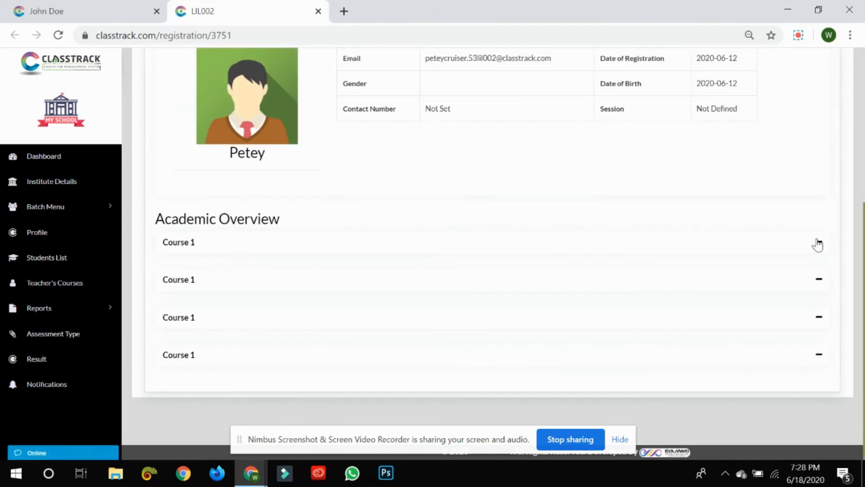
{"action": "left_click", "coordinate": [818, 244]}
{"action": "scroll", "coordinate": [670, 353], "scroll_direction": "down", "scroll_amount": 4}
{"action": "left_click", "coordinate": [819, 282]}
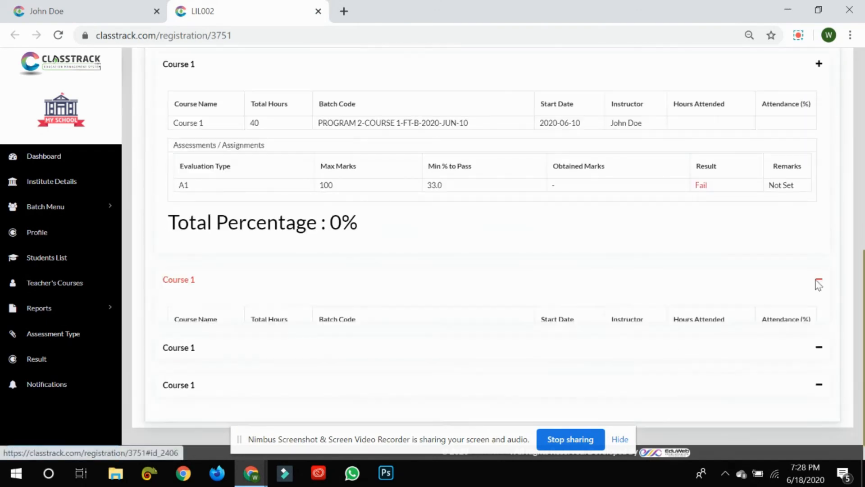
{"action": "scroll", "coordinate": [656, 336], "scroll_direction": "up", "scroll_amount": 10}
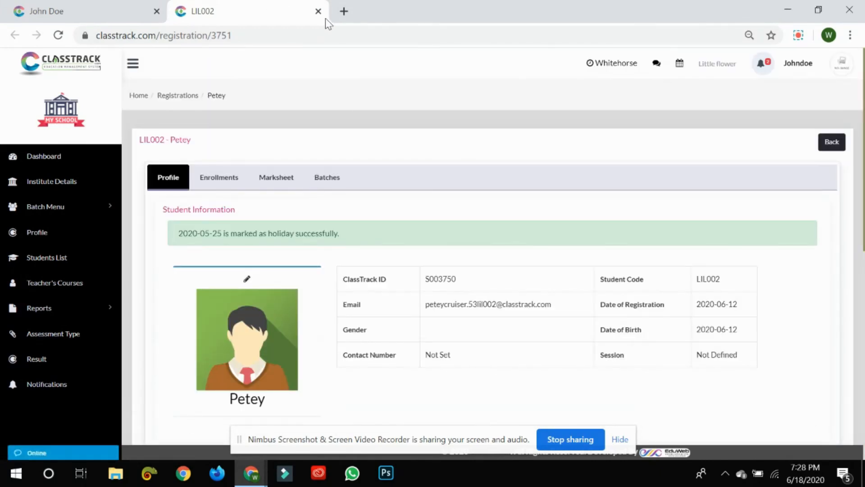
{"action": "left_click", "coordinate": [319, 11]}
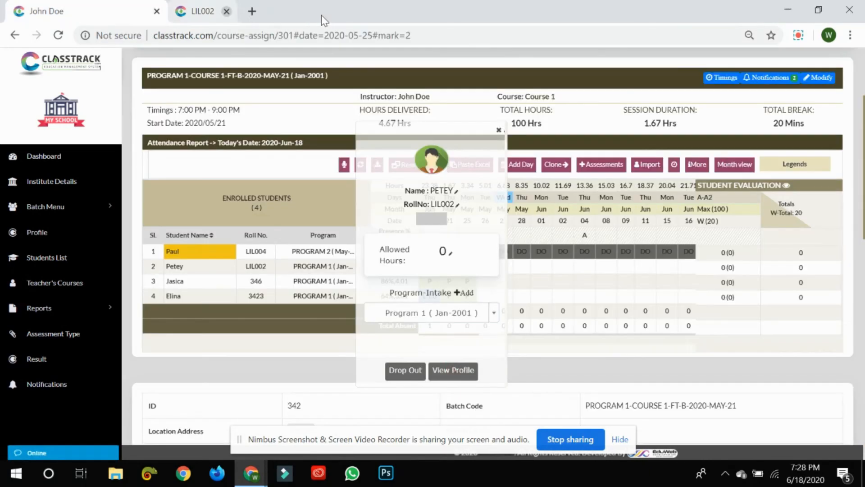
{"action": "left_click", "coordinate": [499, 132]}
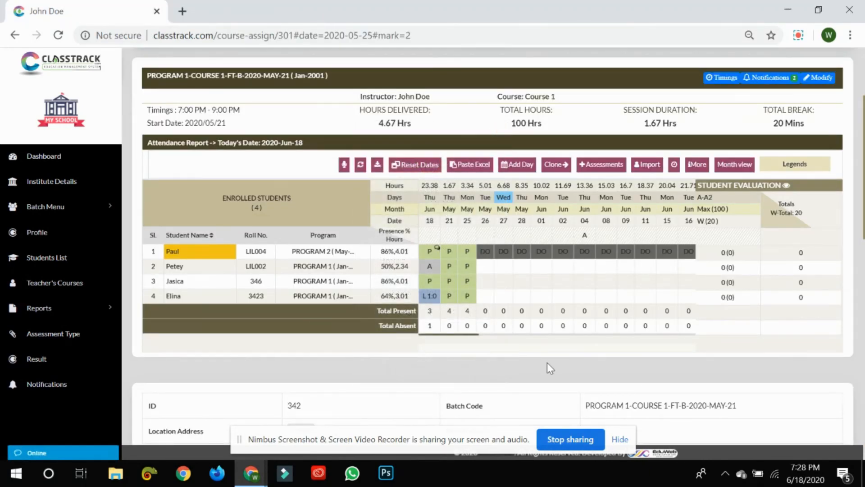
Step: Enter A2 assessment marks of 30 for the first enrolled student and 40 for the second
{"action": "left_click", "coordinate": [728, 254]}
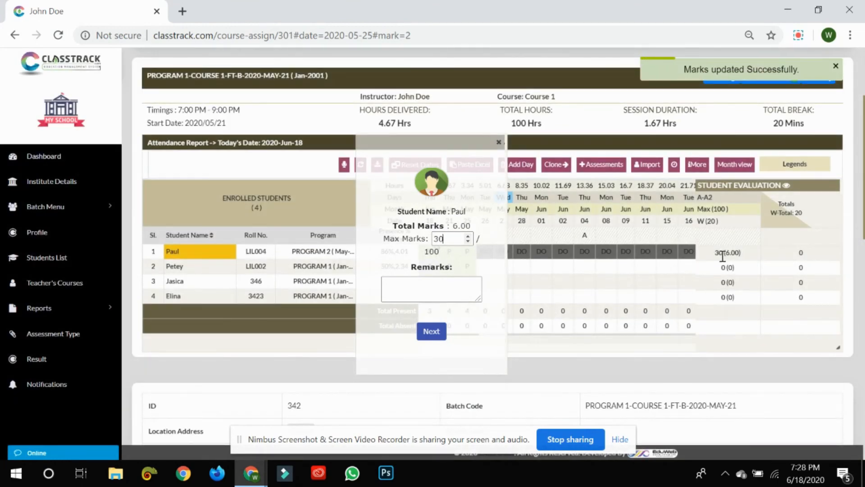
{"action": "left_click", "coordinate": [413, 287]}
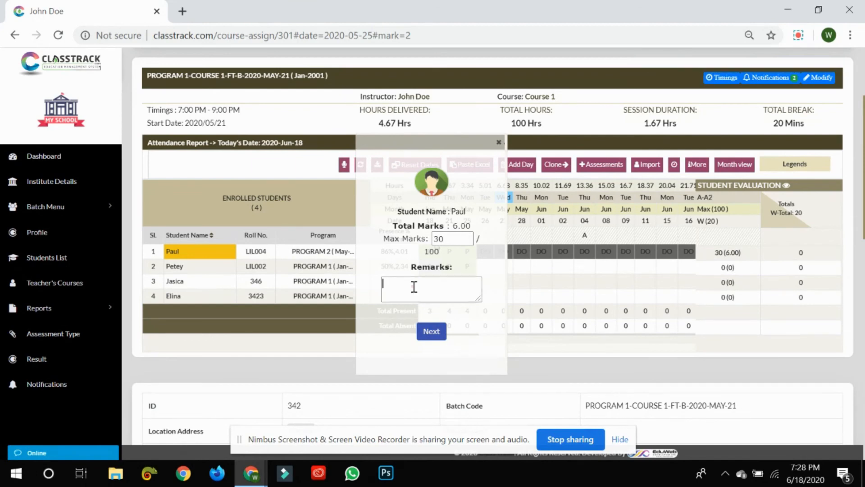
{"action": "left_click", "coordinate": [431, 333]}
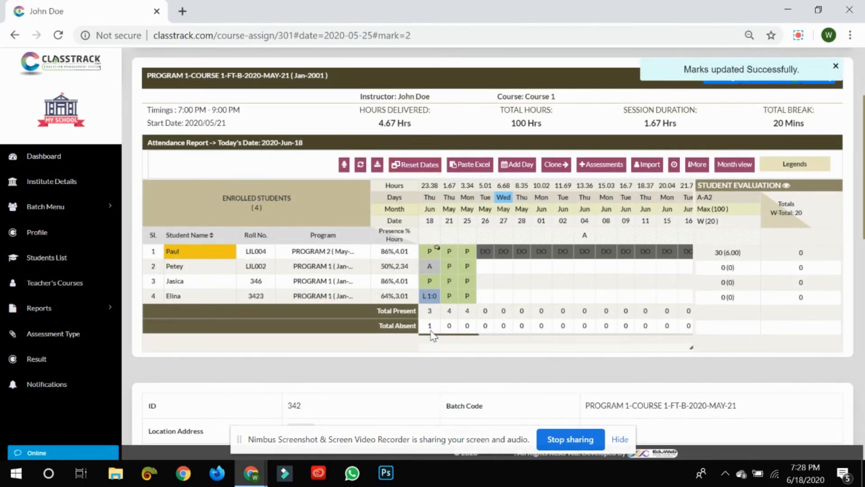
{"action": "type", "text": "40"}
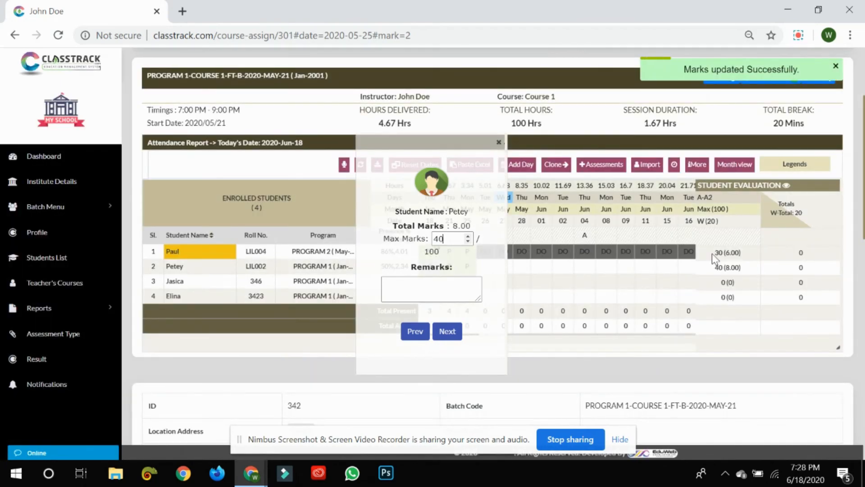
{"action": "left_click", "coordinate": [440, 332]}
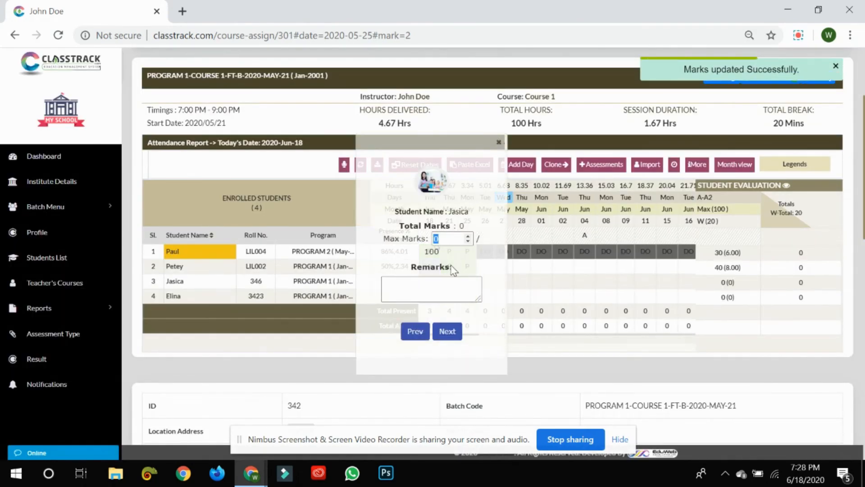
Step: Try to give the third enrolled student 60 marks with the remark "add some comments"
{"action": "type", "text": "60"}
{"action": "left_click", "coordinate": [462, 279]}
{"action": "type", "text": "add some comments"}
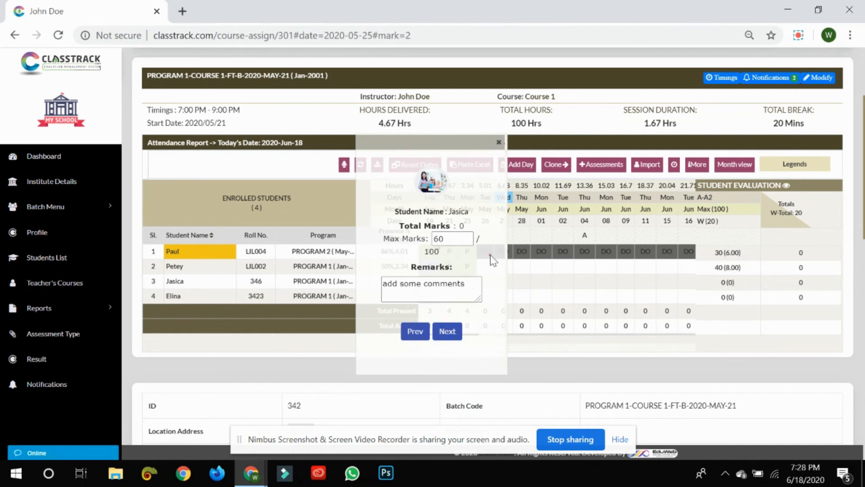
{"action": "left_click", "coordinate": [499, 143]}
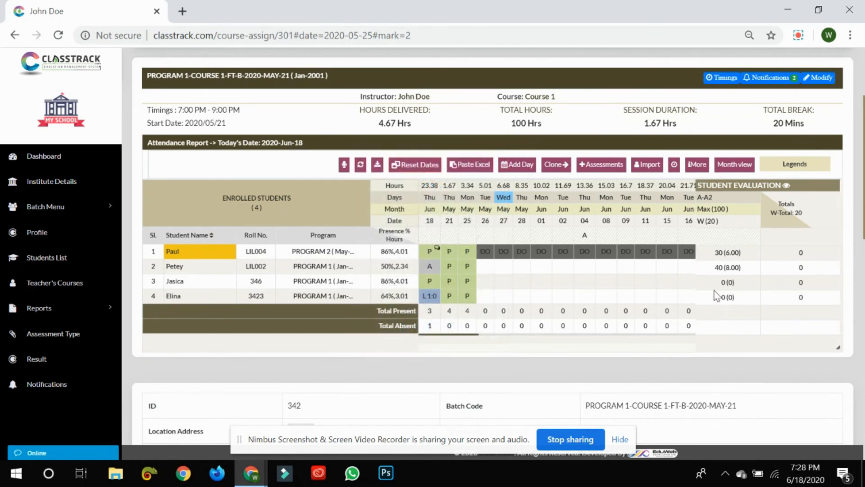
Step: Set the third enrolled student's A2 marks to 40 and show the GPA, grade and result columns of the student evaluation
{"action": "left_click", "coordinate": [733, 284]}
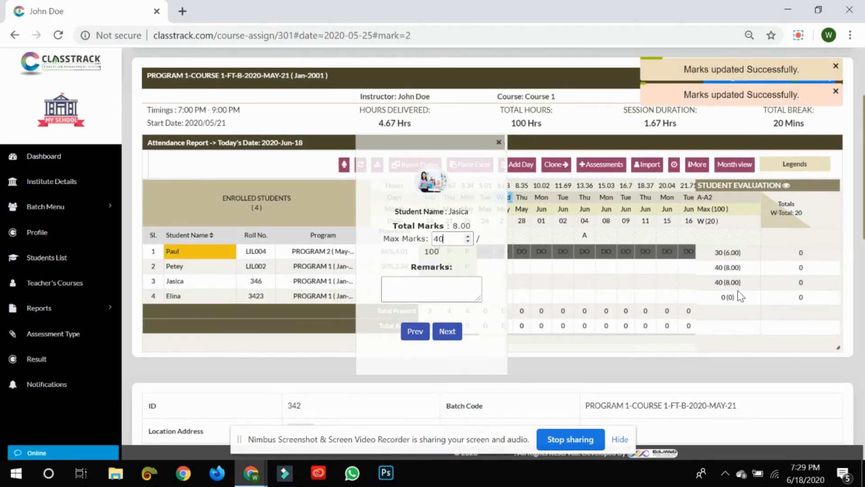
{"action": "left_click", "coordinate": [787, 185]}
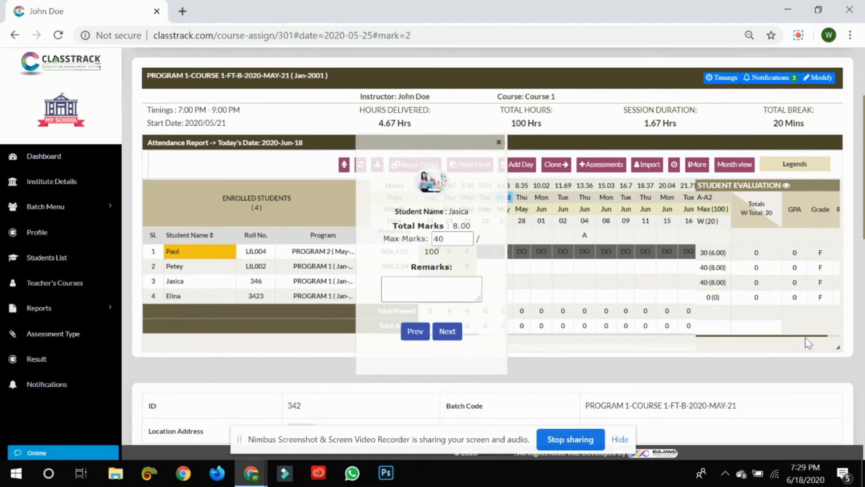
{"action": "left_click_drag", "start_coordinate": [801, 336], "coordinate": [815, 339]}
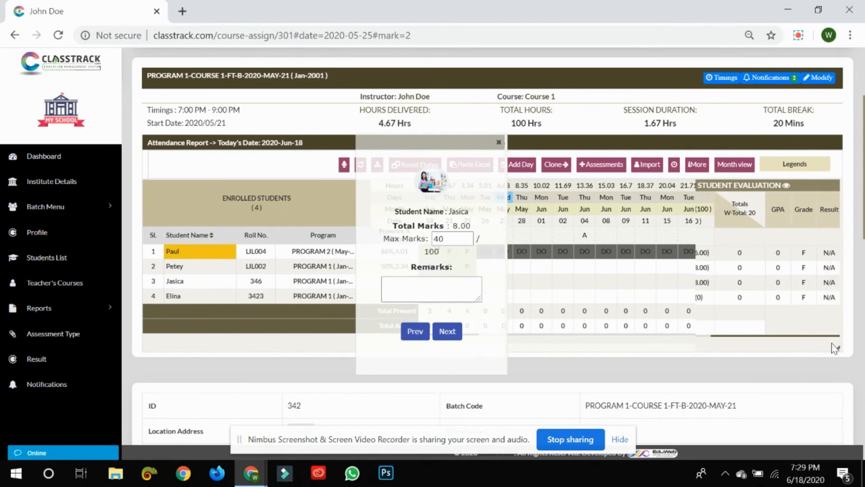
Step: Delete the first and fourth students from the batch's related student list
{"action": "scroll", "coordinate": [377, 359], "scroll_direction": "down", "scroll_amount": 10}
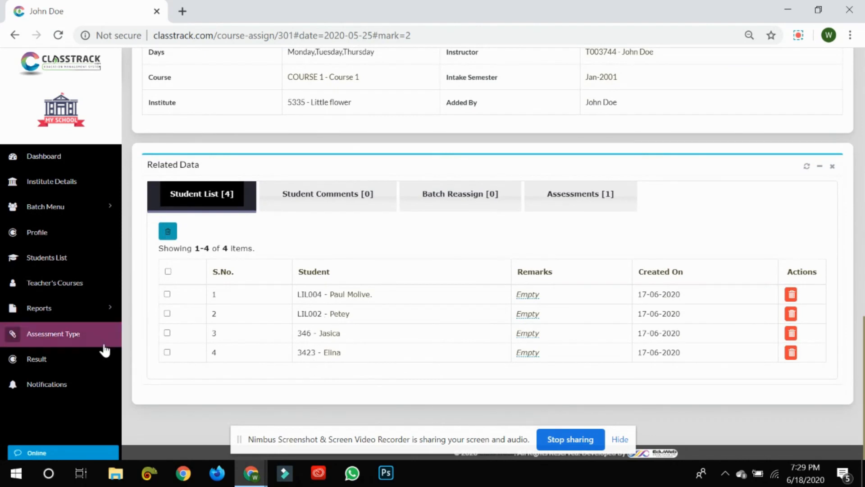
{"action": "left_click", "coordinate": [167, 352]}
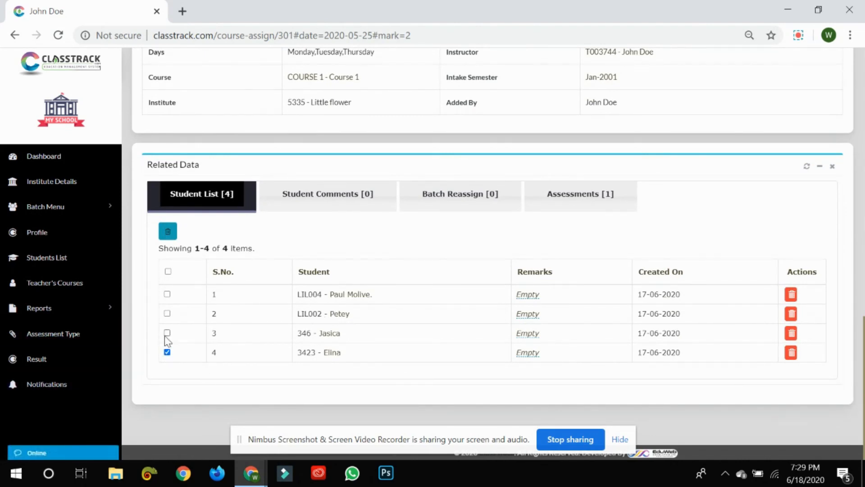
{"action": "left_click", "coordinate": [168, 294]}
{"action": "left_click", "coordinate": [167, 231]}
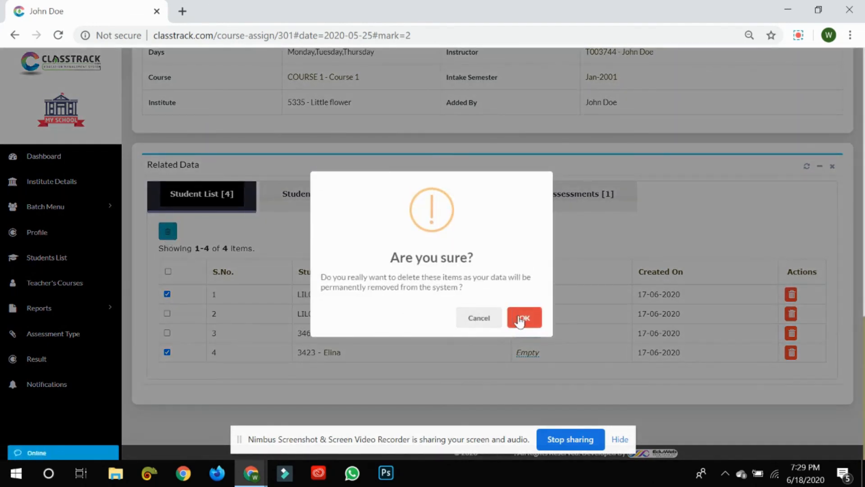
{"action": "left_click", "coordinate": [523, 318]}
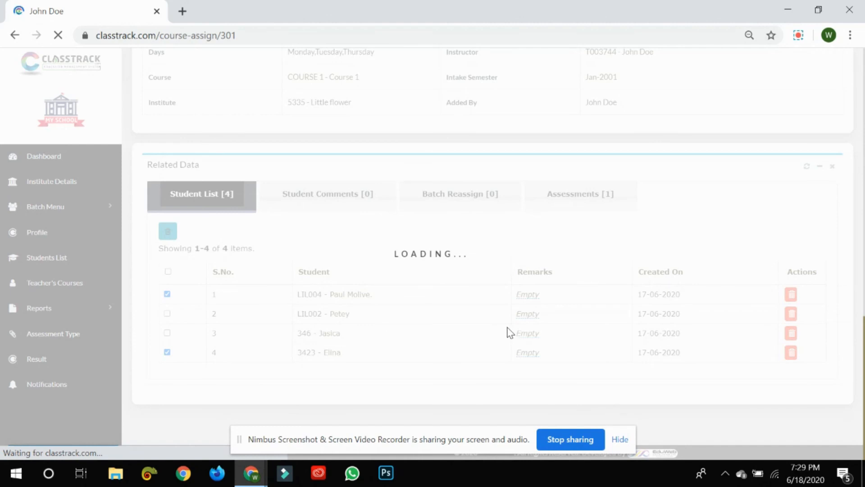
Step: Review the batch details and attendance report after the deletion, and leave for the home page
{"action": "scroll", "coordinate": [507, 325], "scroll_direction": "down", "scroll_amount": 5}
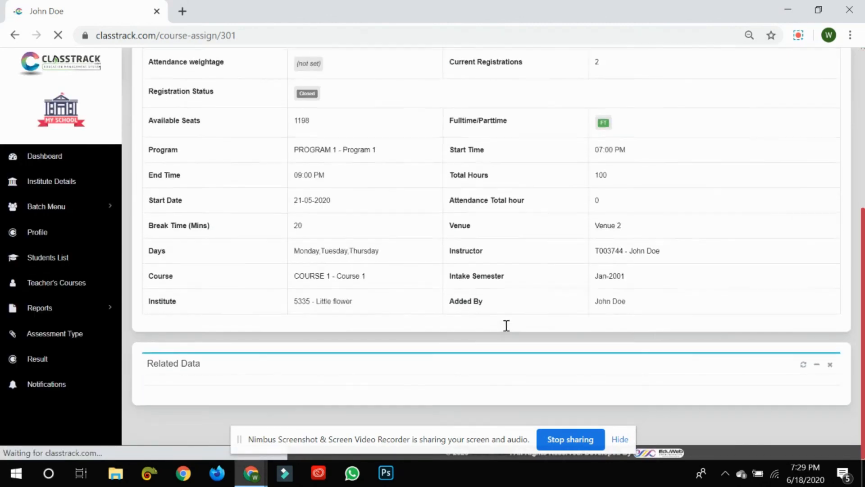
{"action": "scroll", "coordinate": [507, 326], "scroll_direction": "up", "scroll_amount": 5}
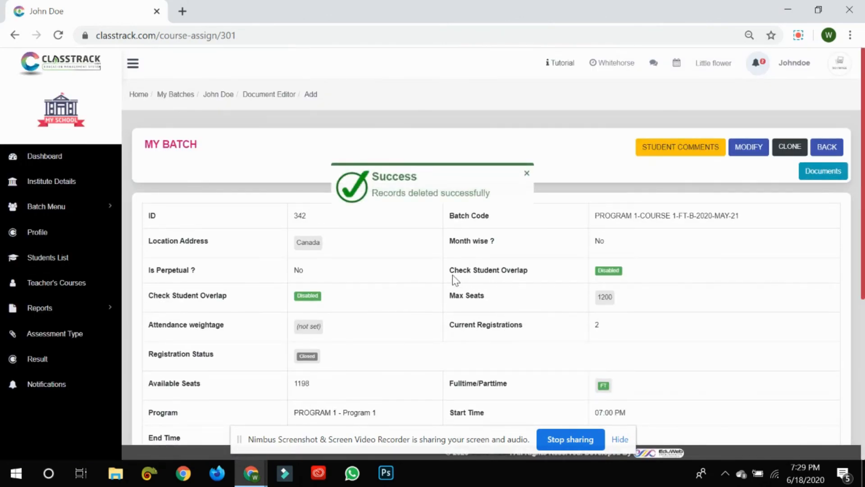
{"action": "scroll", "coordinate": [452, 280], "scroll_direction": "down", "scroll_amount": 7}
{"action": "scroll", "coordinate": [452, 282], "scroll_direction": "up", "scroll_amount": 6}
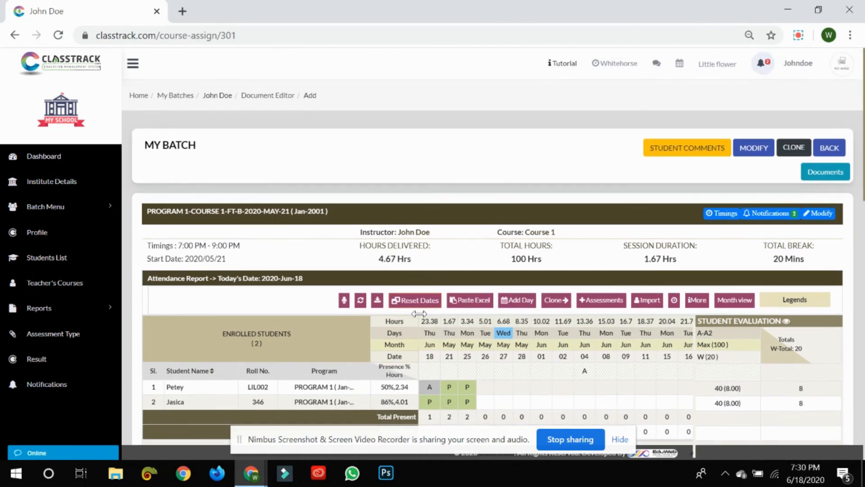
{"action": "left_click", "coordinate": [51, 63]}
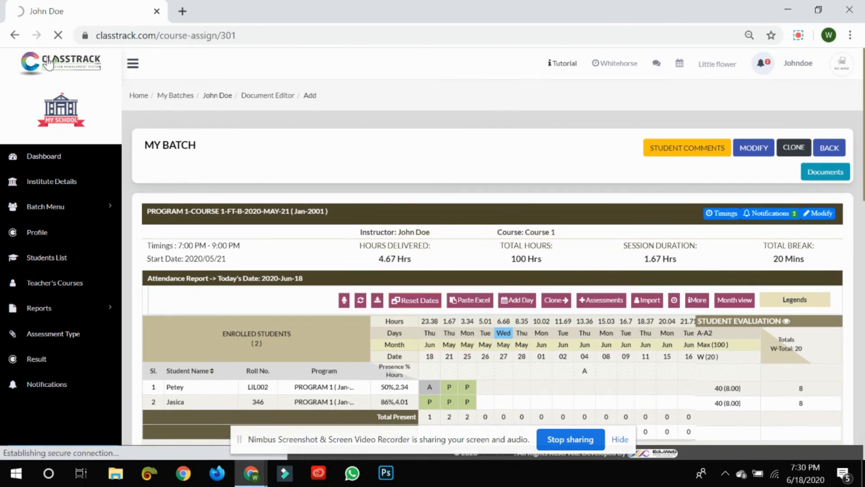